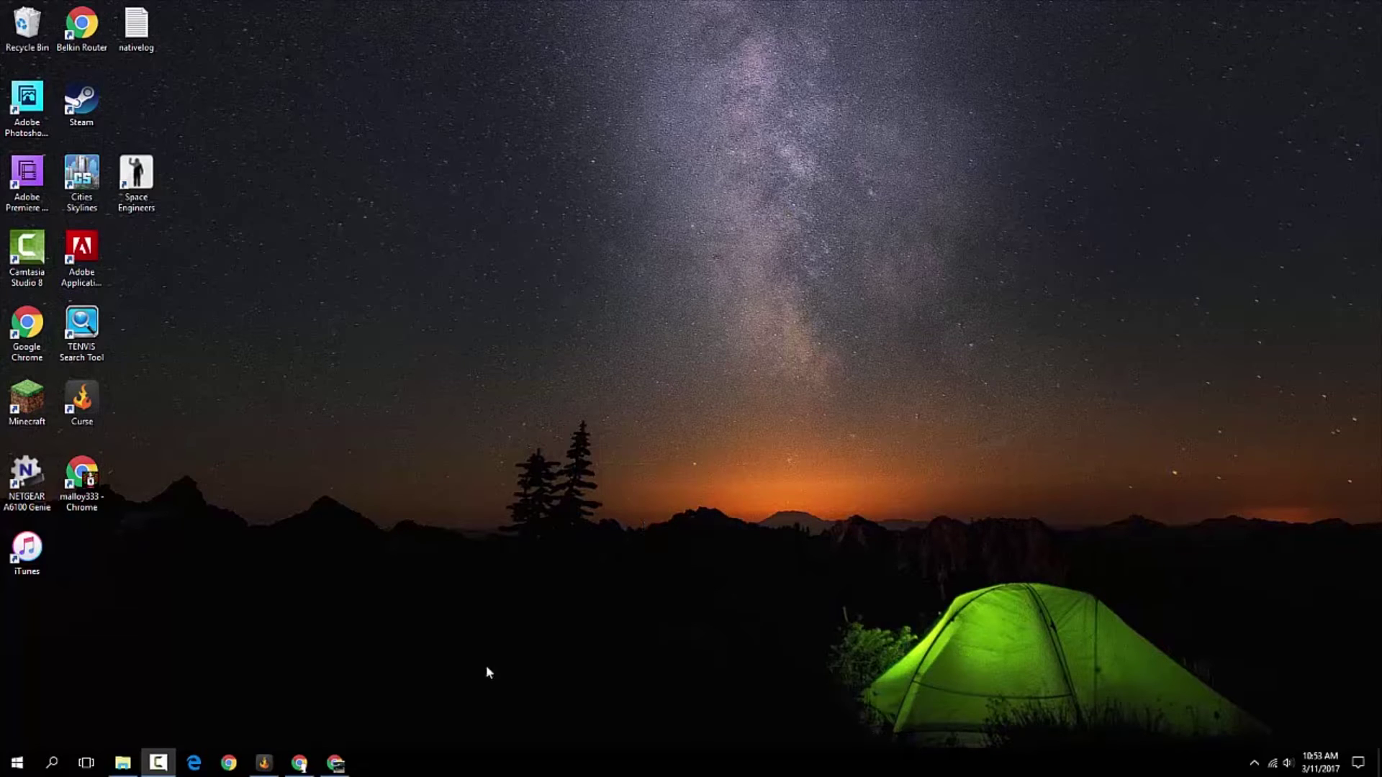
Step: Switch to Chrome and go from the Kodi home page to the kodi.tv Downloads page
left_click(335, 763)
scroll(432, 245, "down", 5)
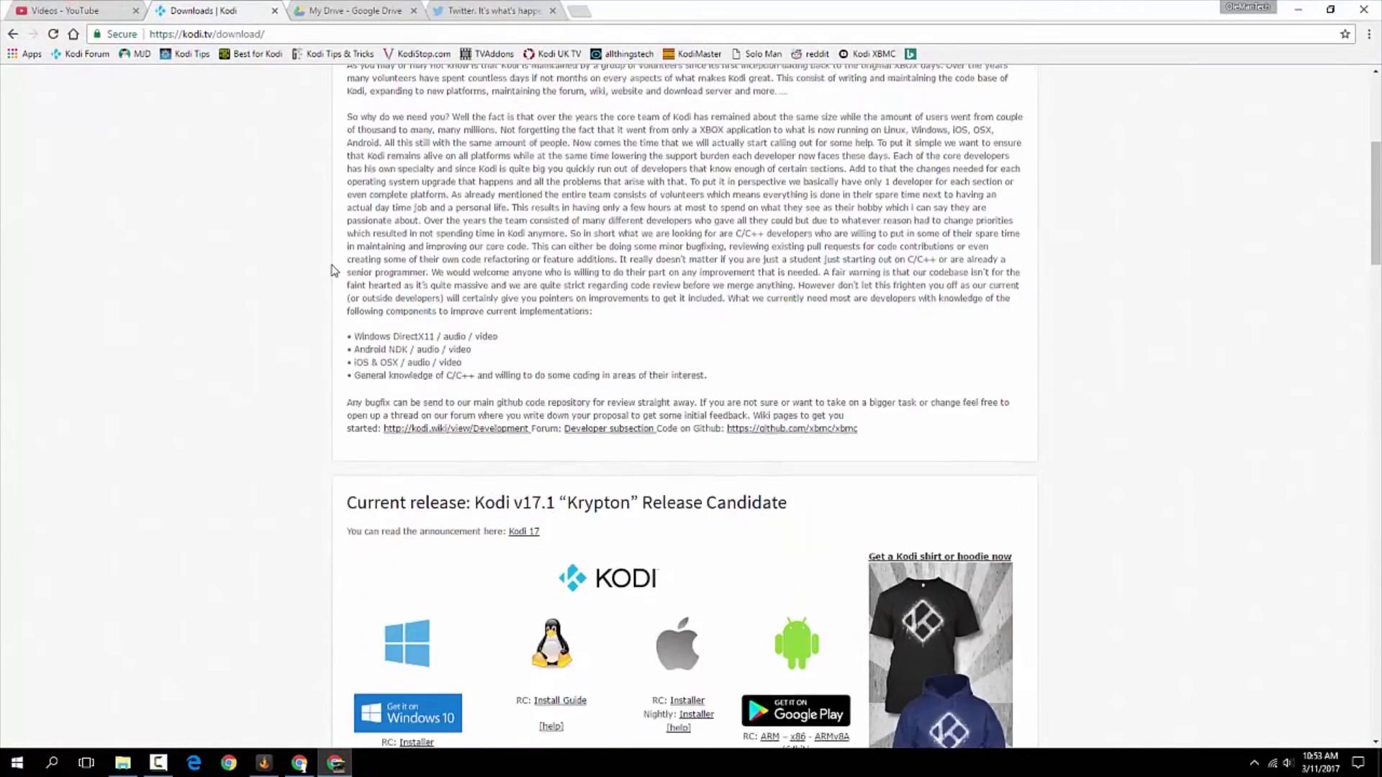
scroll(333, 271, "up", 5)
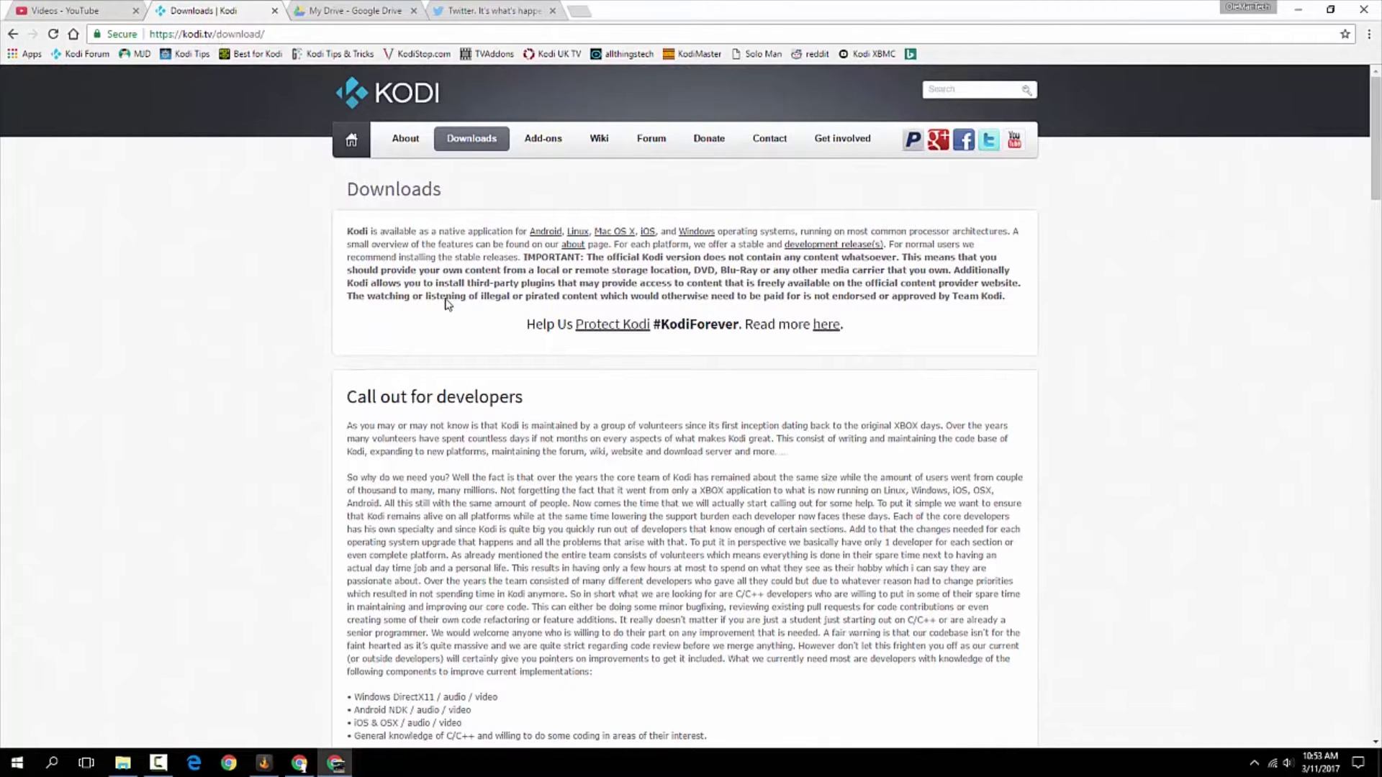
left_click(351, 144)
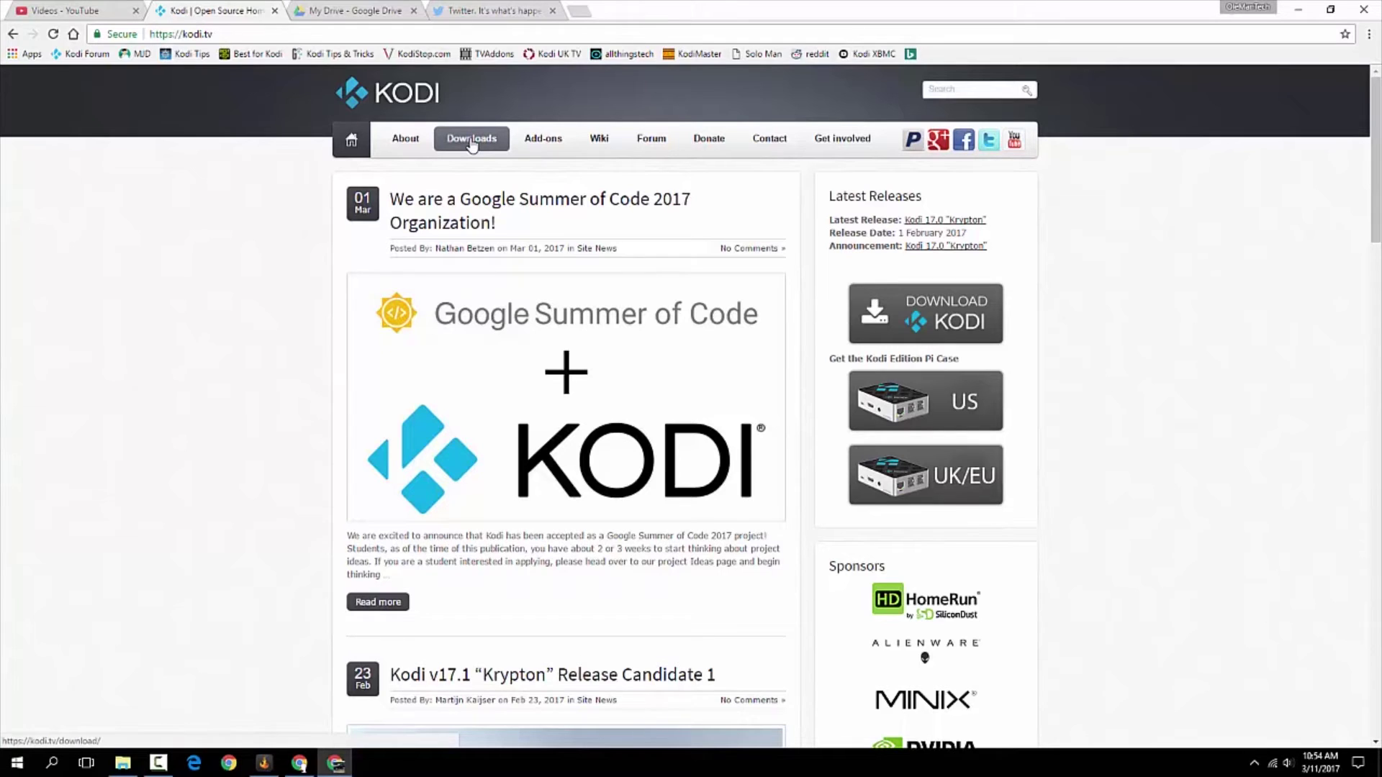
left_click(472, 138)
Step: Download the Windows RC installer of Kodi v17.1 "Krypton" and save it as kodi-17.1-Krypton_rc1 in the Downloads folder
scroll(223, 390, "down", 7)
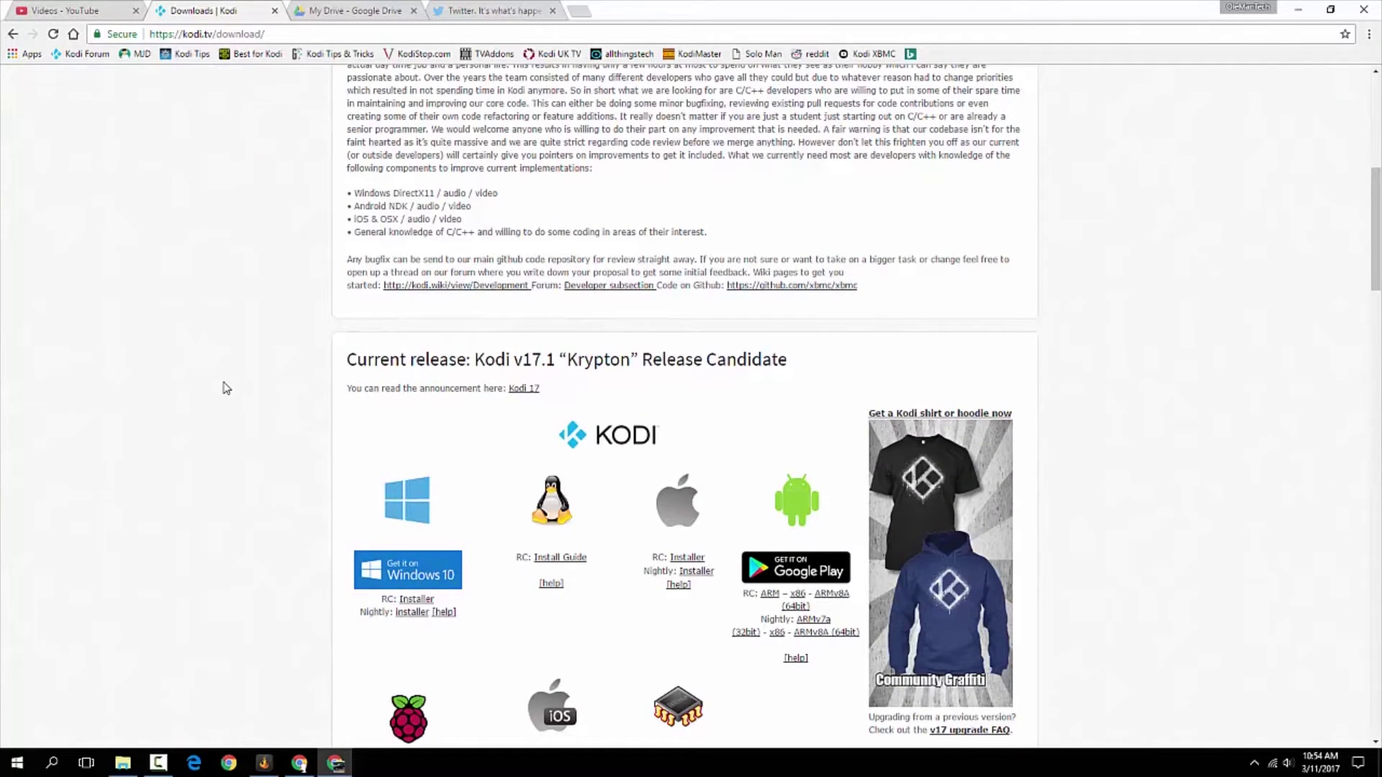
scroll(223, 387, "down", 1)
scroll(42, 404, "down", 9)
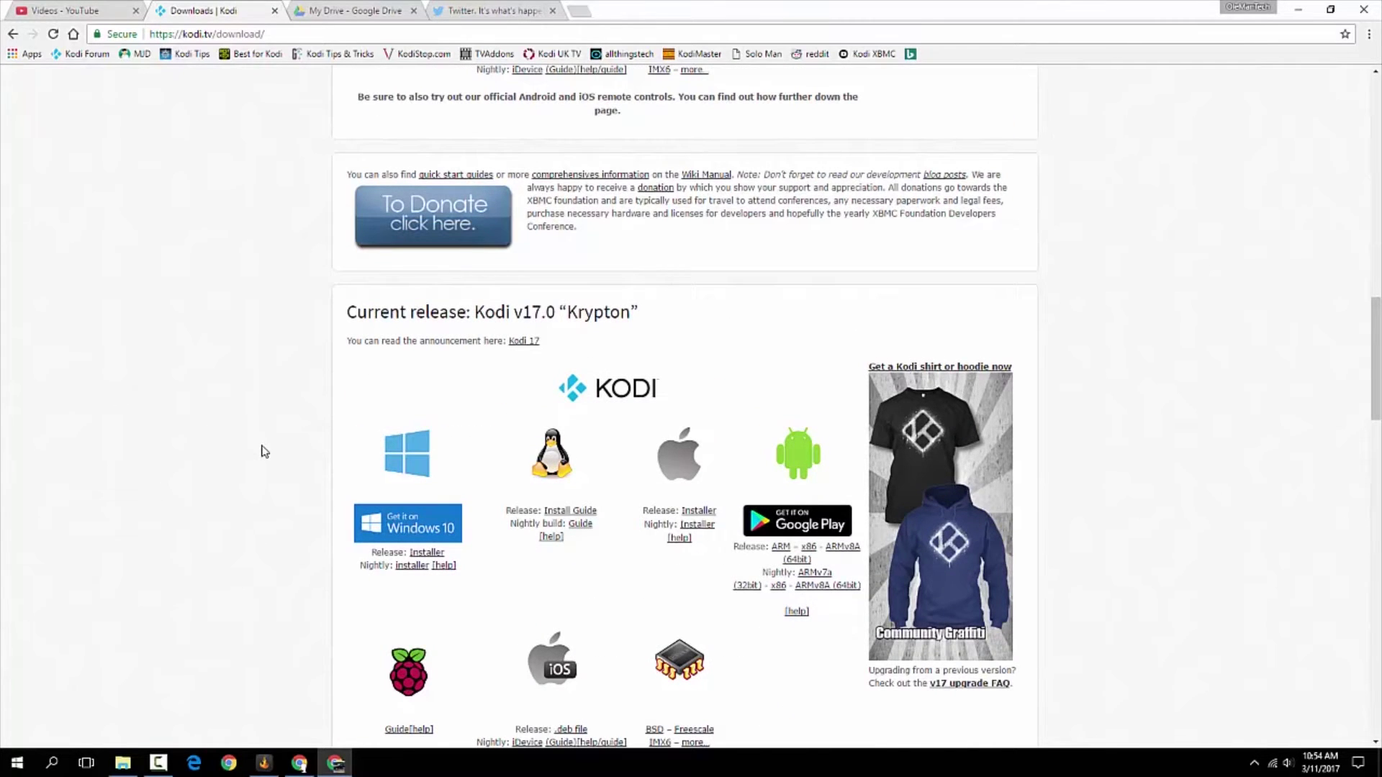
scroll(263, 451, "up", 10)
scroll(623, 234, "down", 2)
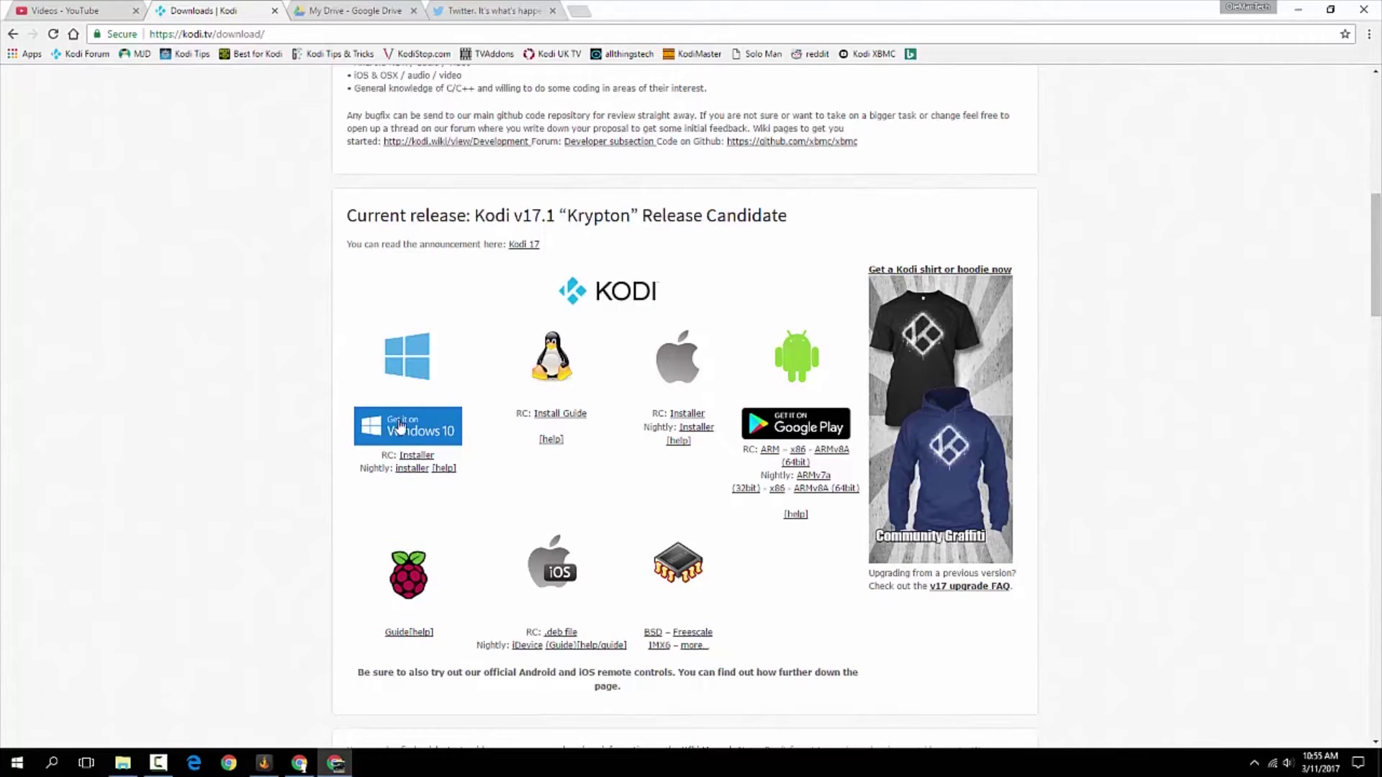
left_click(429, 456)
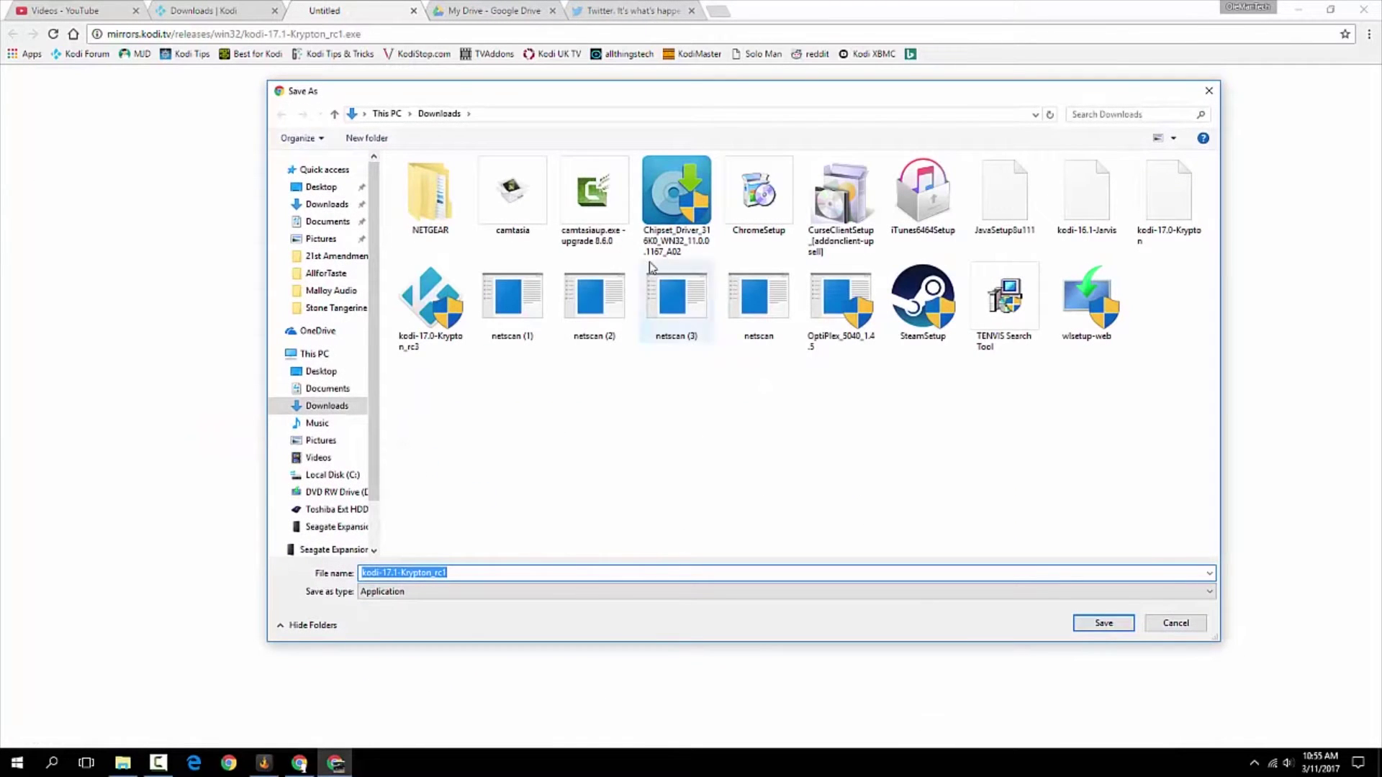
left_click(1097, 628)
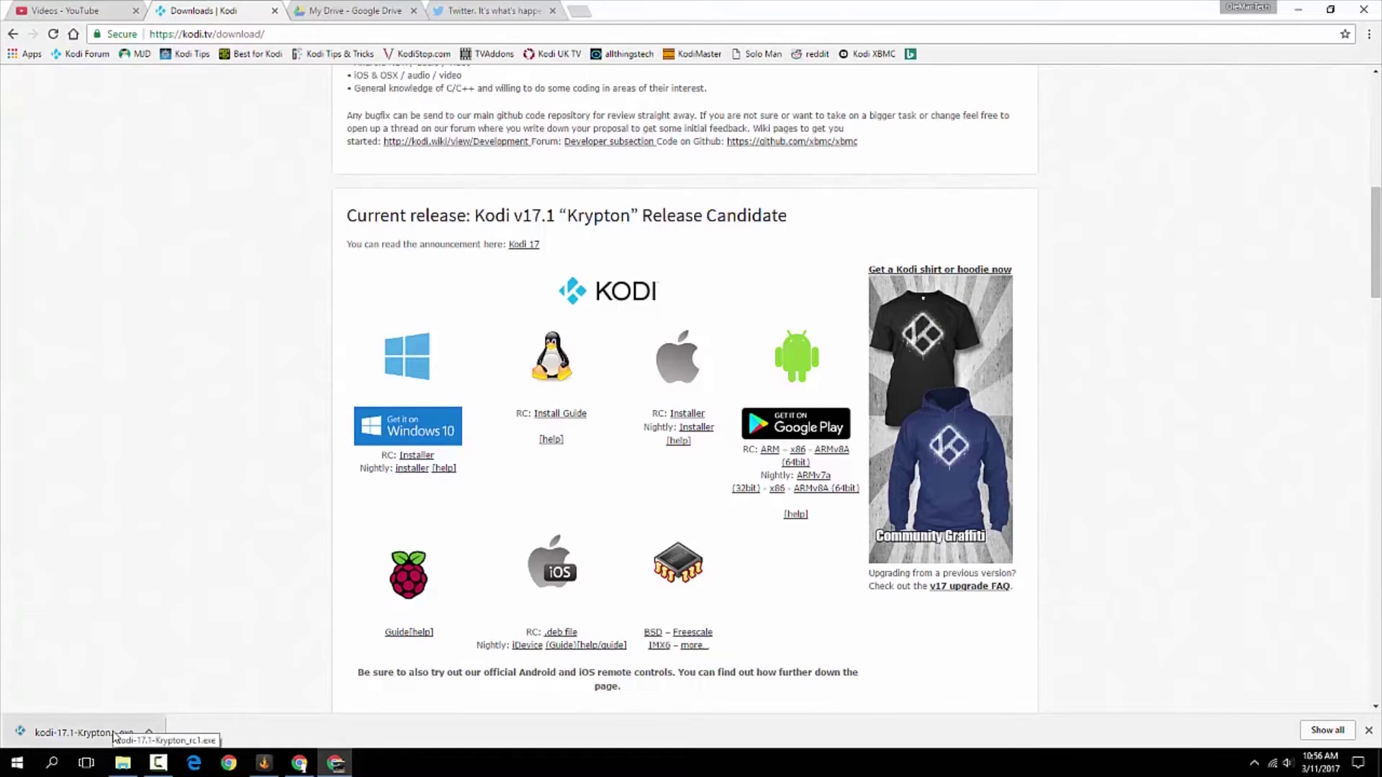
Step: Run the downloaded Kodi installer, accept the license, and install with the Full component set, default location and Kodi Start Menu folder
left_click(102, 731)
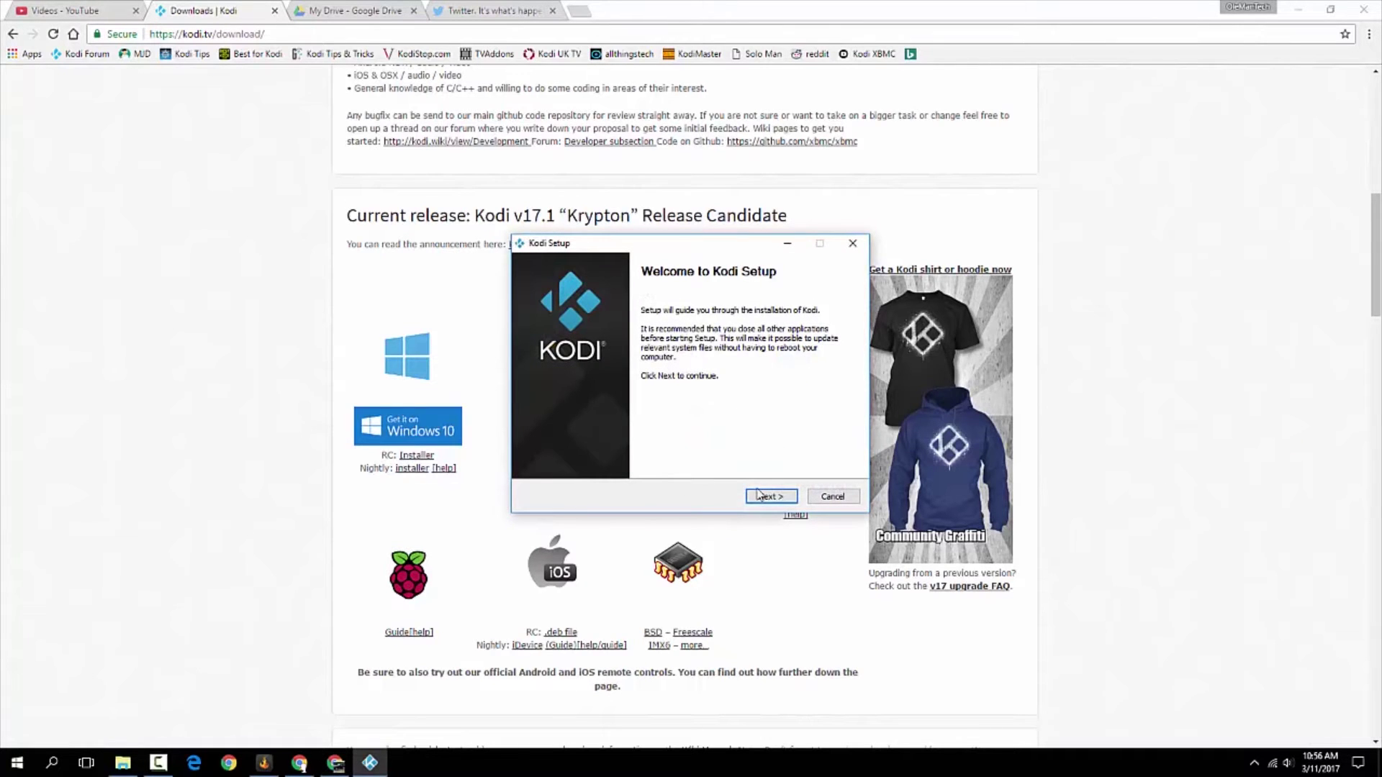
left_click(764, 499)
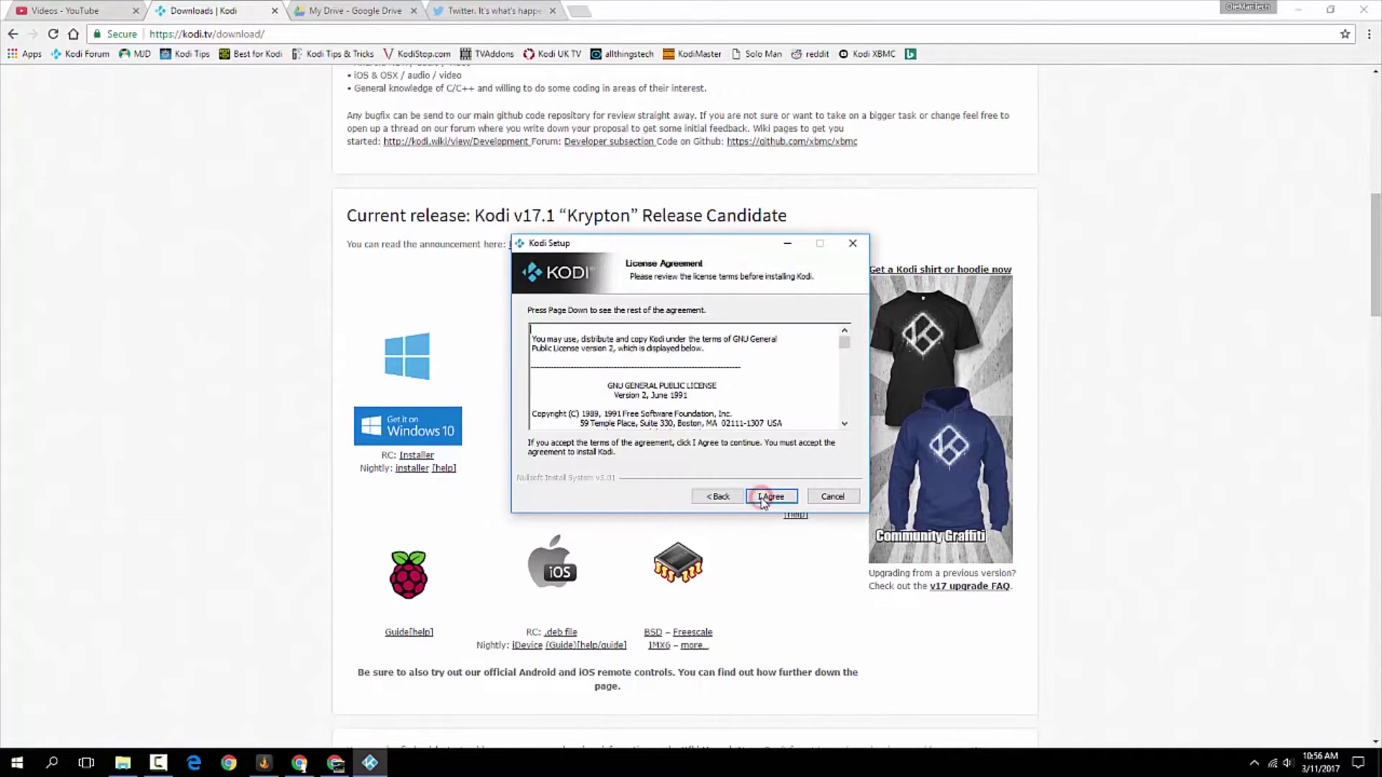
left_click(764, 499)
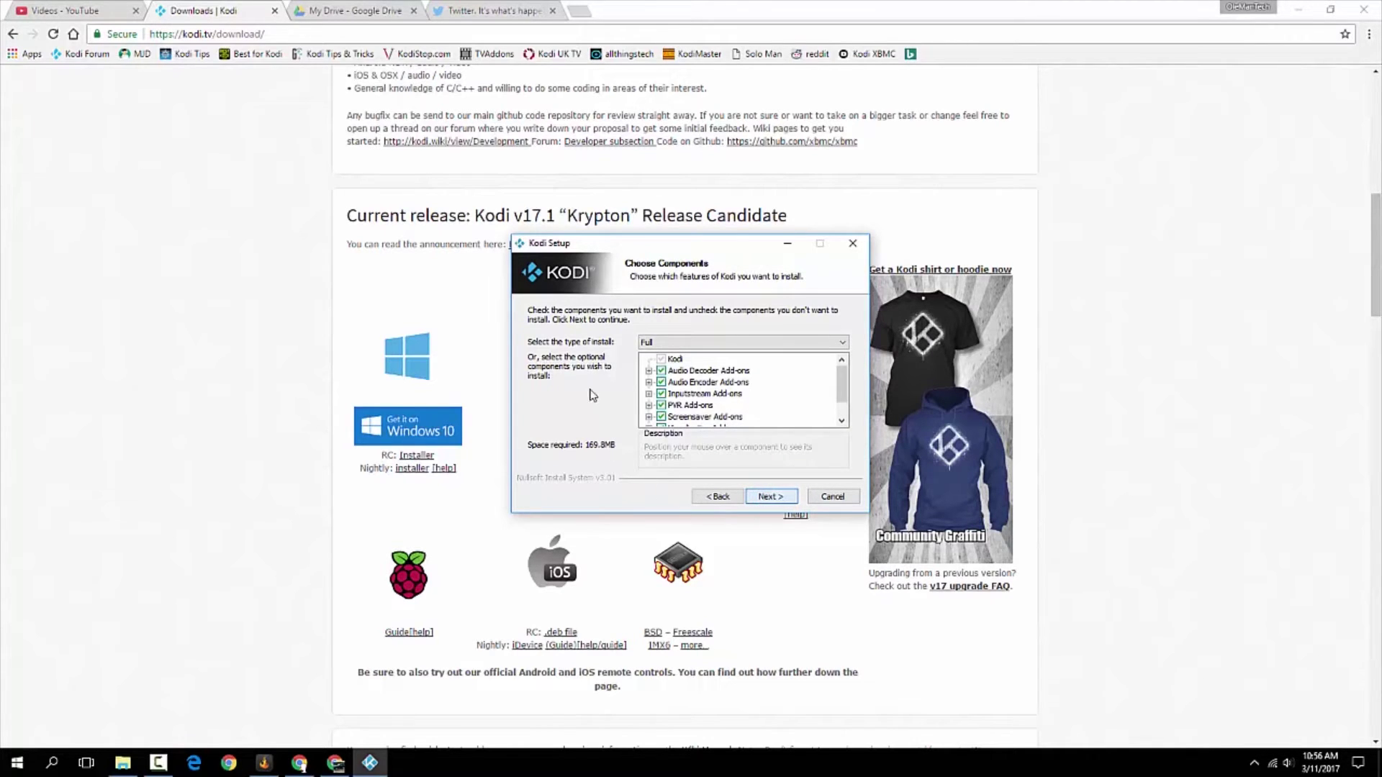
left_click(771, 497)
left_click(771, 497)
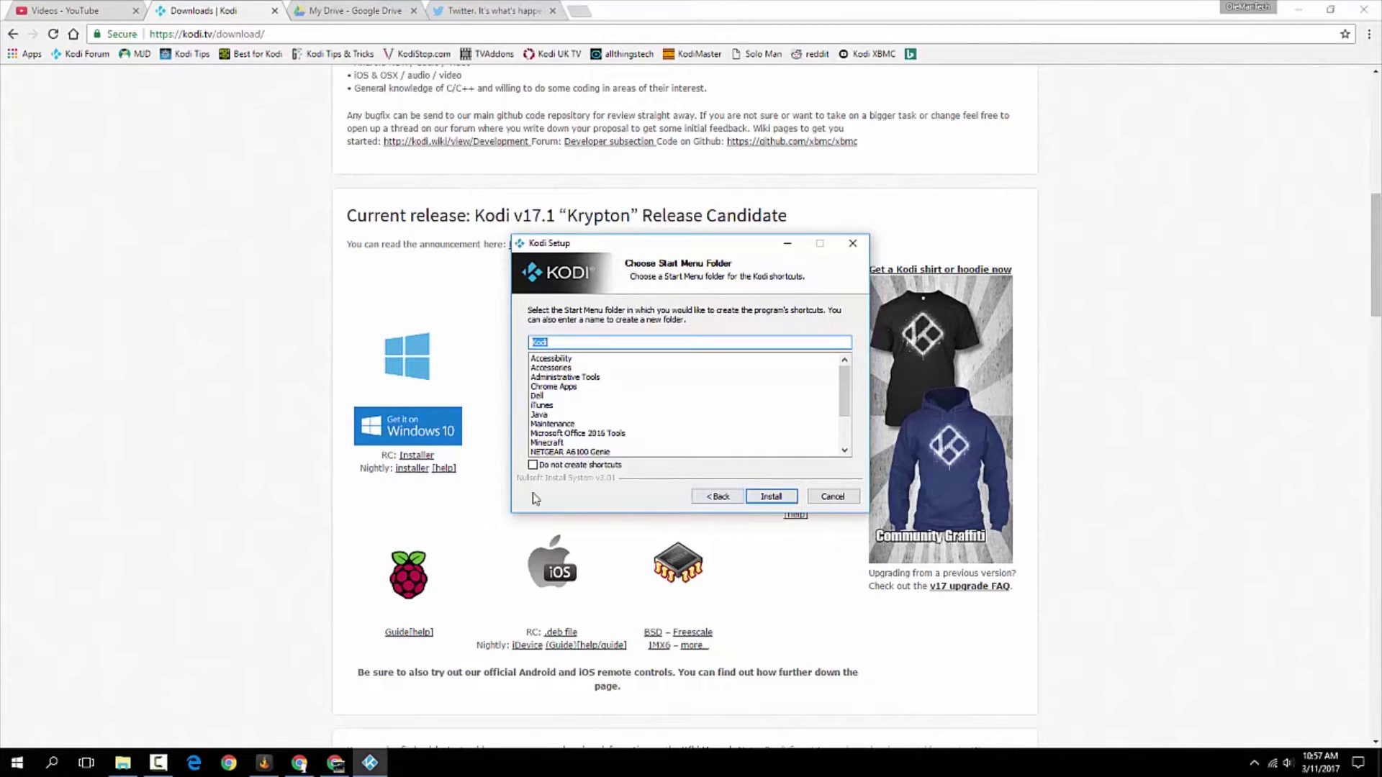
left_click(764, 497)
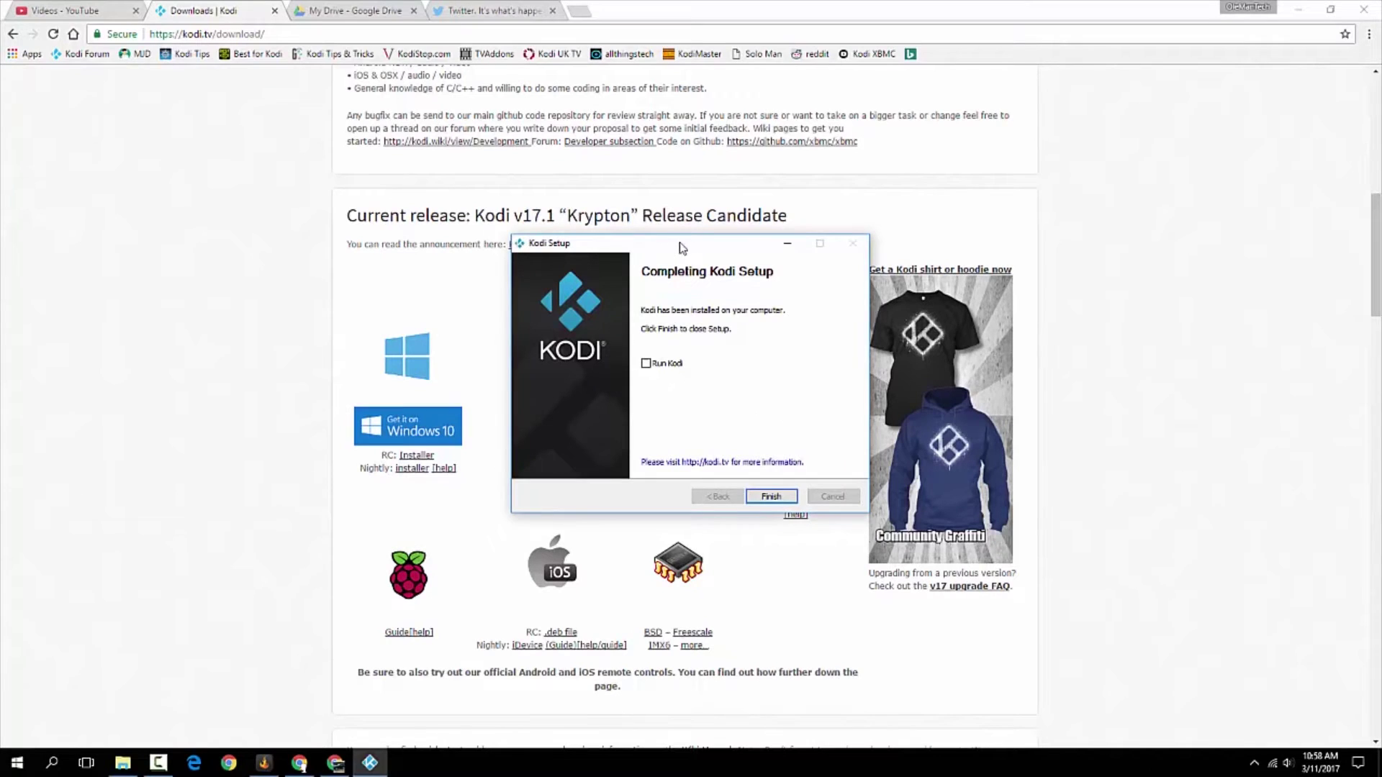
Step: Finish the Kodi setup with the Run Kodi option enabled so that Kodi launches
left_click_drag(660, 246, 620, 244)
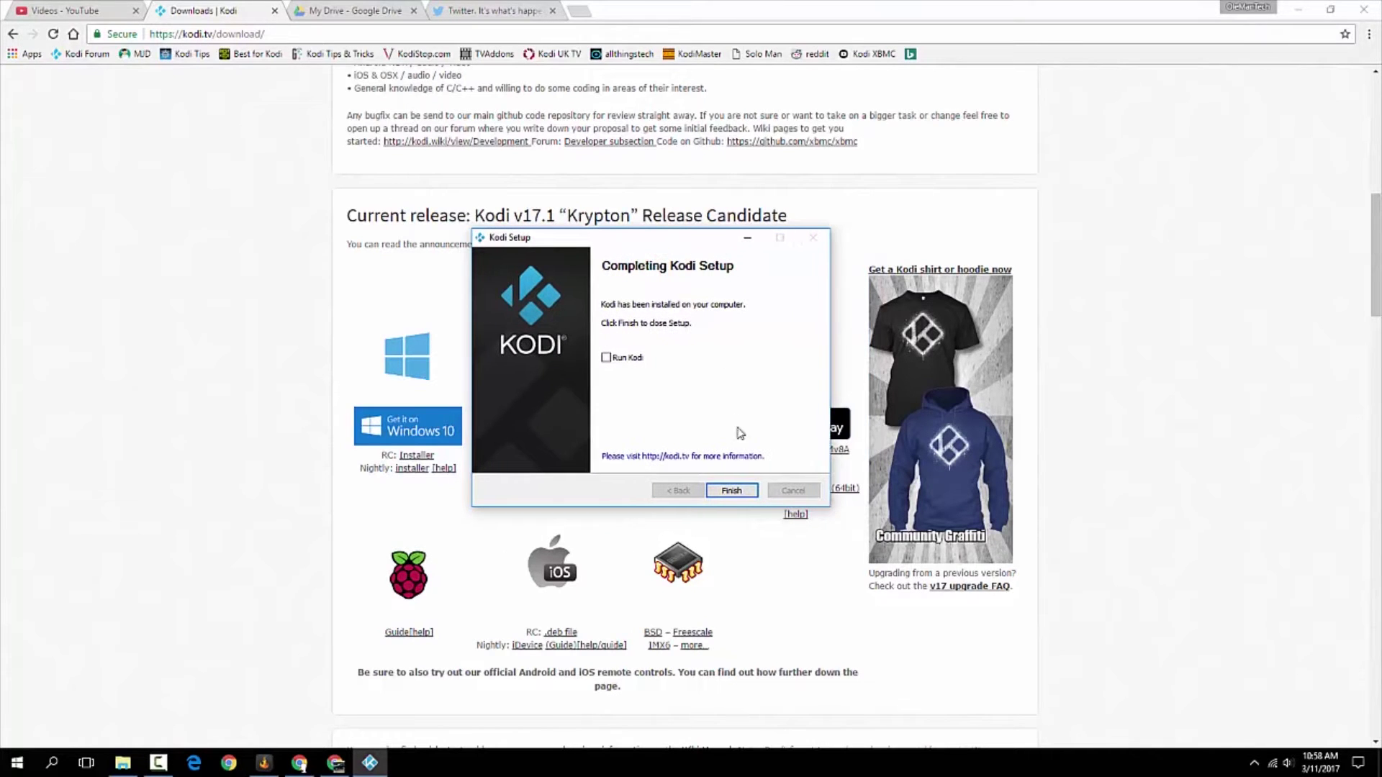
left_click(606, 357)
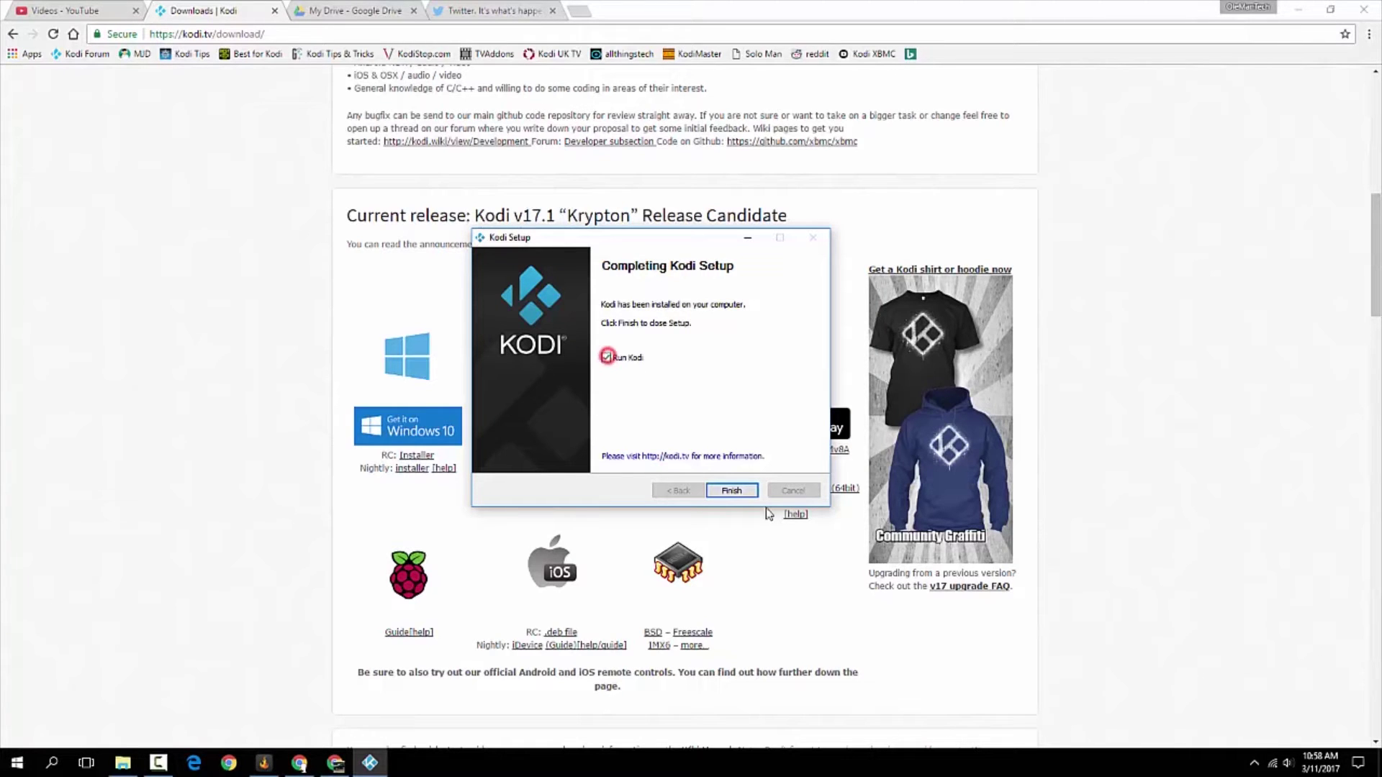
left_click(732, 491)
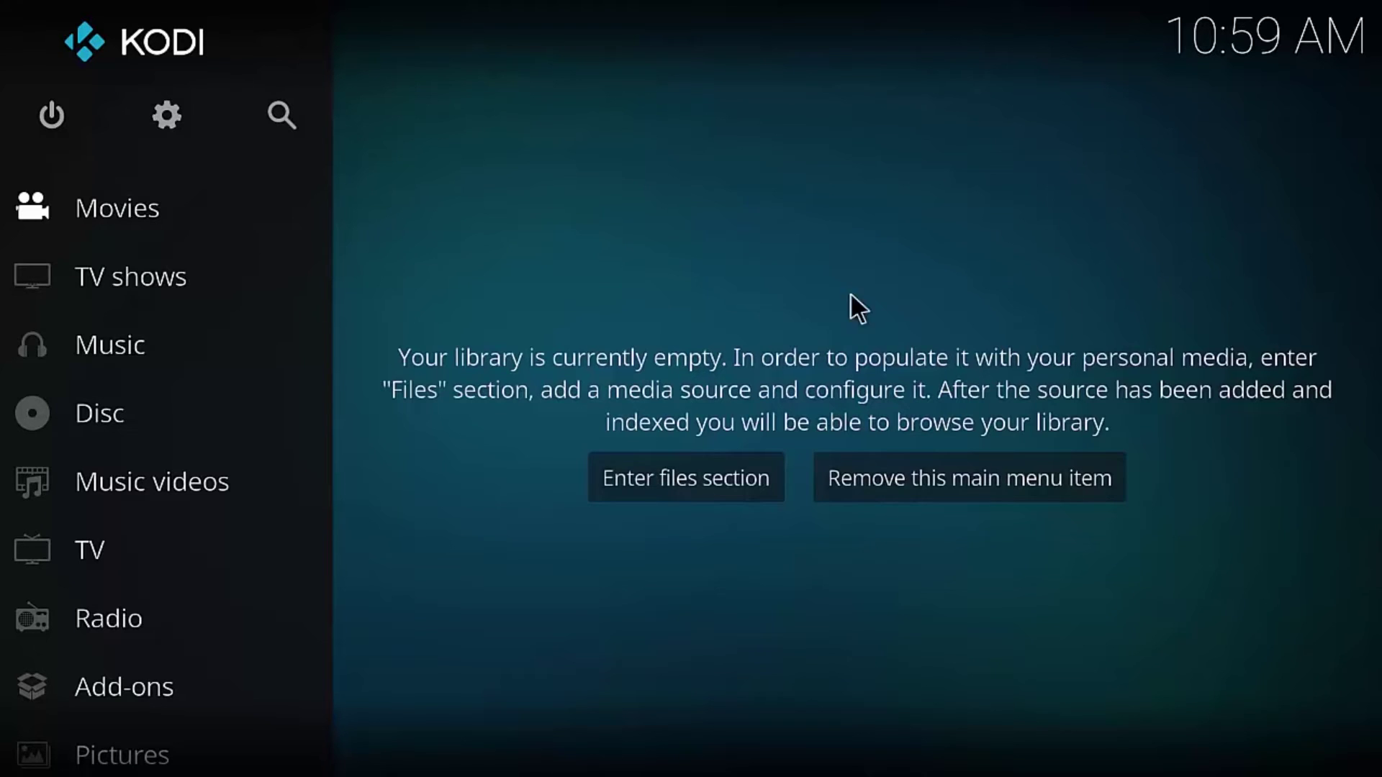
Step: Allow add-ons from unknown sources in Kodi's system settings and accept the warning
left_click(169, 112)
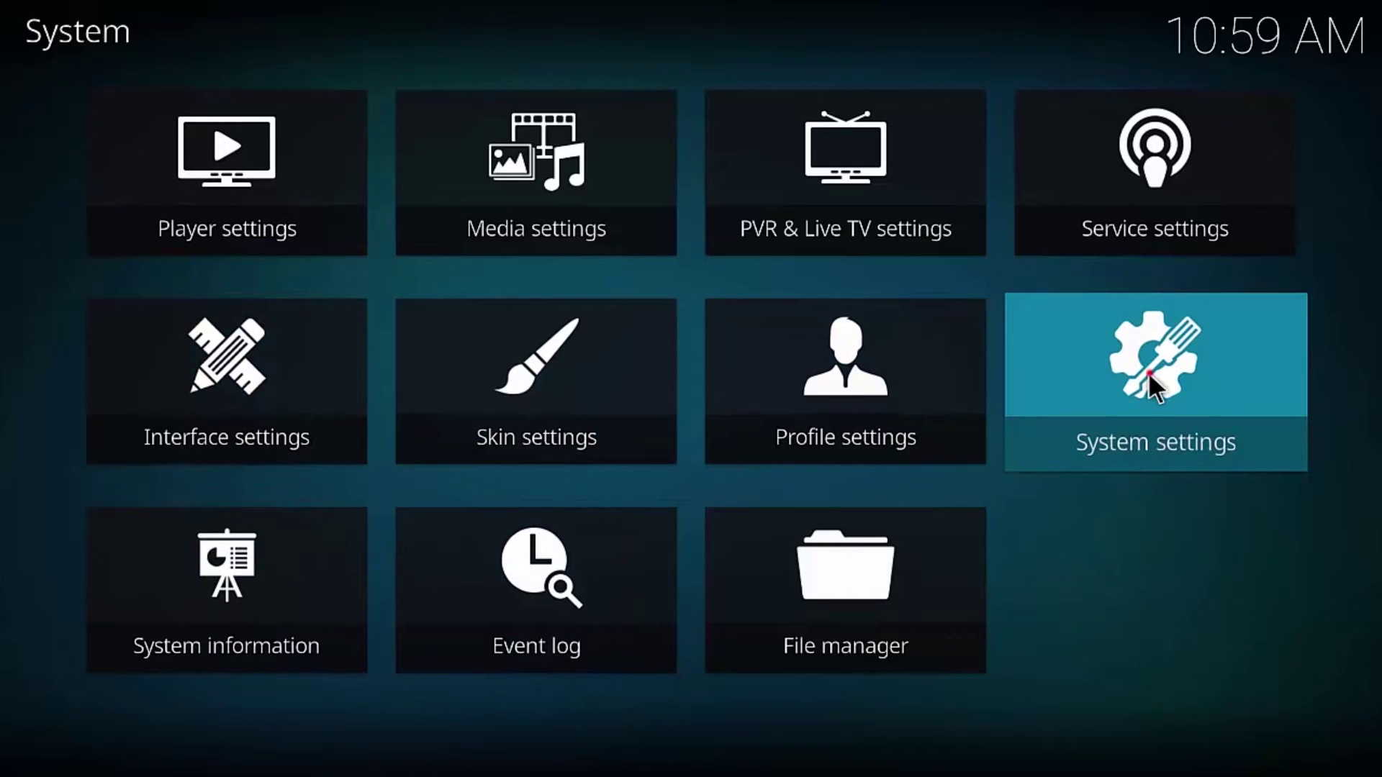
left_click(1147, 373)
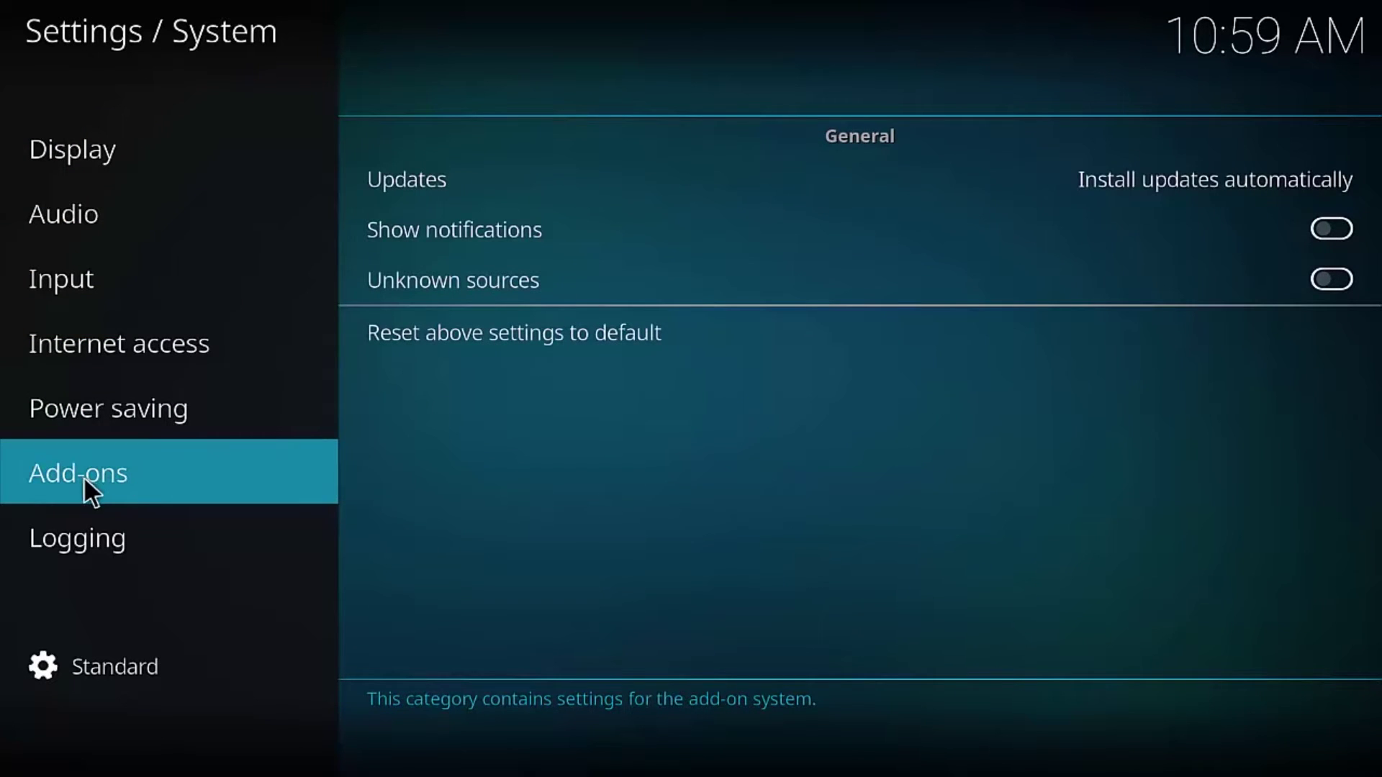
left_click(749, 295)
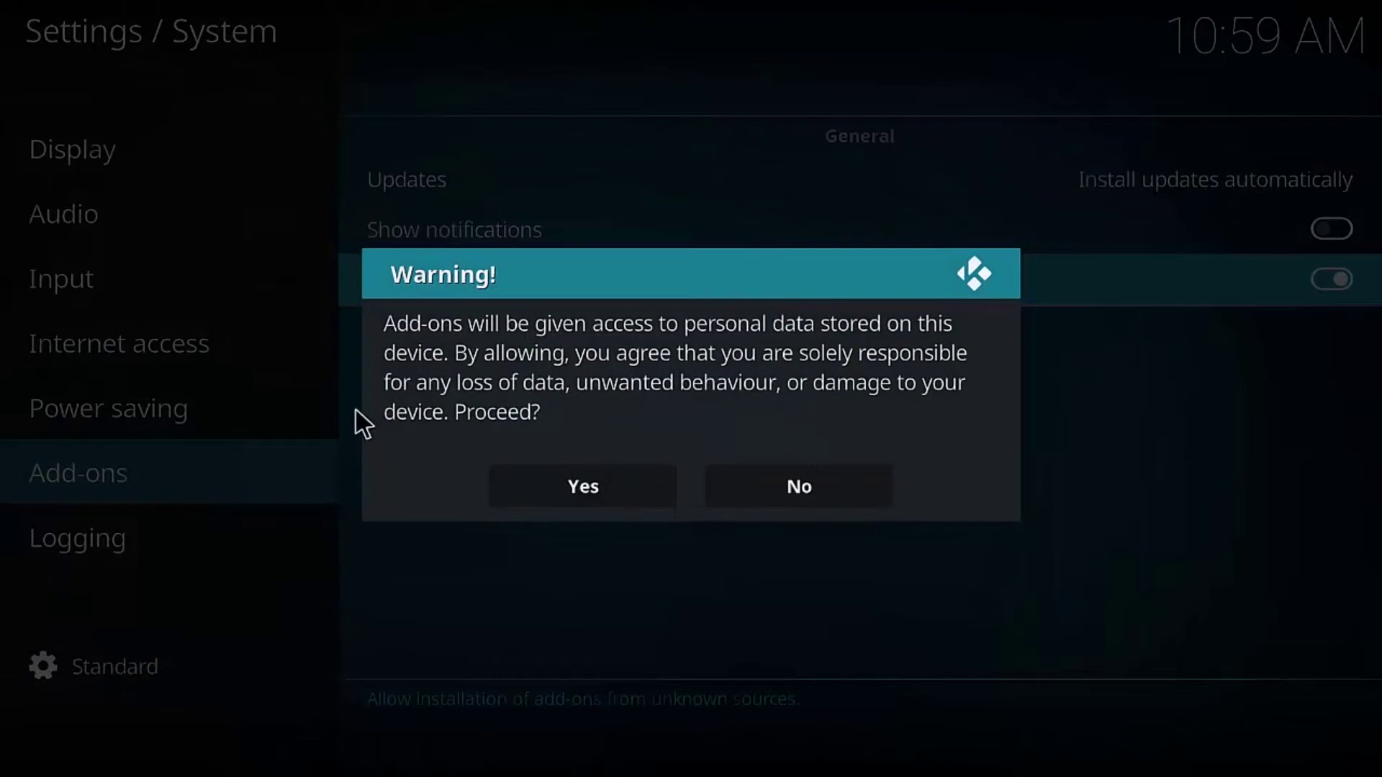
left_click(583, 487)
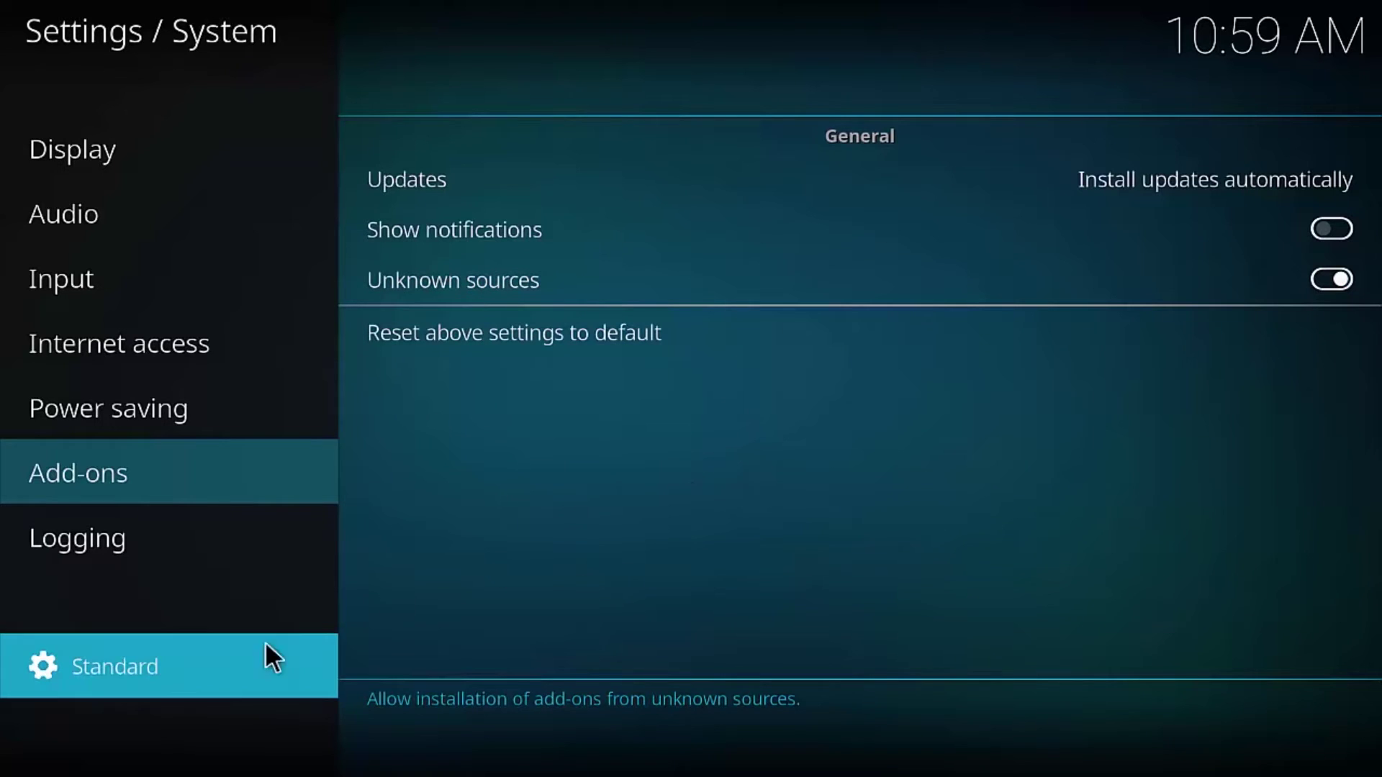
Step: Raise the settings level to Expert and return to the System overview
left_click(111, 668)
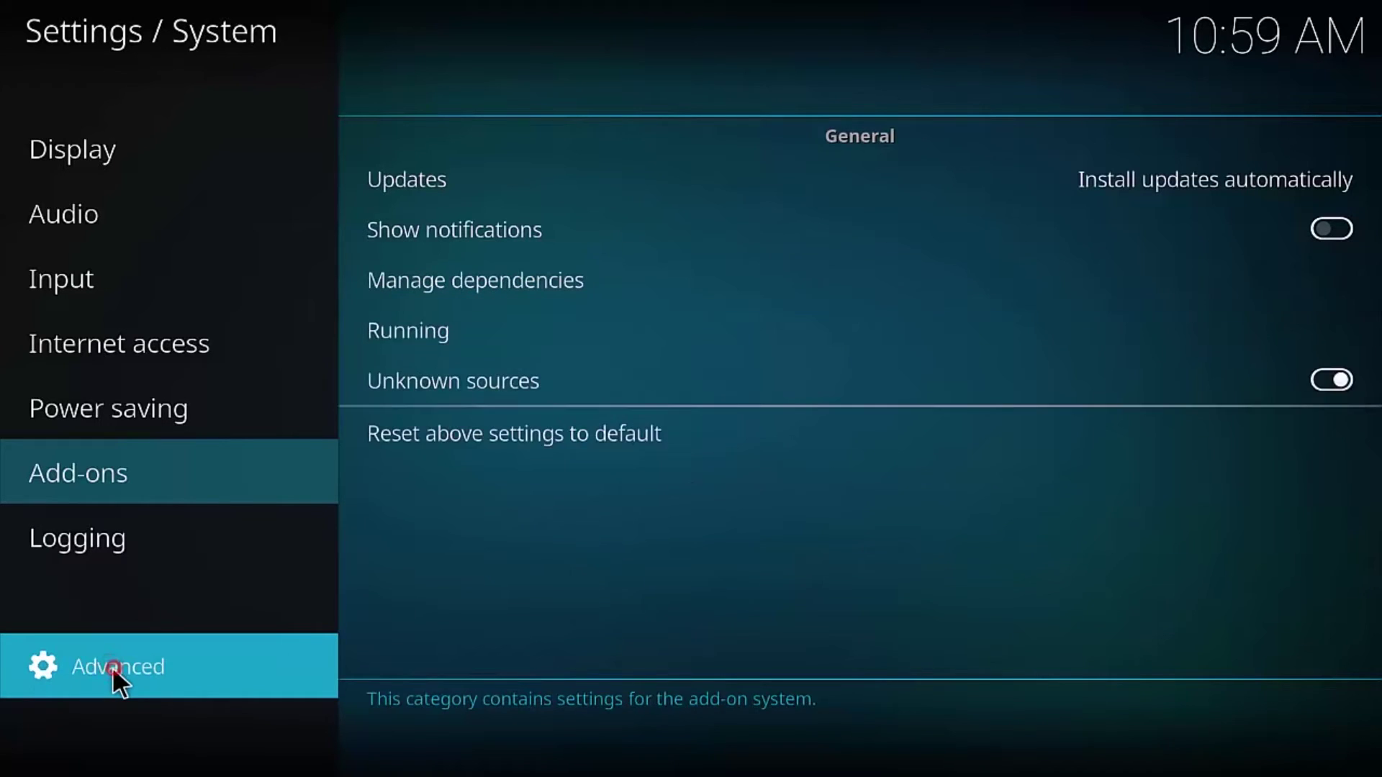
left_click(109, 681)
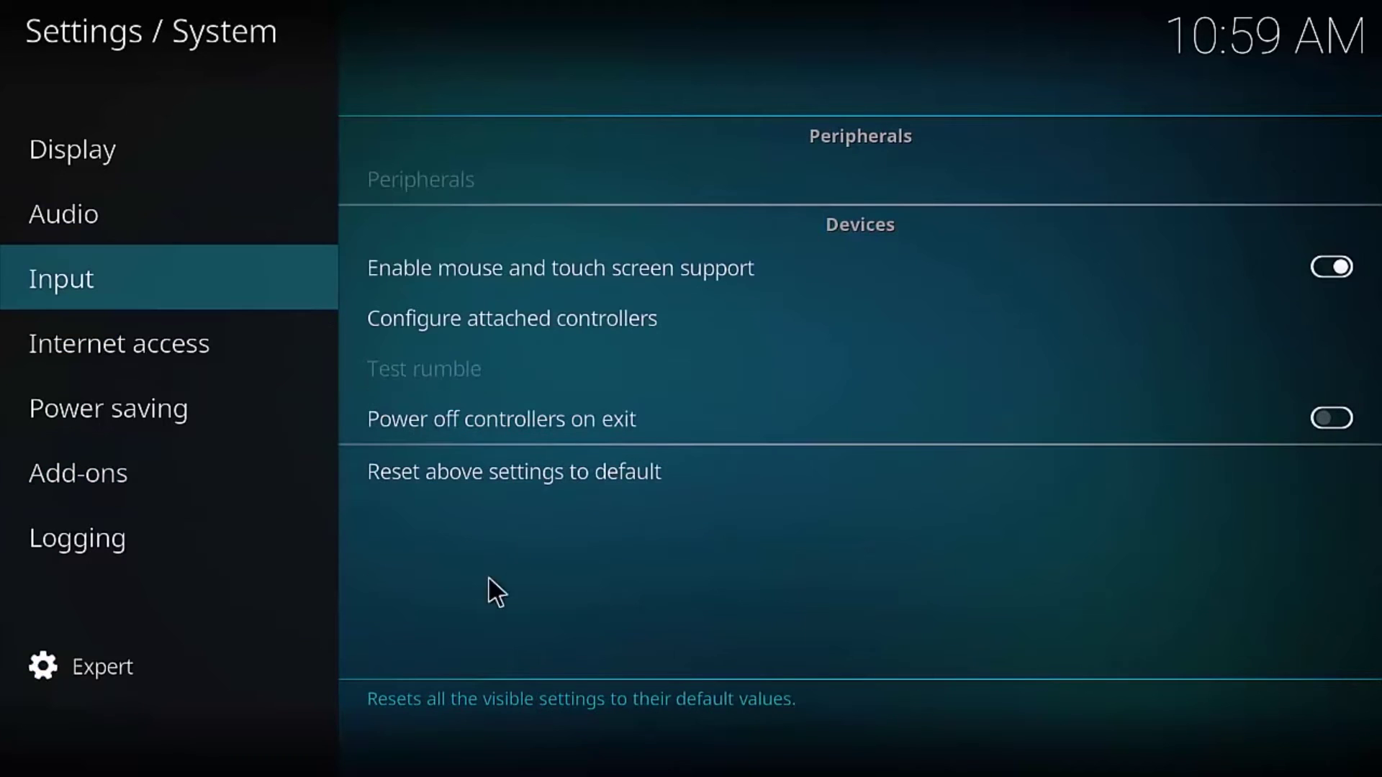
right_click(332, 594)
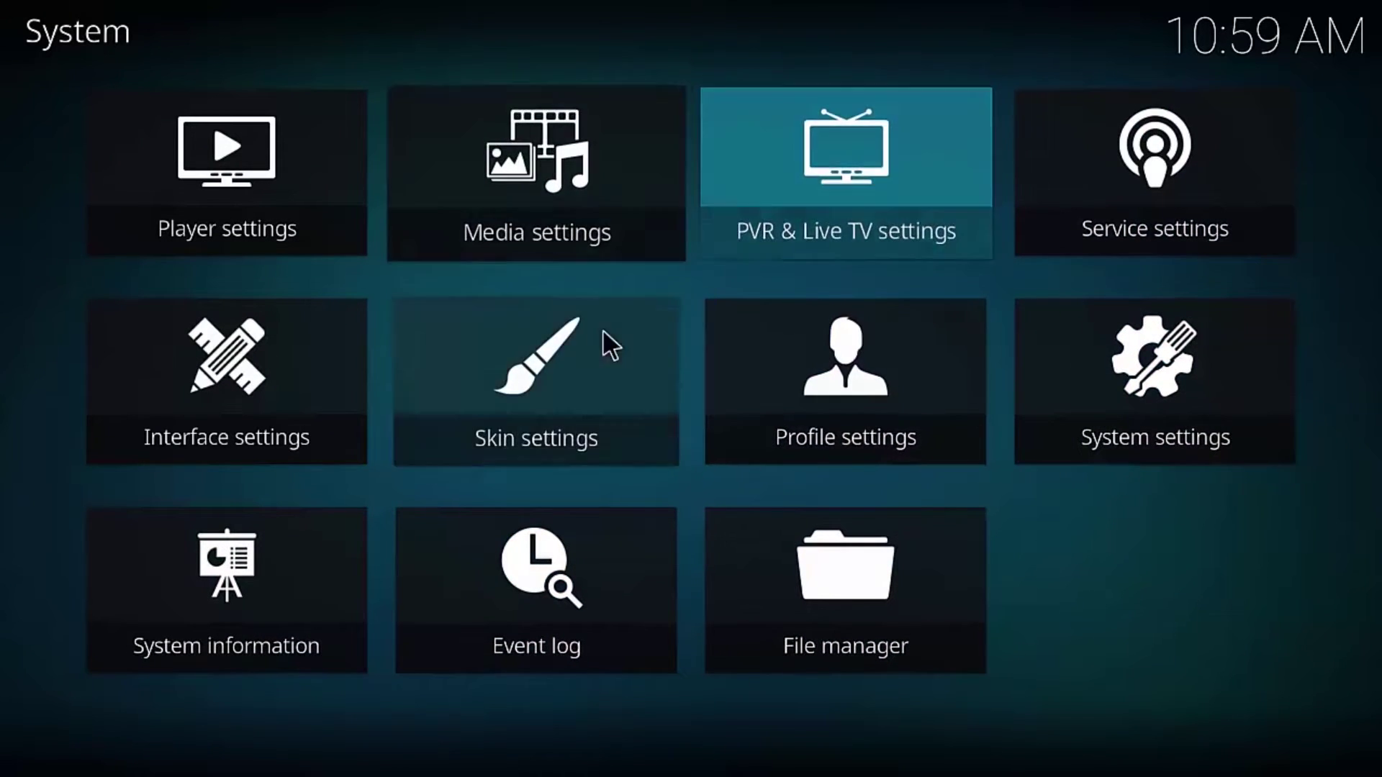
Step: Set the screensaver mode to None in the interface settings and return to the Kodi home screen
left_click(193, 413)
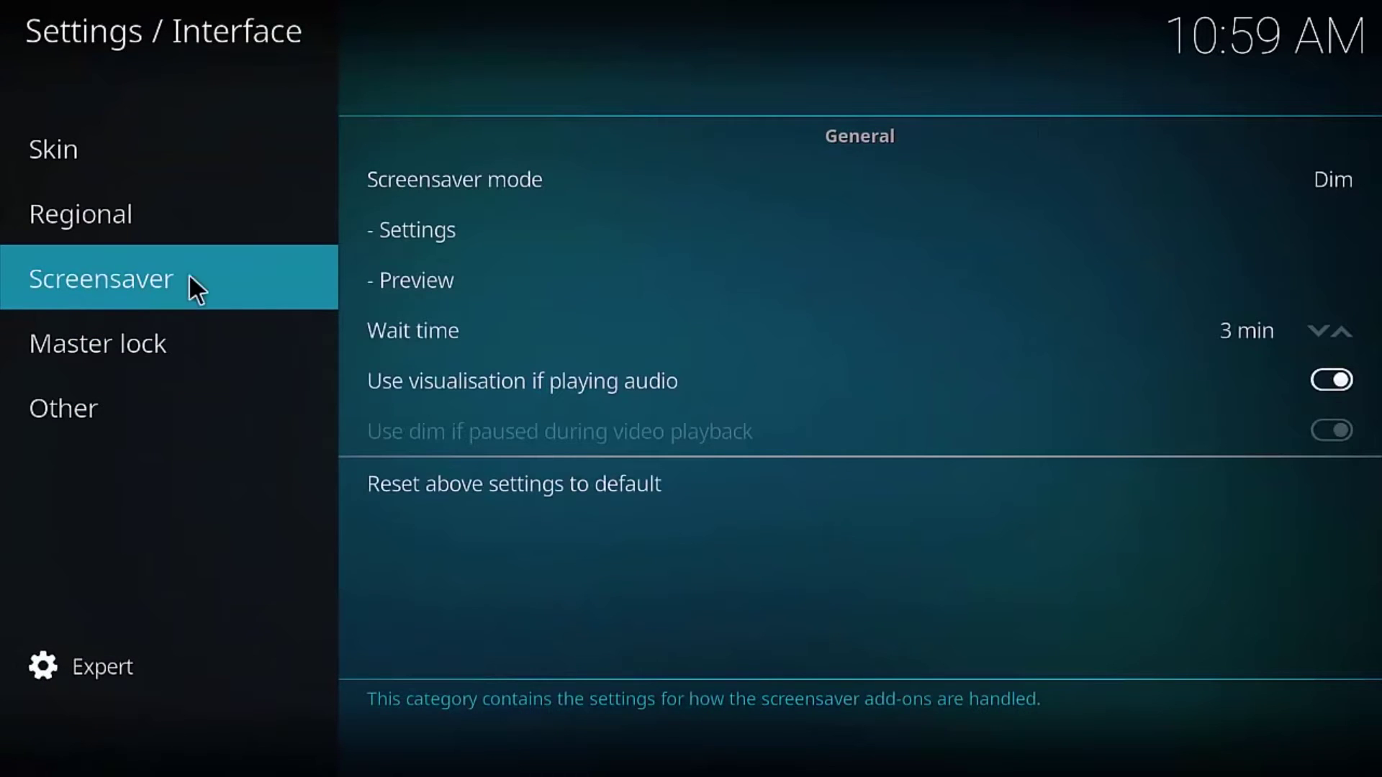
left_click(492, 188)
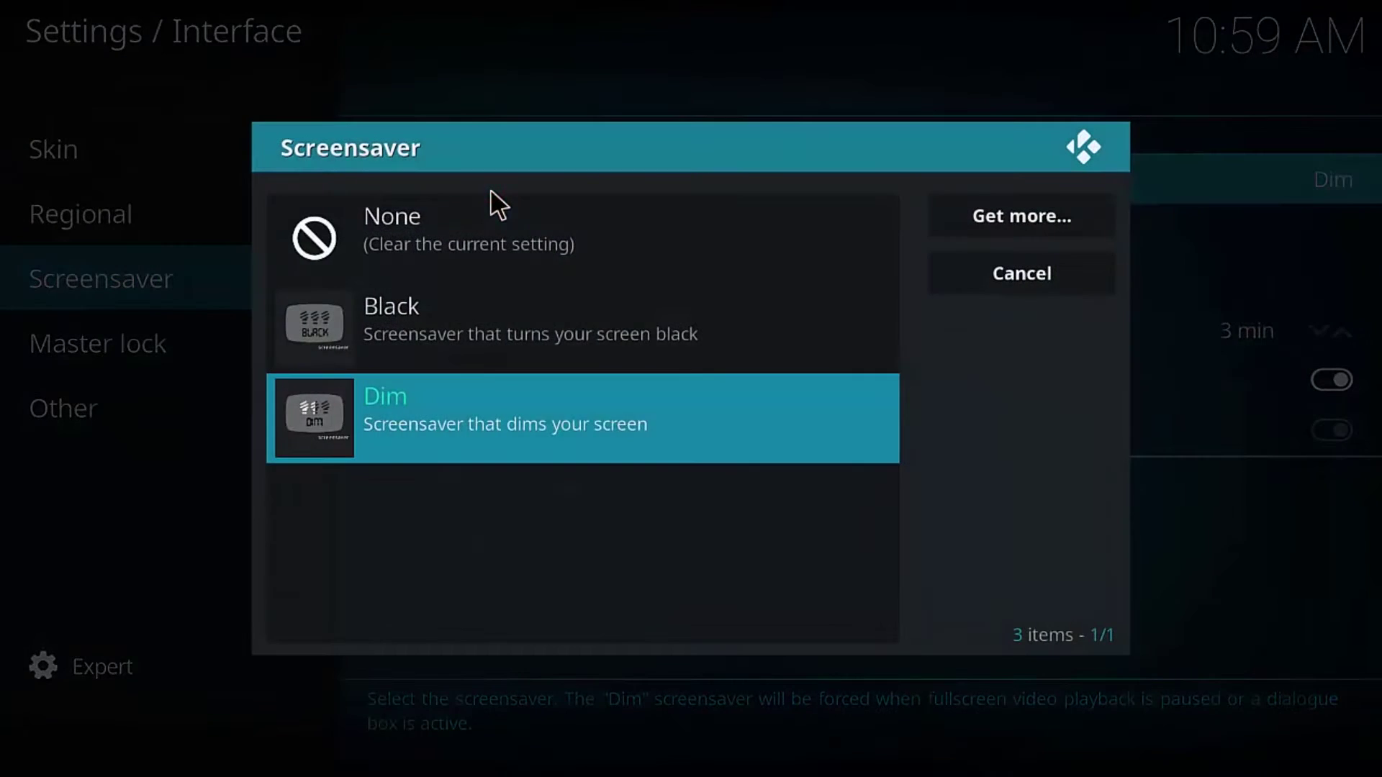
left_click(447, 216)
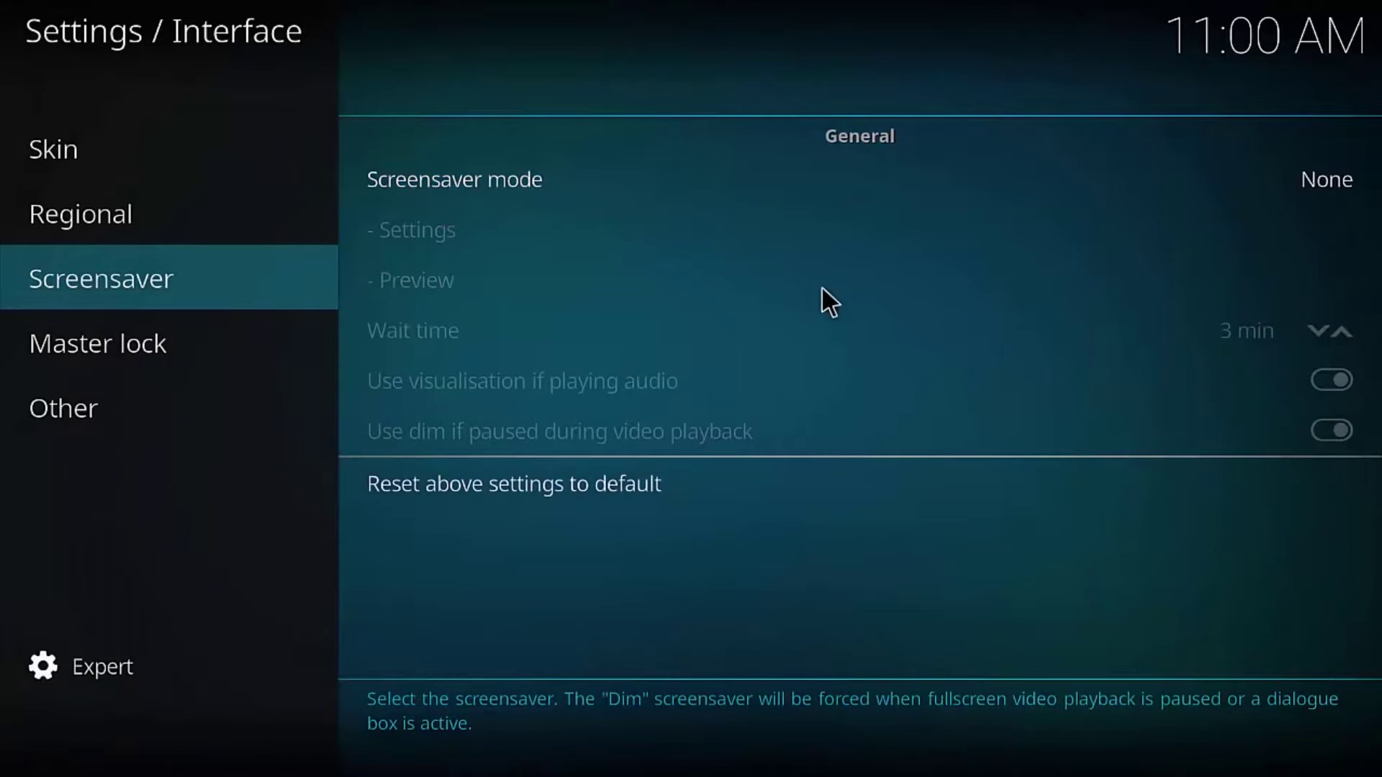
mouse_move(78, 215)
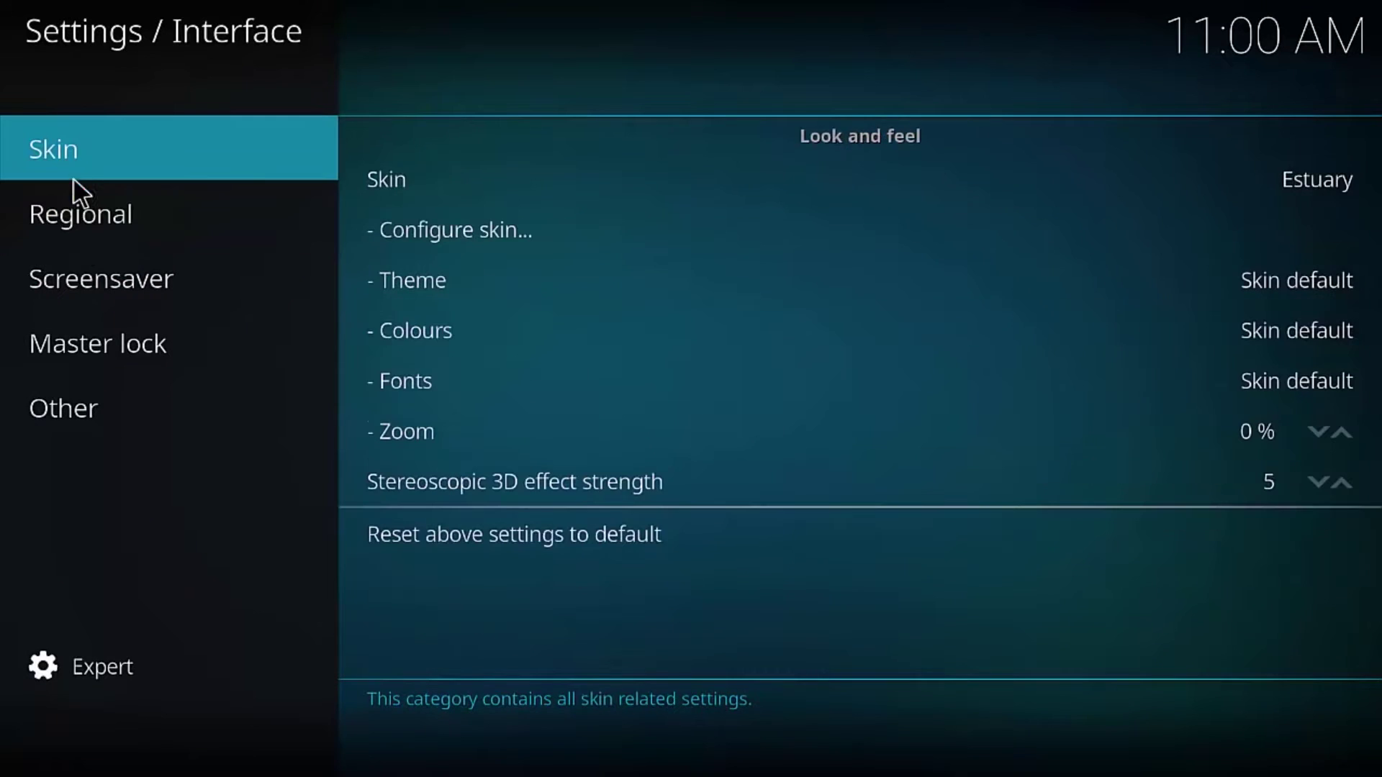
mouse_move(75, 165)
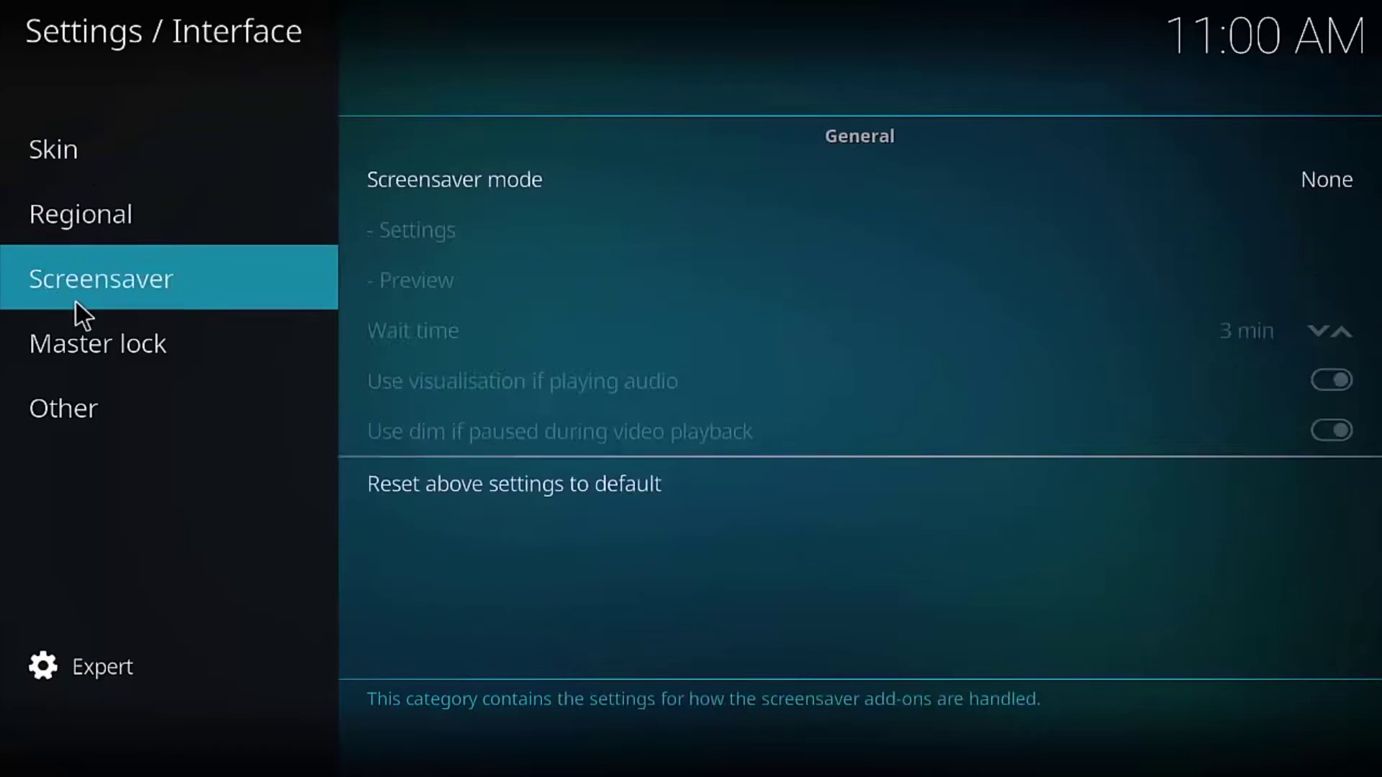
key("Escape")
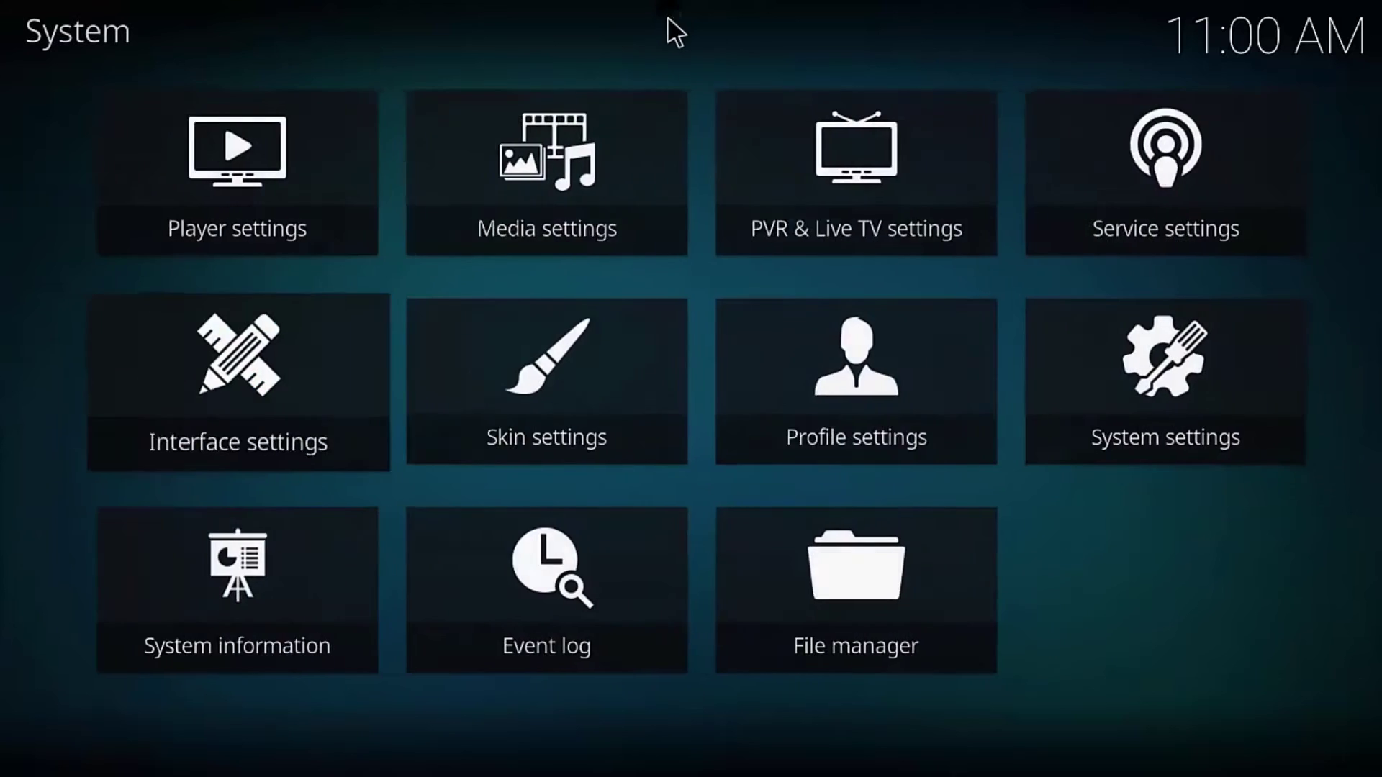
key("Escape")
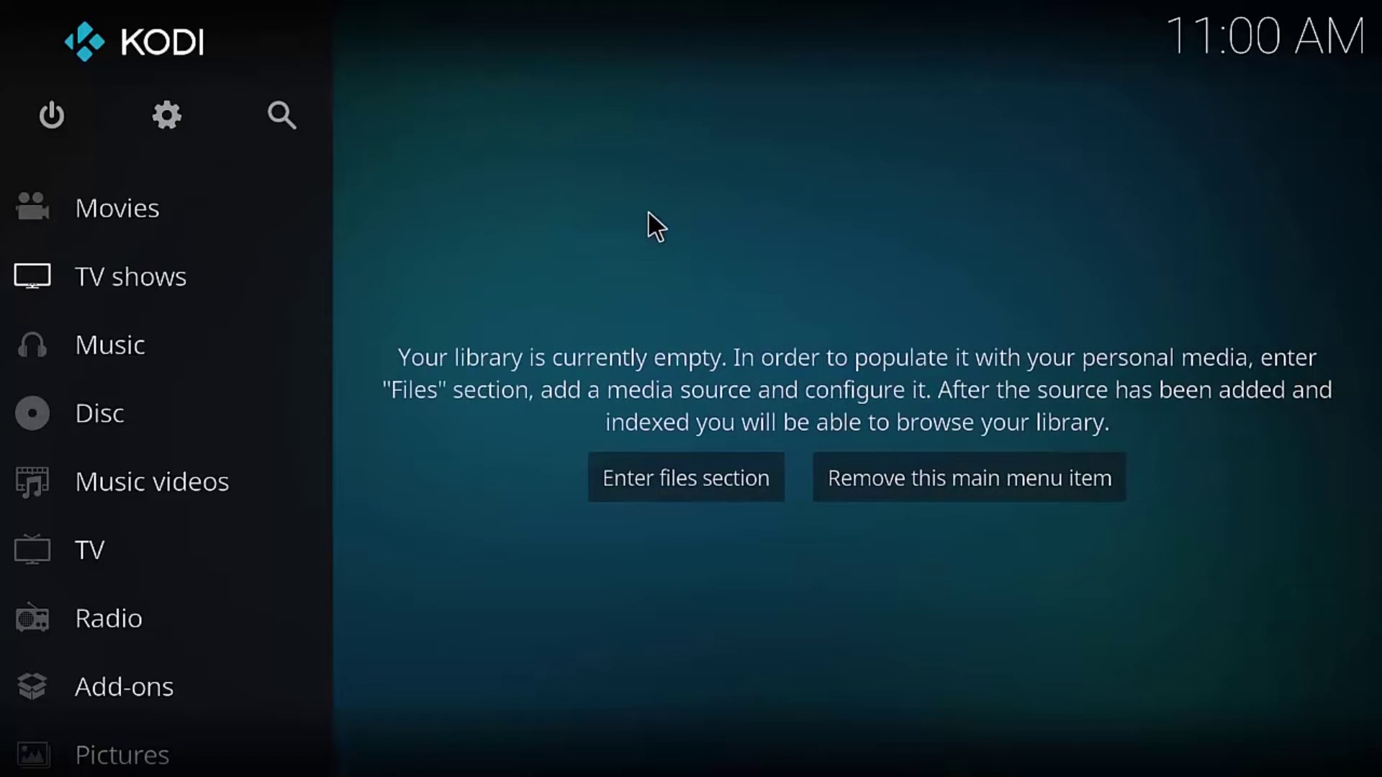
left_click(126, 684)
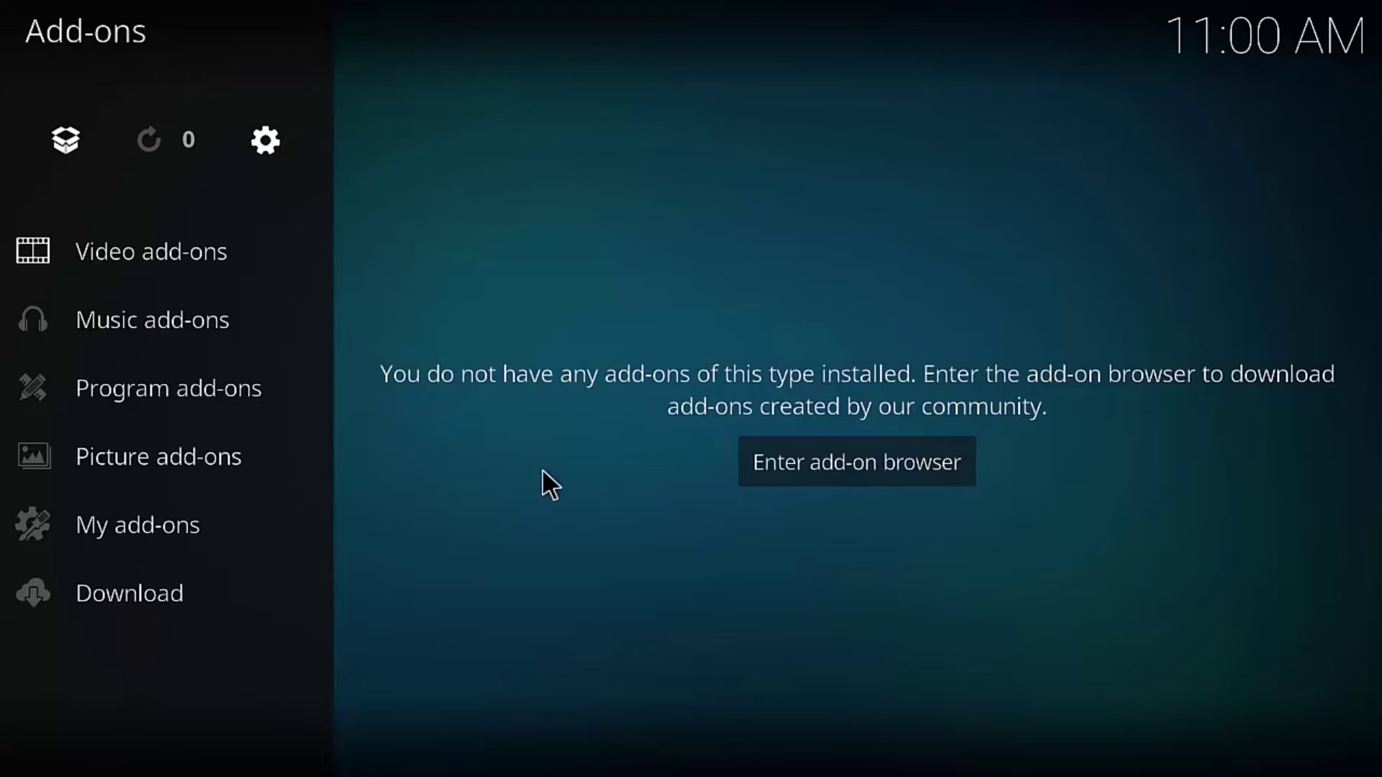
key("Left")
key("Escape")
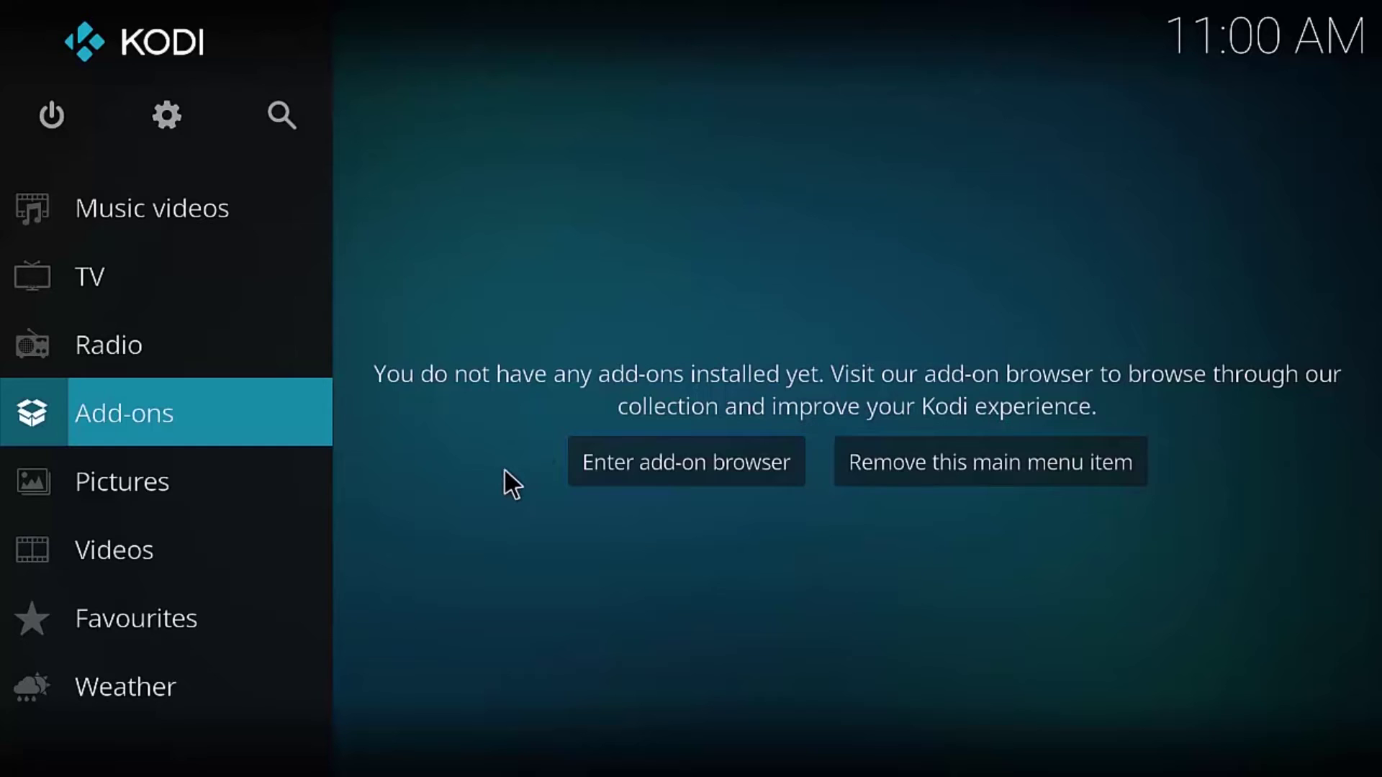
Step: Open the file manager from Kodi's system settings
left_click(157, 119)
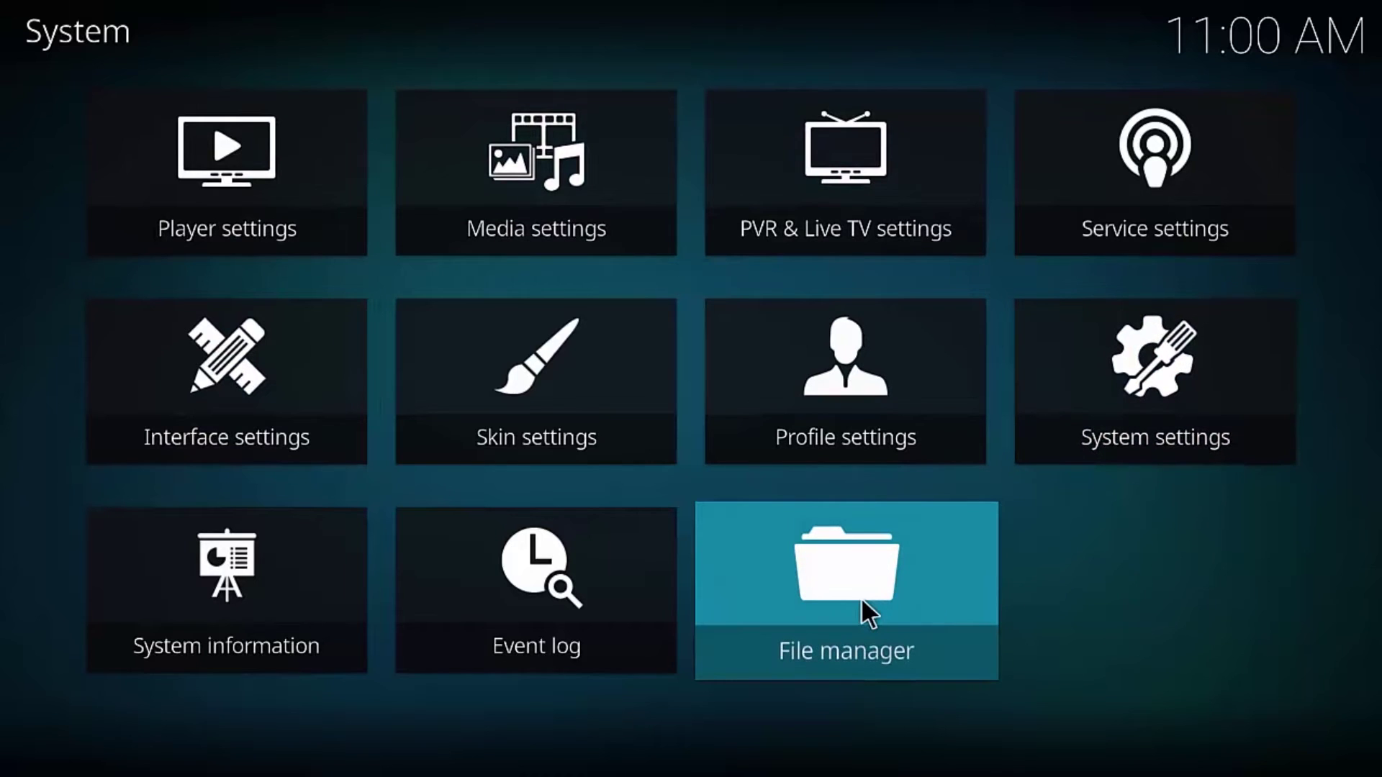
right_click(1073, 597)
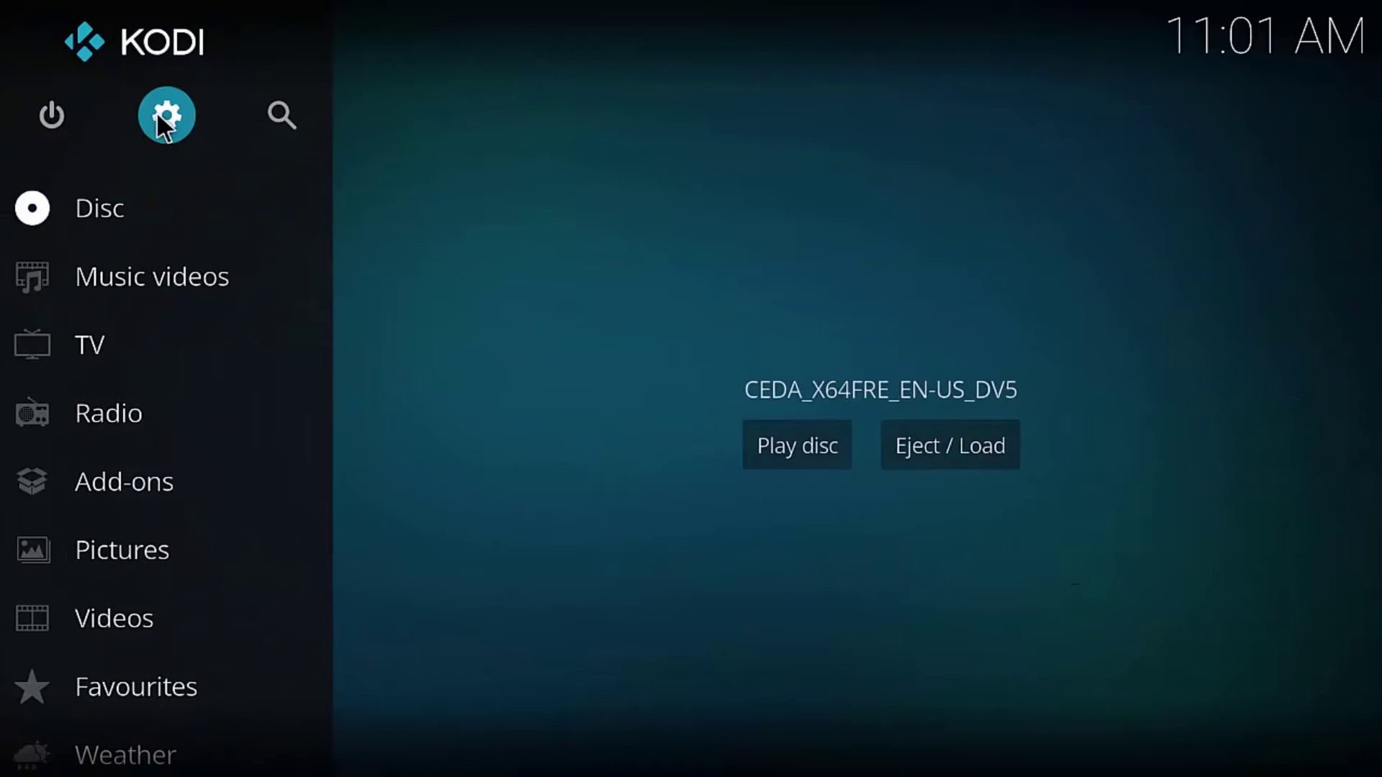
left_click(160, 115)
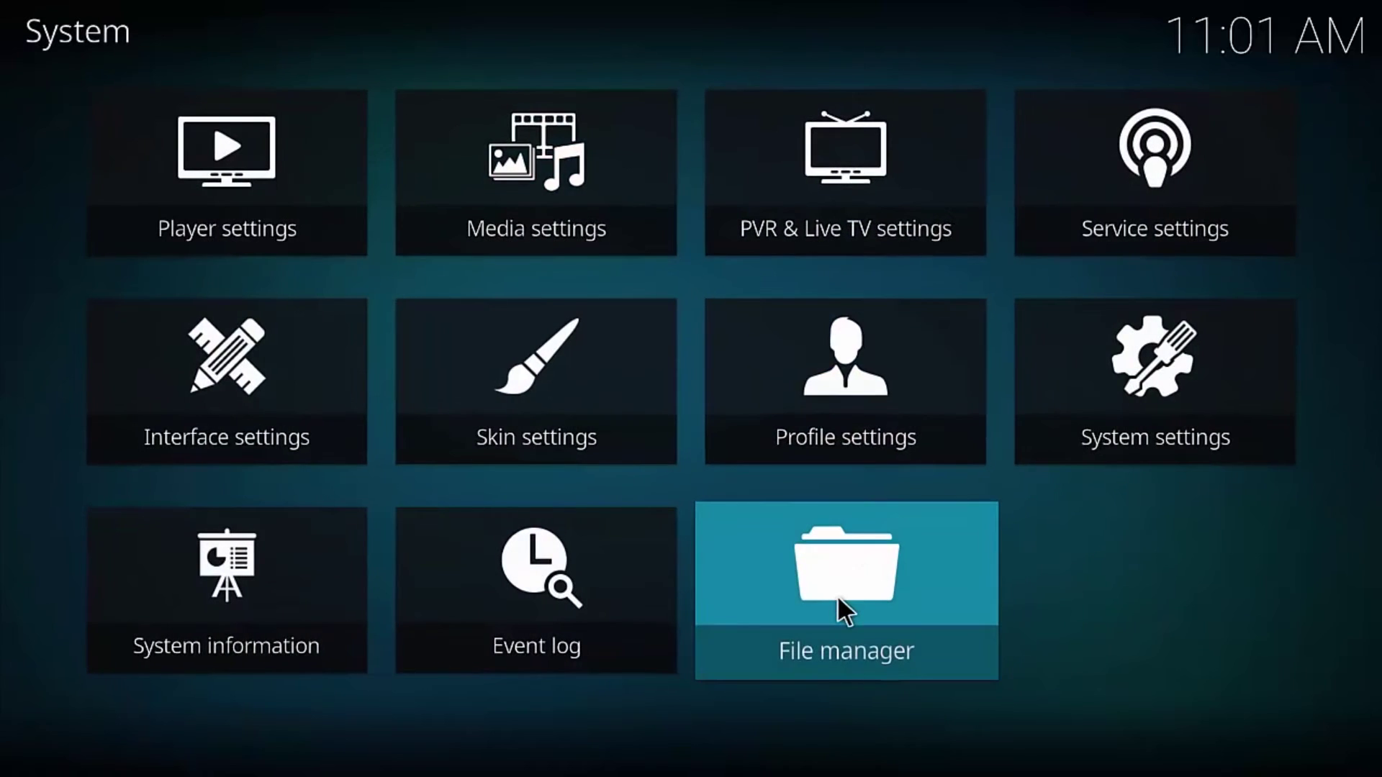
left_click(838, 605)
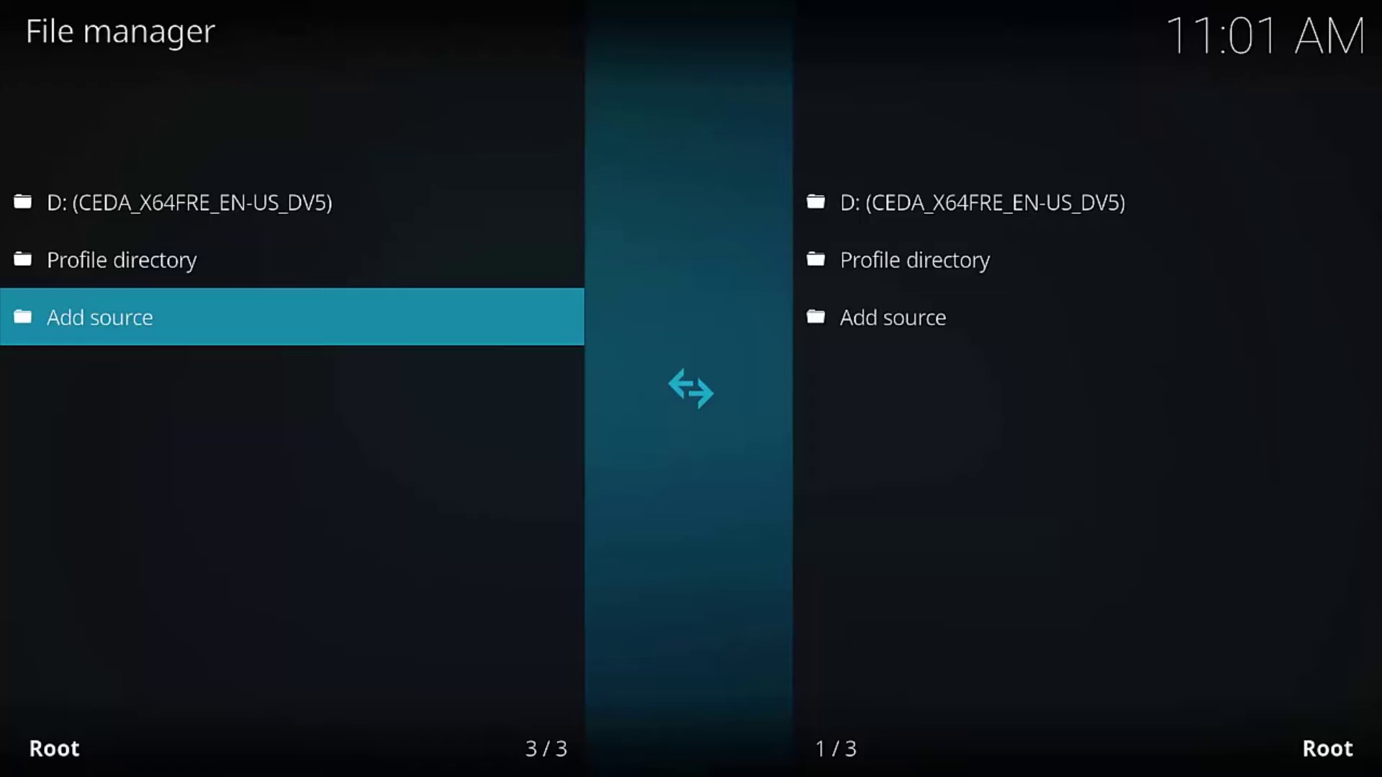
left_click(128, 317)
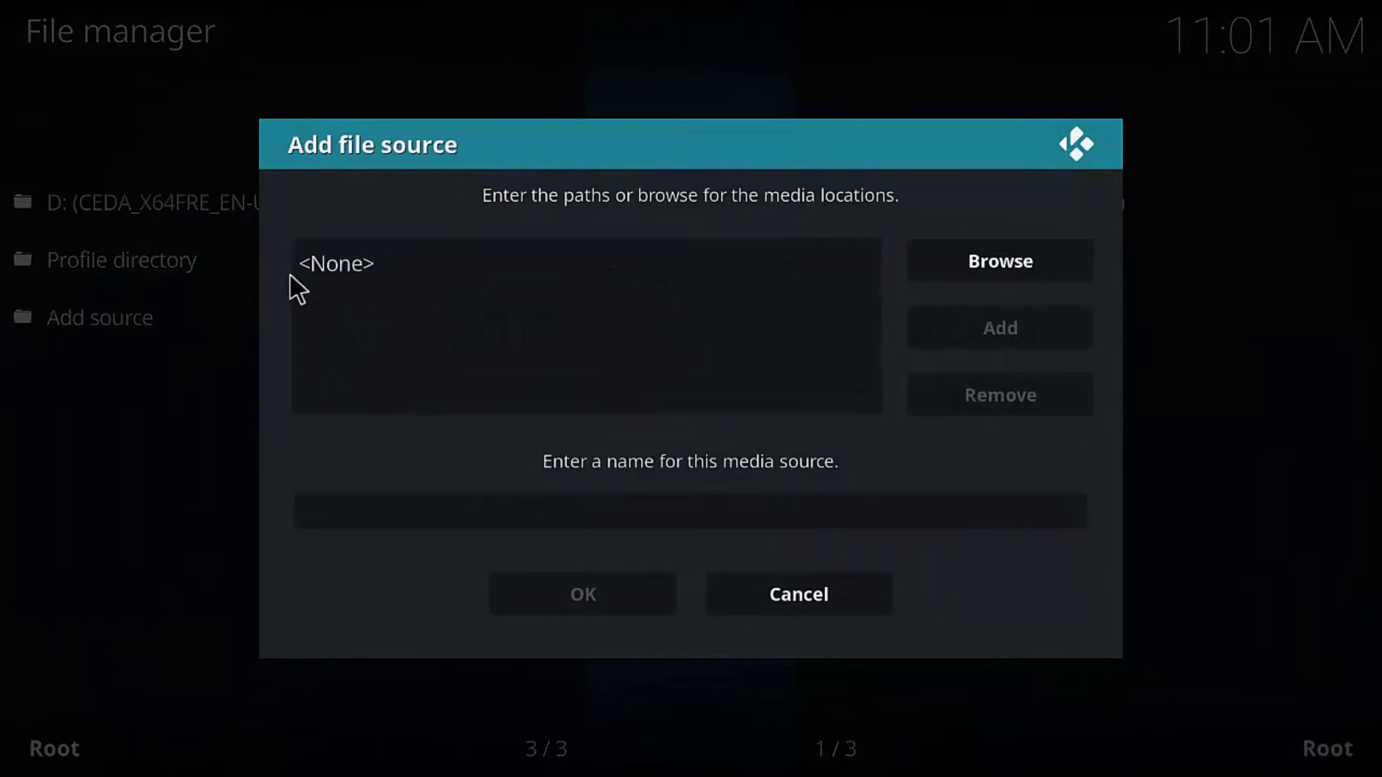
left_click(610, 262)
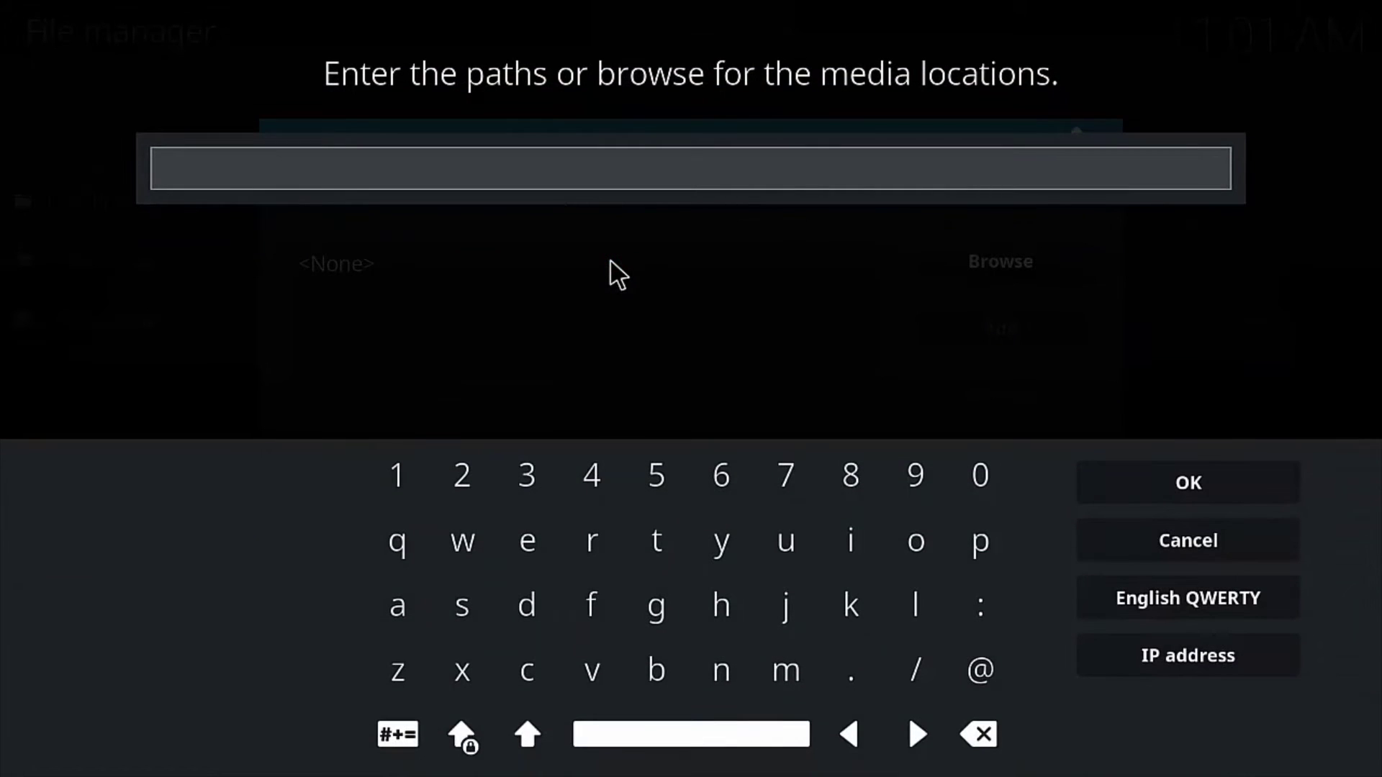
type("http://")
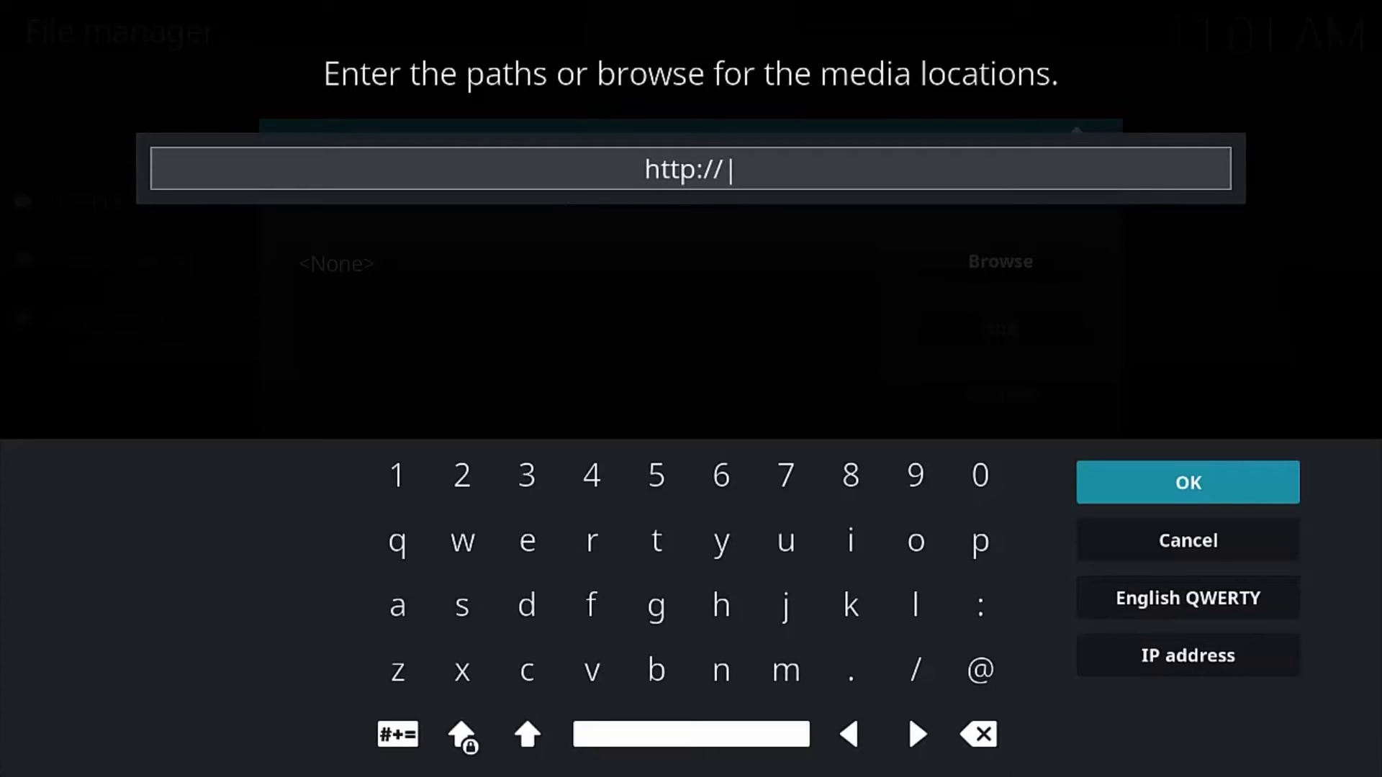
type("fu")
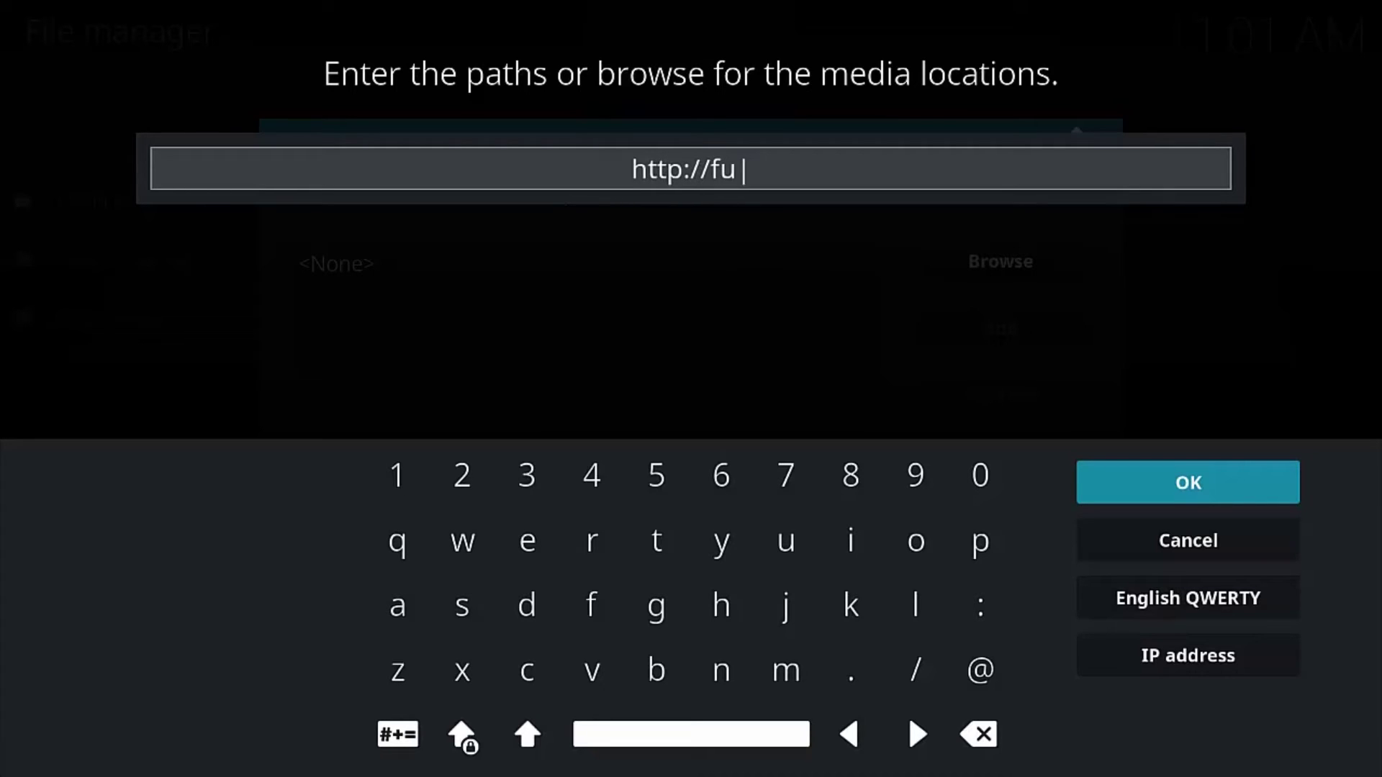
type("sion.")
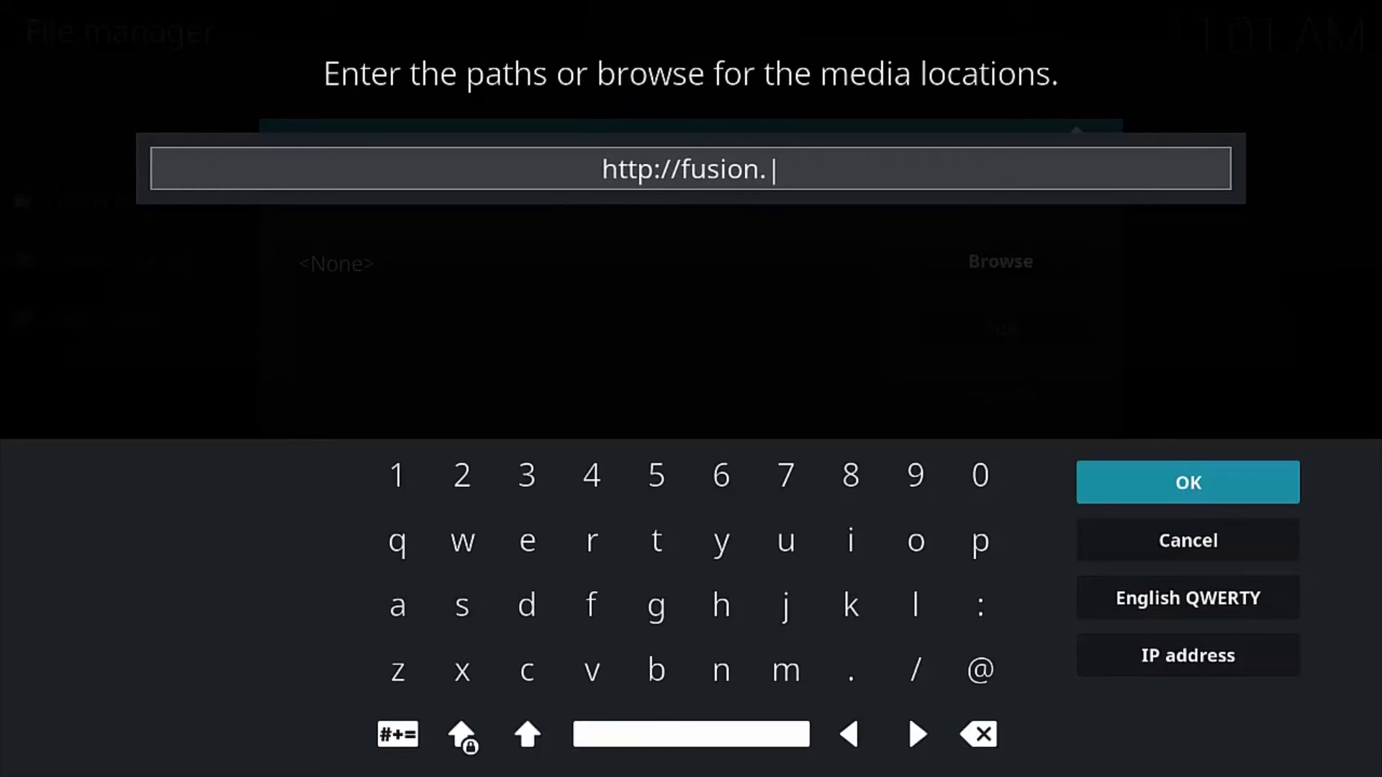
type("tvad")
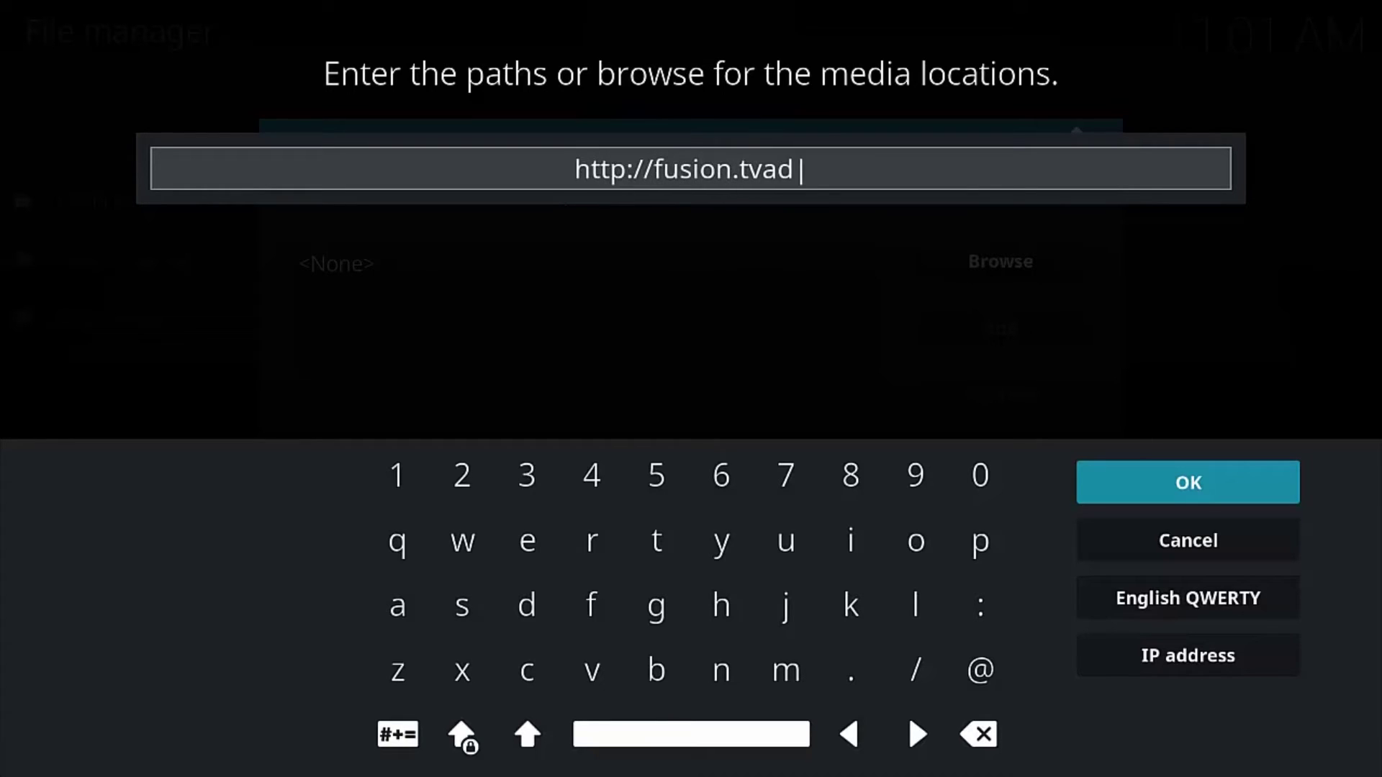
type("dons")
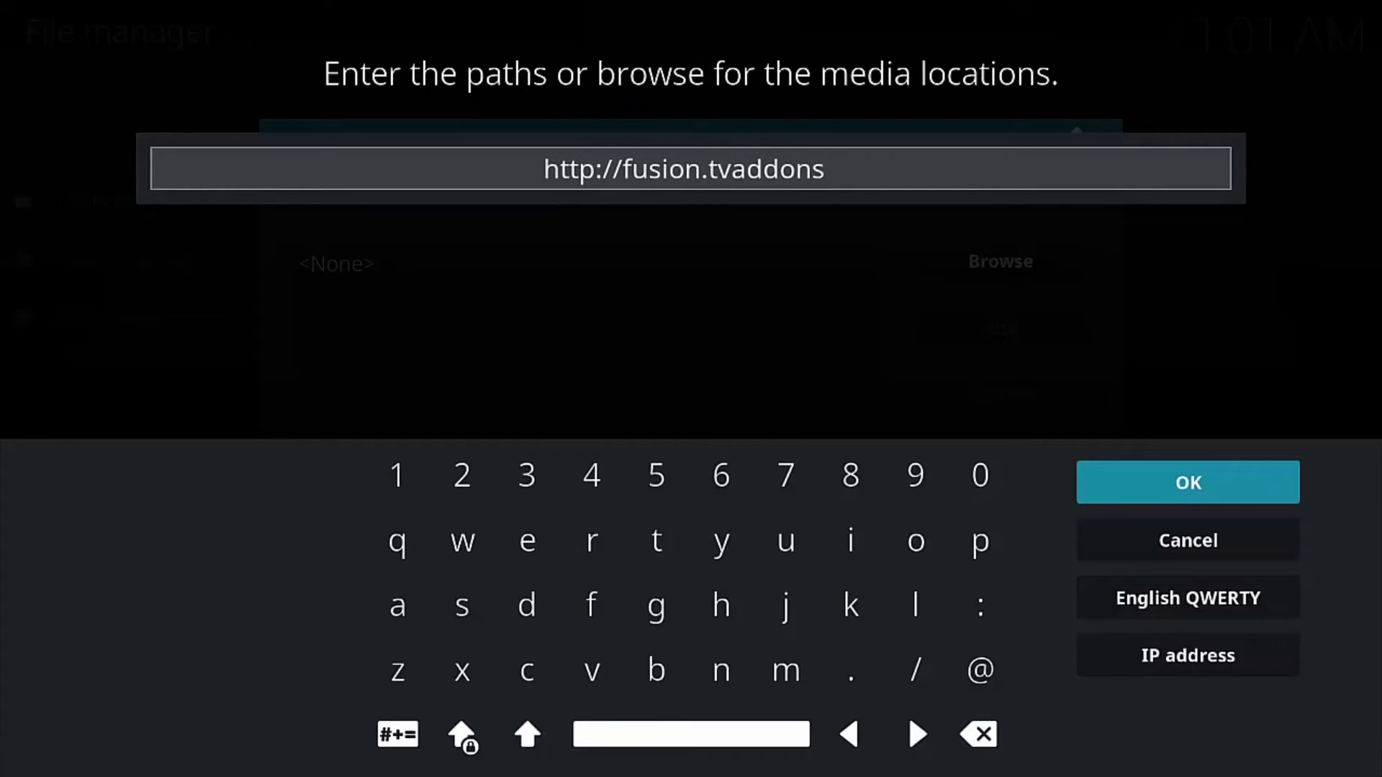
type(".ag")
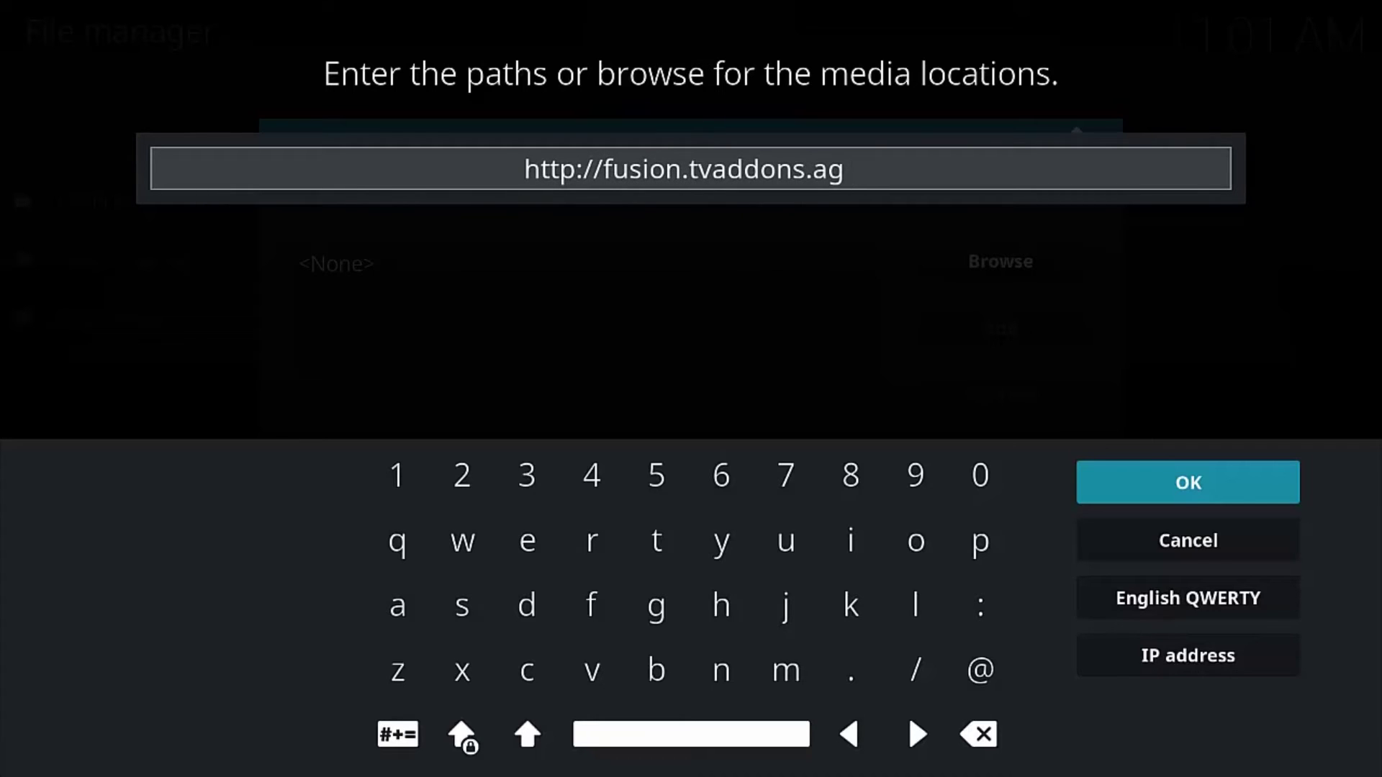
left_click(1232, 495)
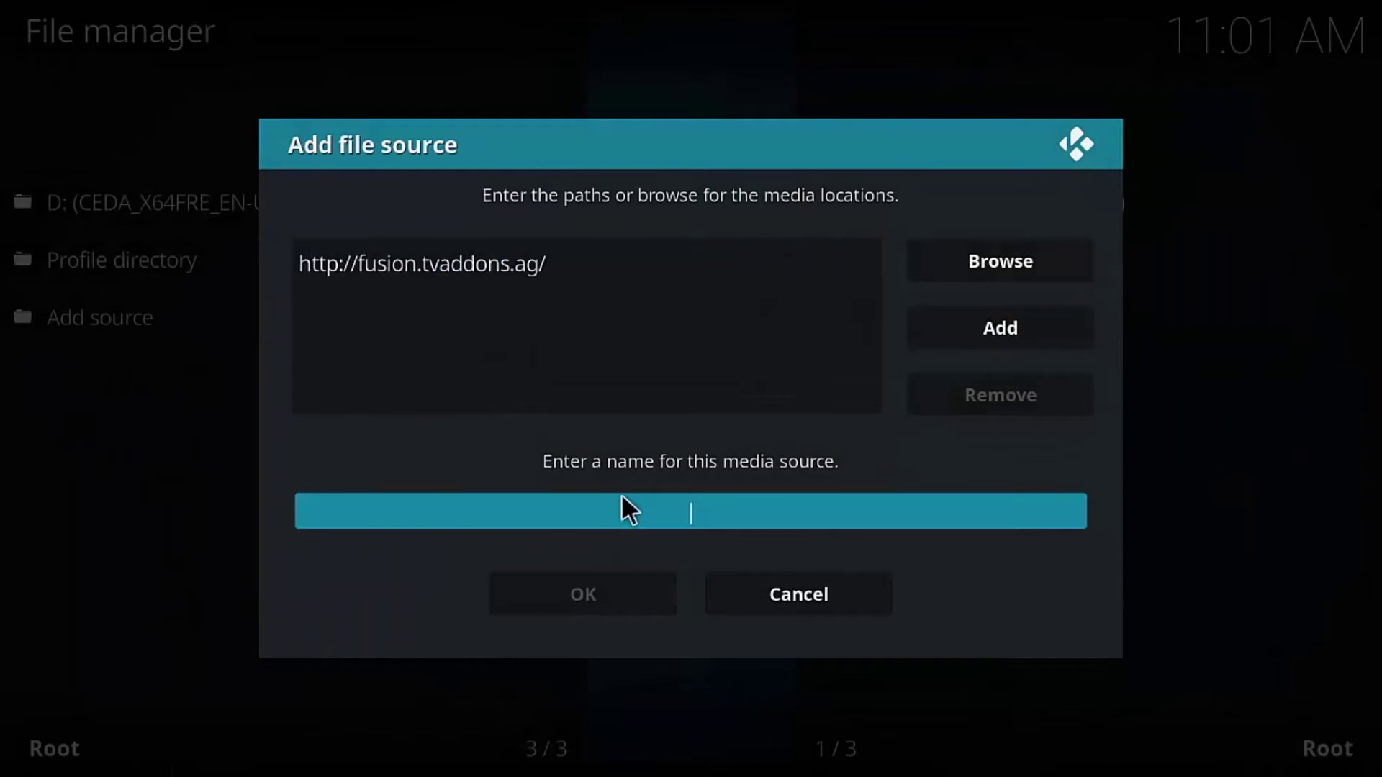
Step: Name the new media source .fusion and save it
left_click(664, 508)
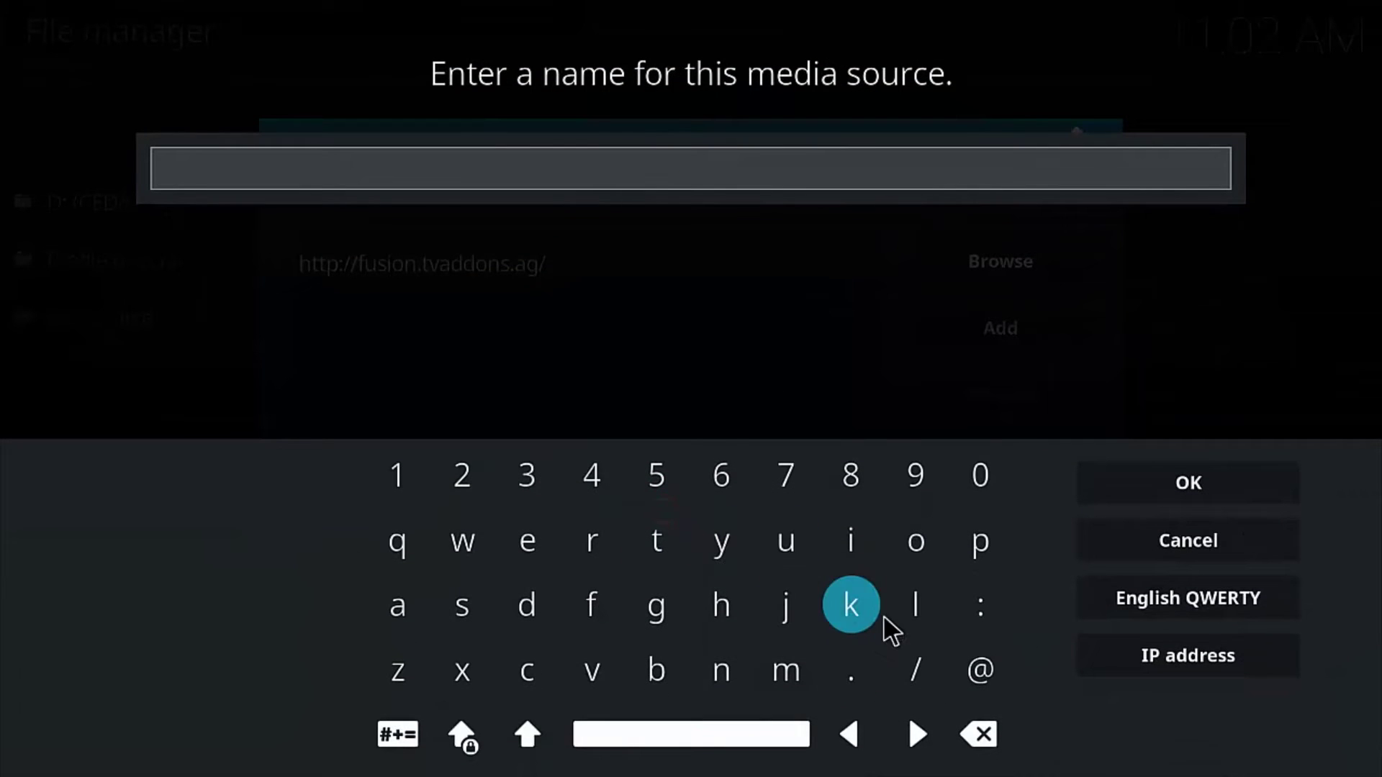
left_click(858, 680)
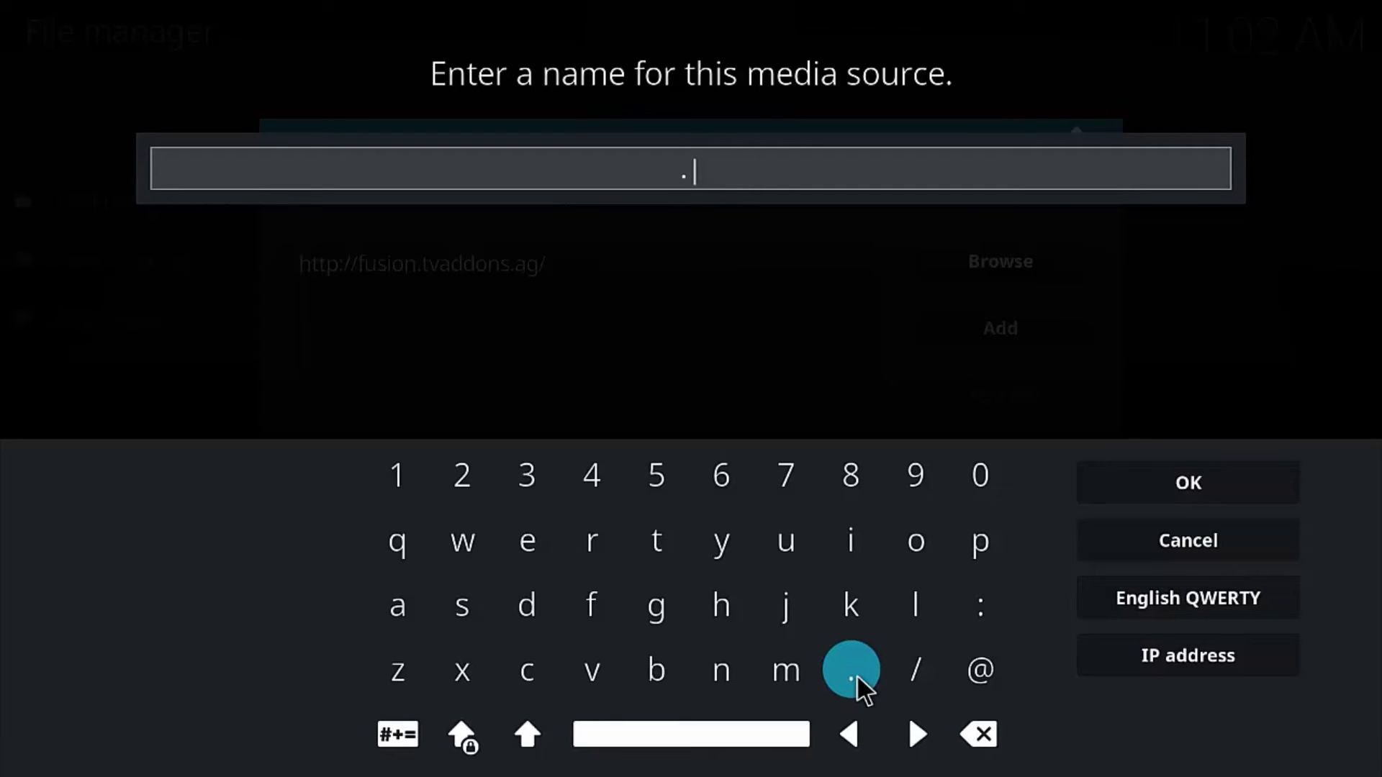
left_click(593, 606)
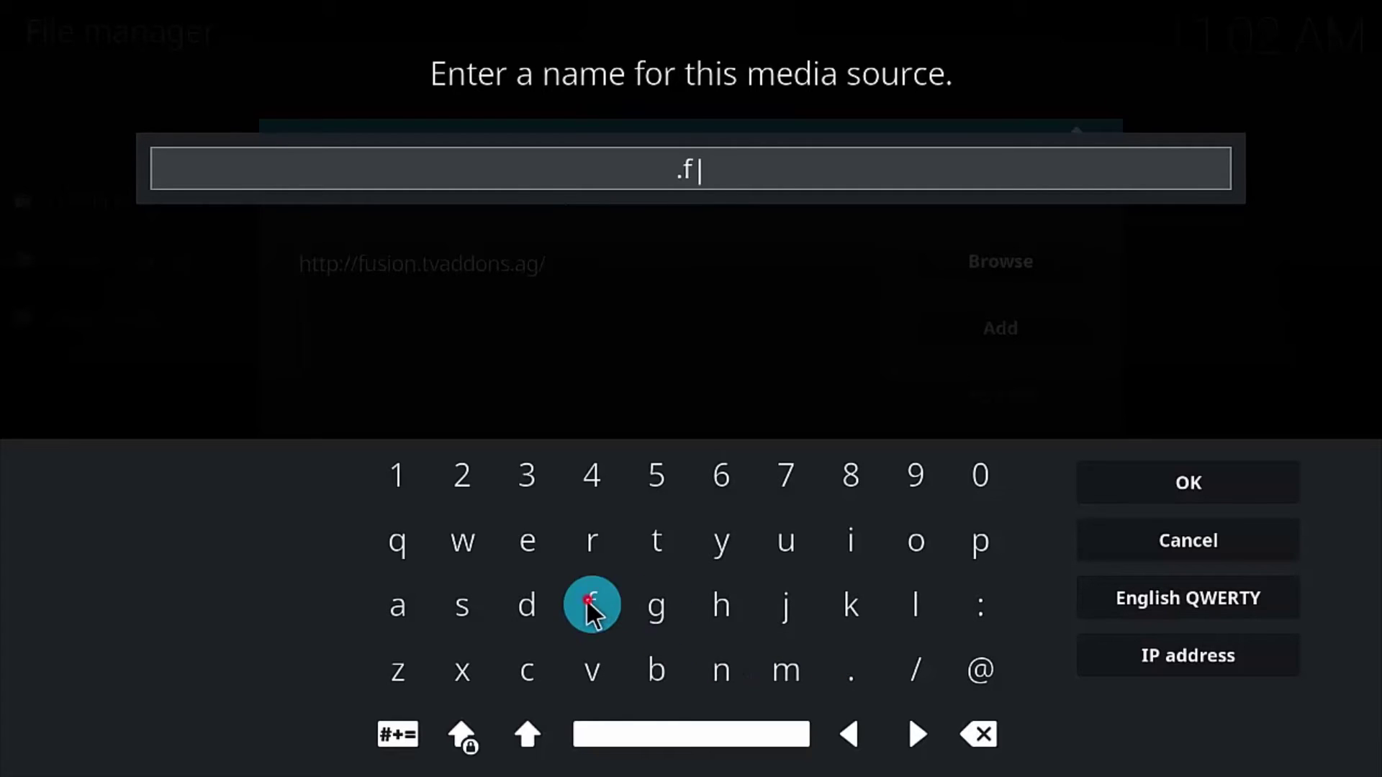
left_click(786, 541)
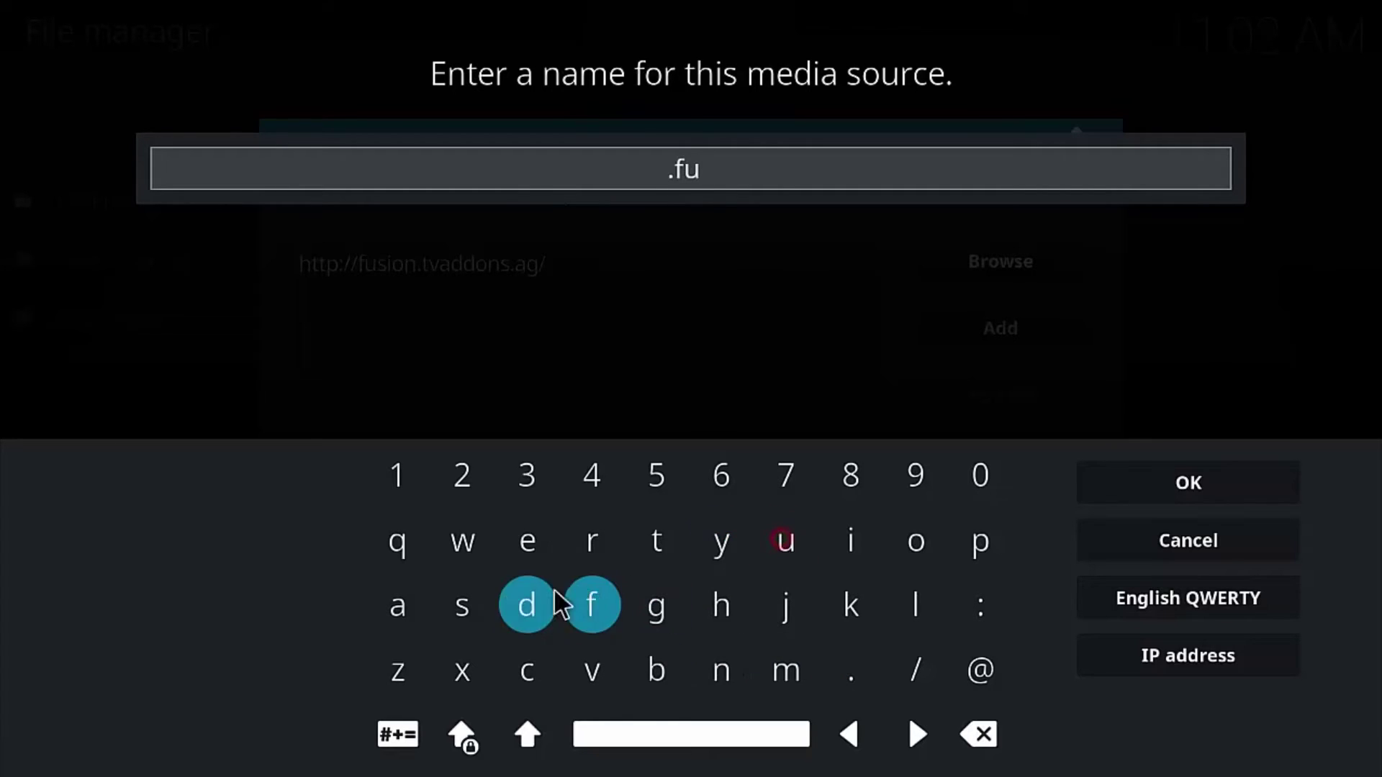
left_click(453, 605)
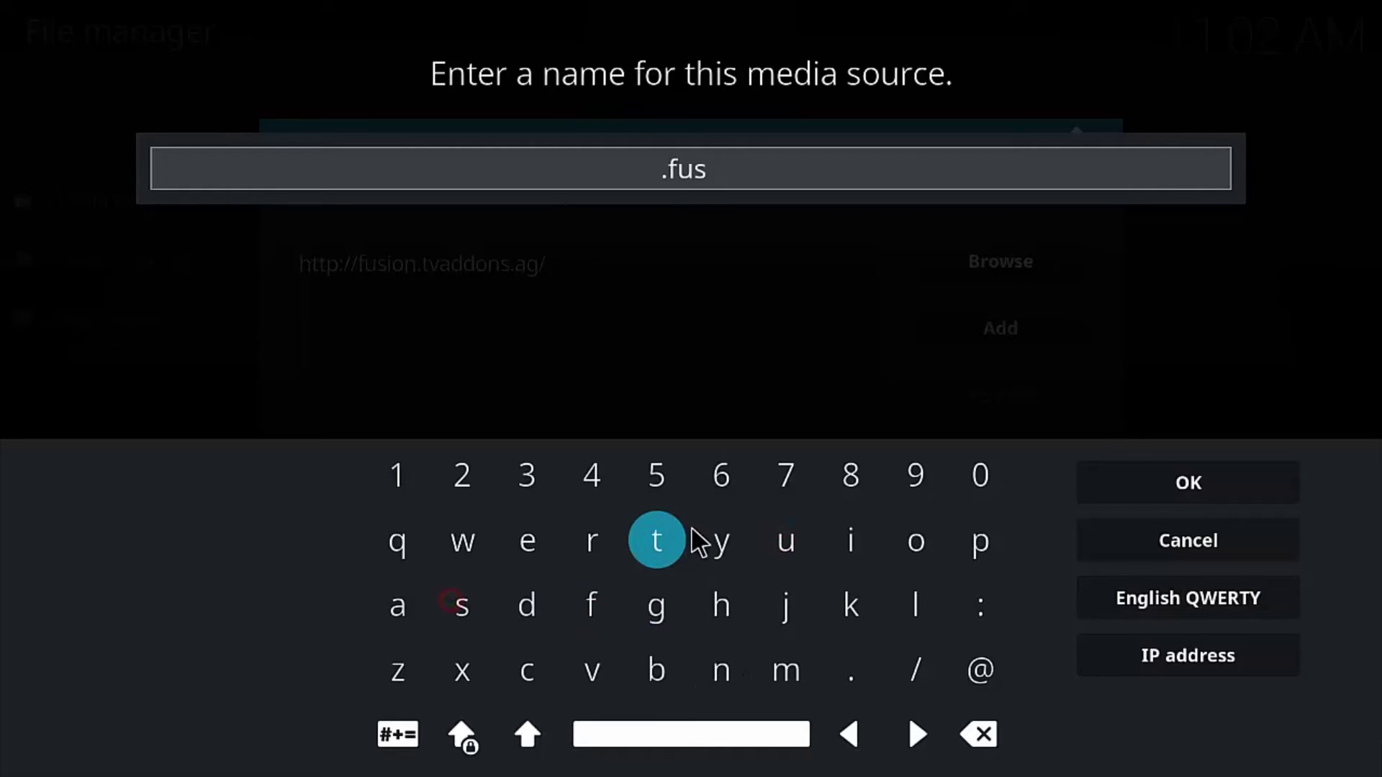
left_click(850, 546)
left_click(915, 554)
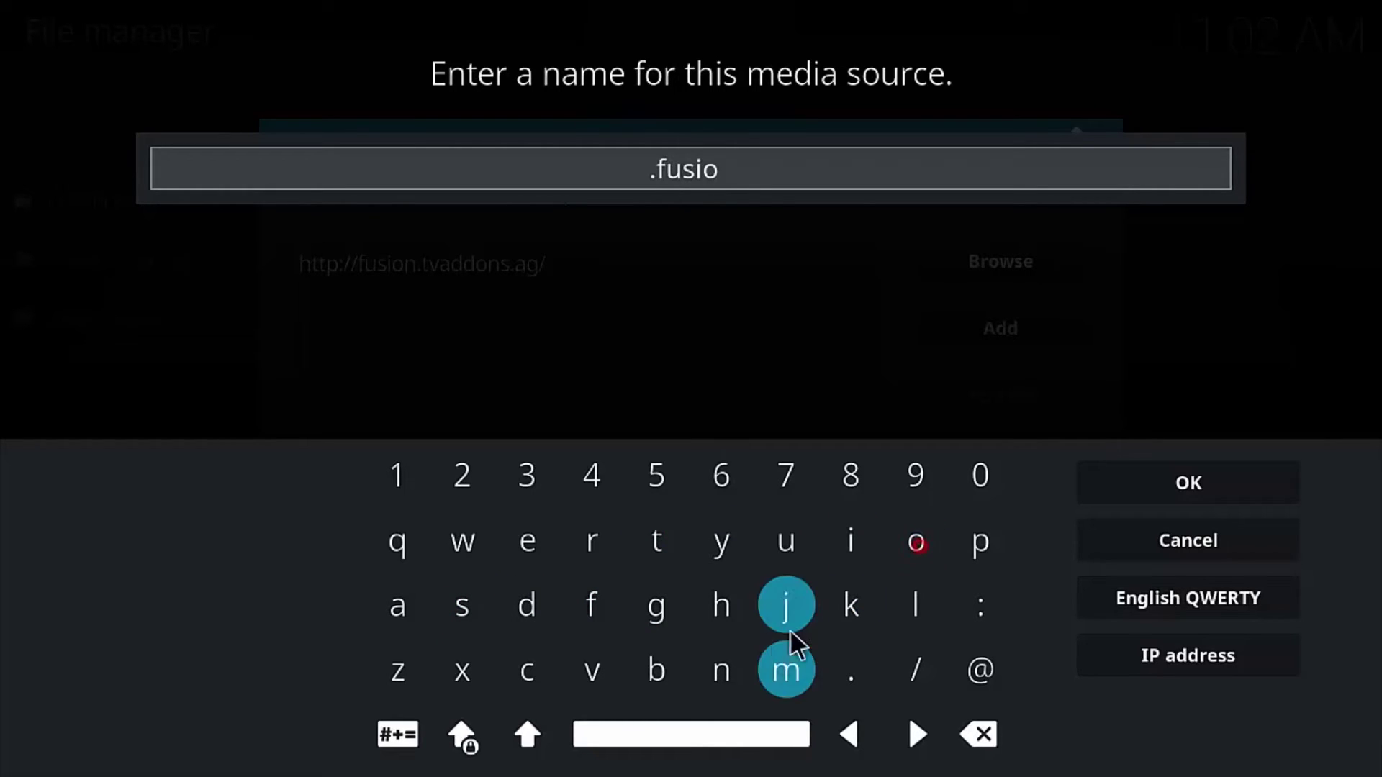
left_click(725, 680)
left_click(1195, 478)
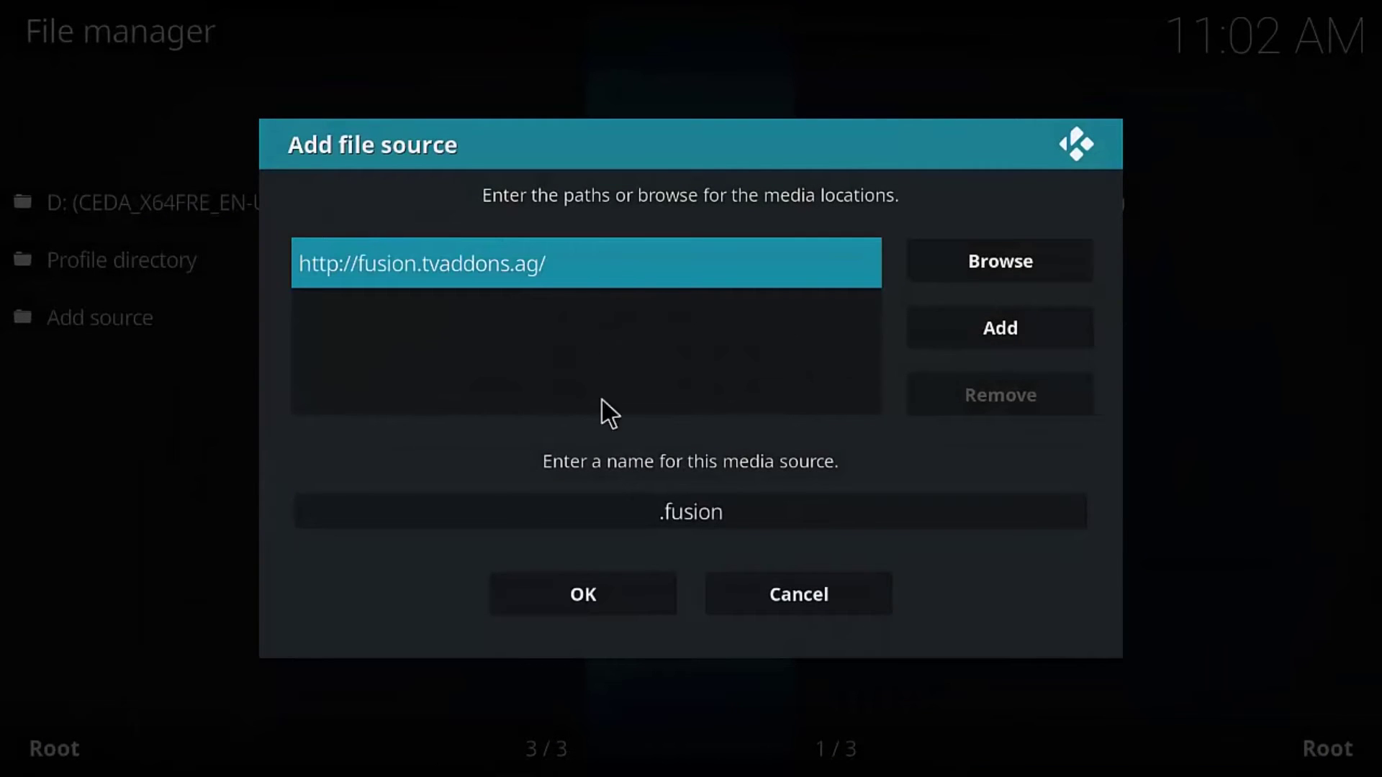
left_click(574, 597)
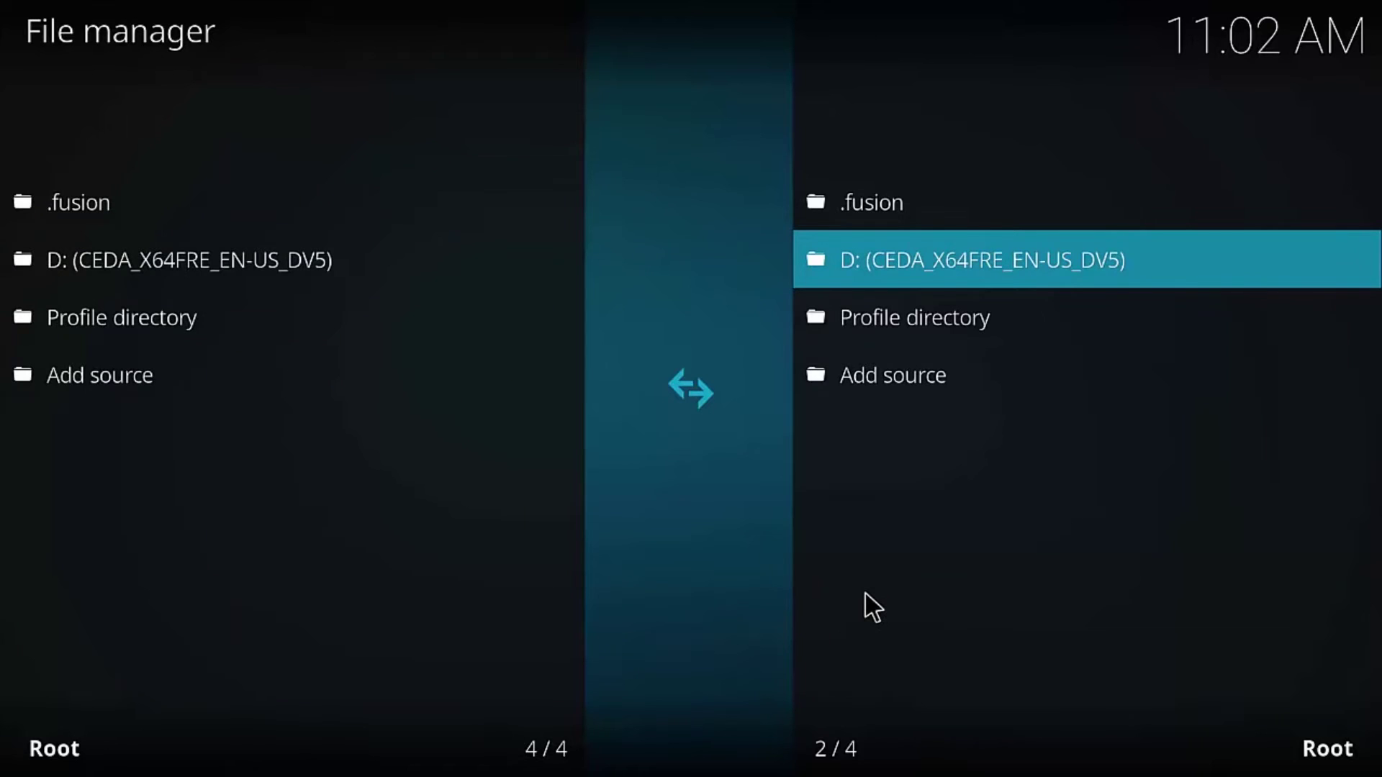
Step: Leave the file manager for the home screen and open the add-on browser from the Add-ons section
key("Escape")
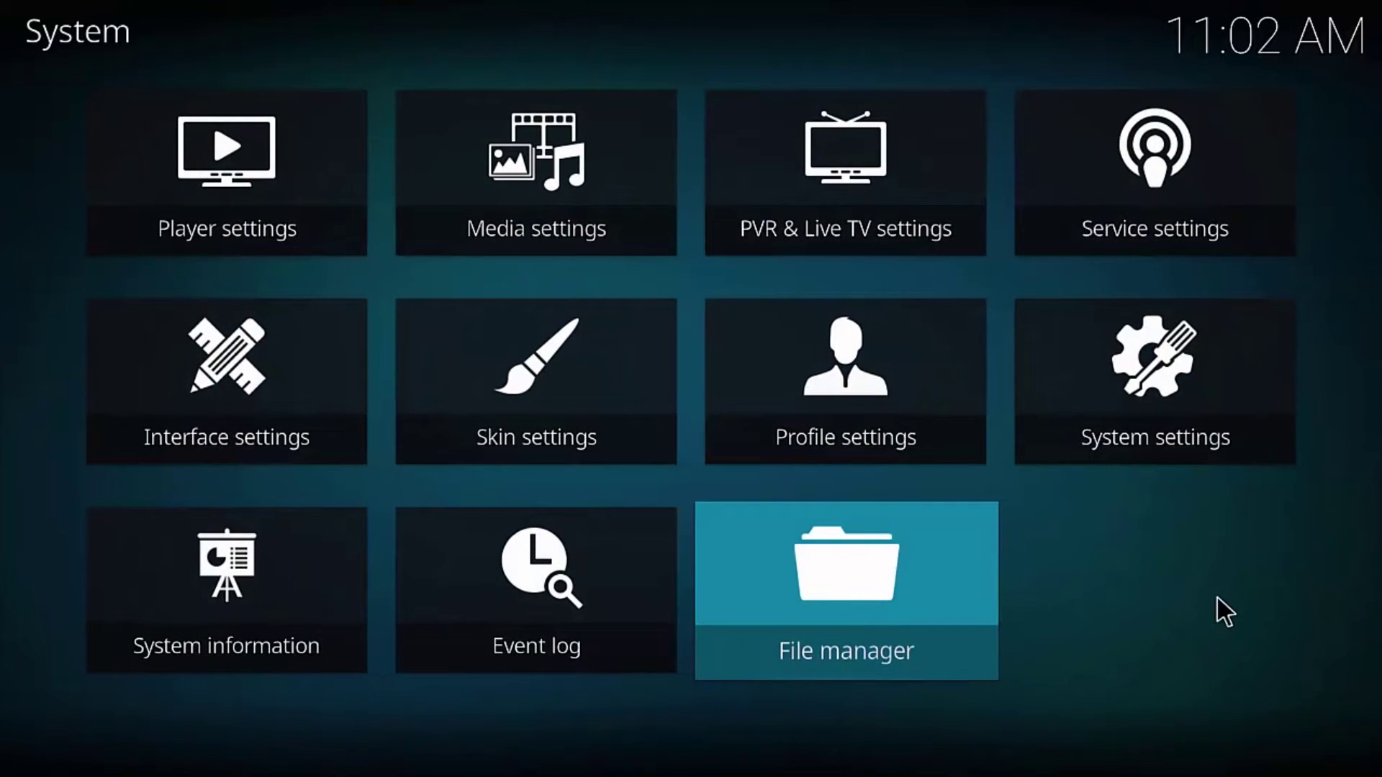
key("Escape")
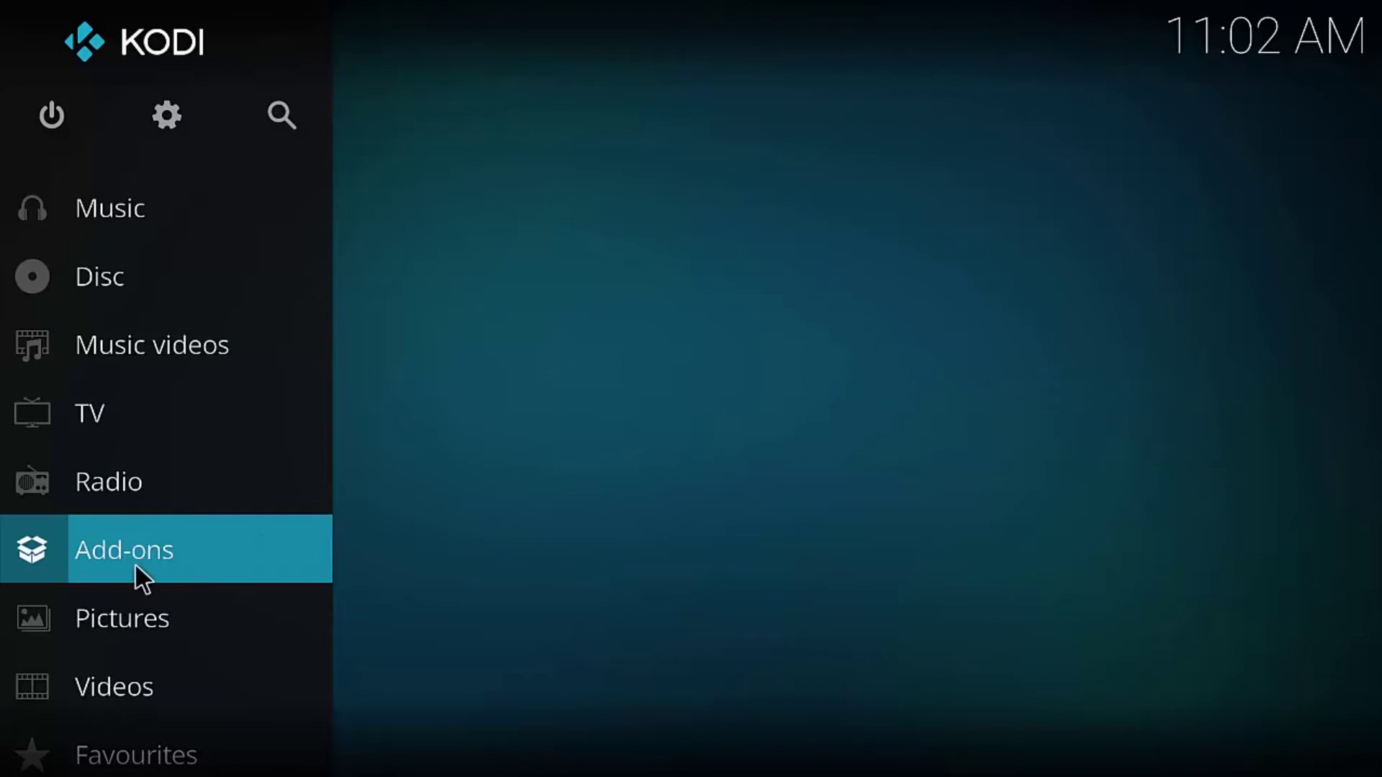
mouse_move(113, 566)
left_click(114, 563)
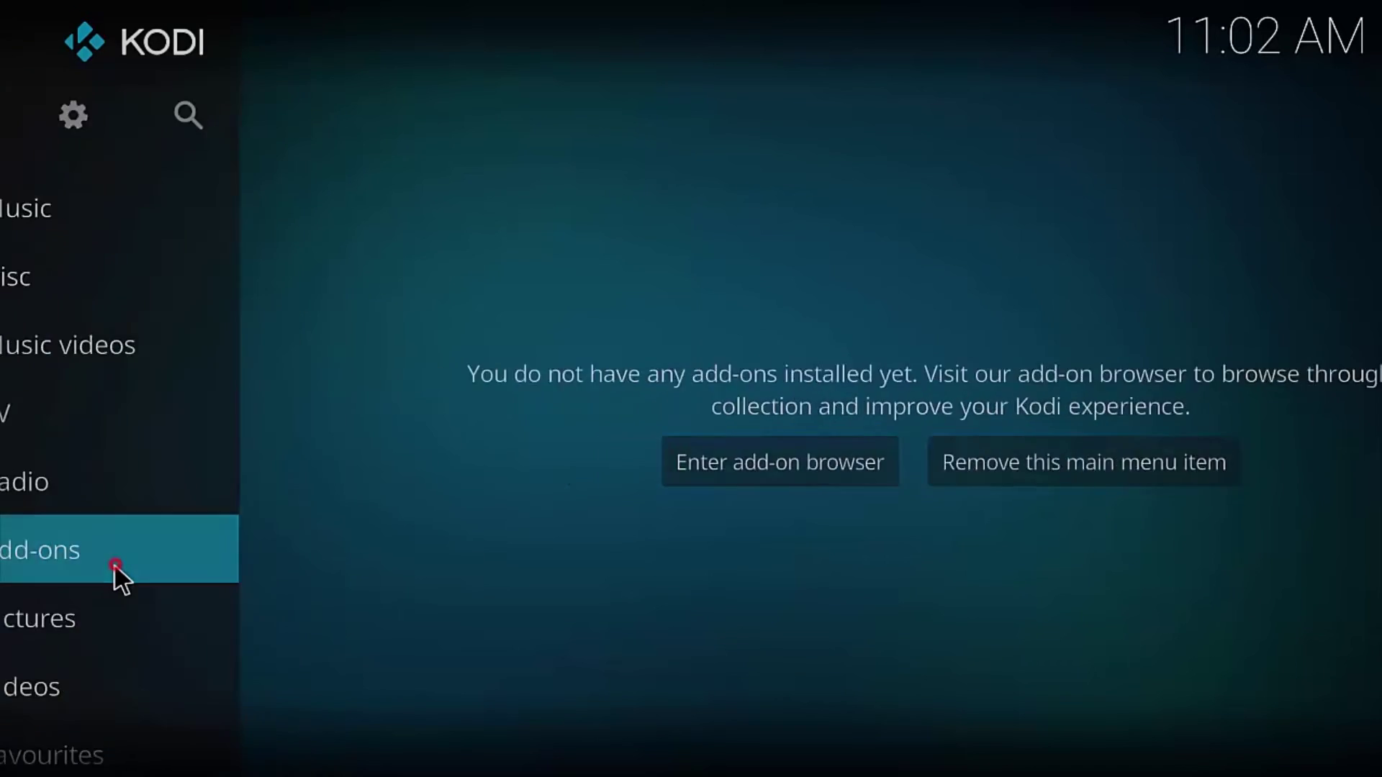
mouse_move(162, 568)
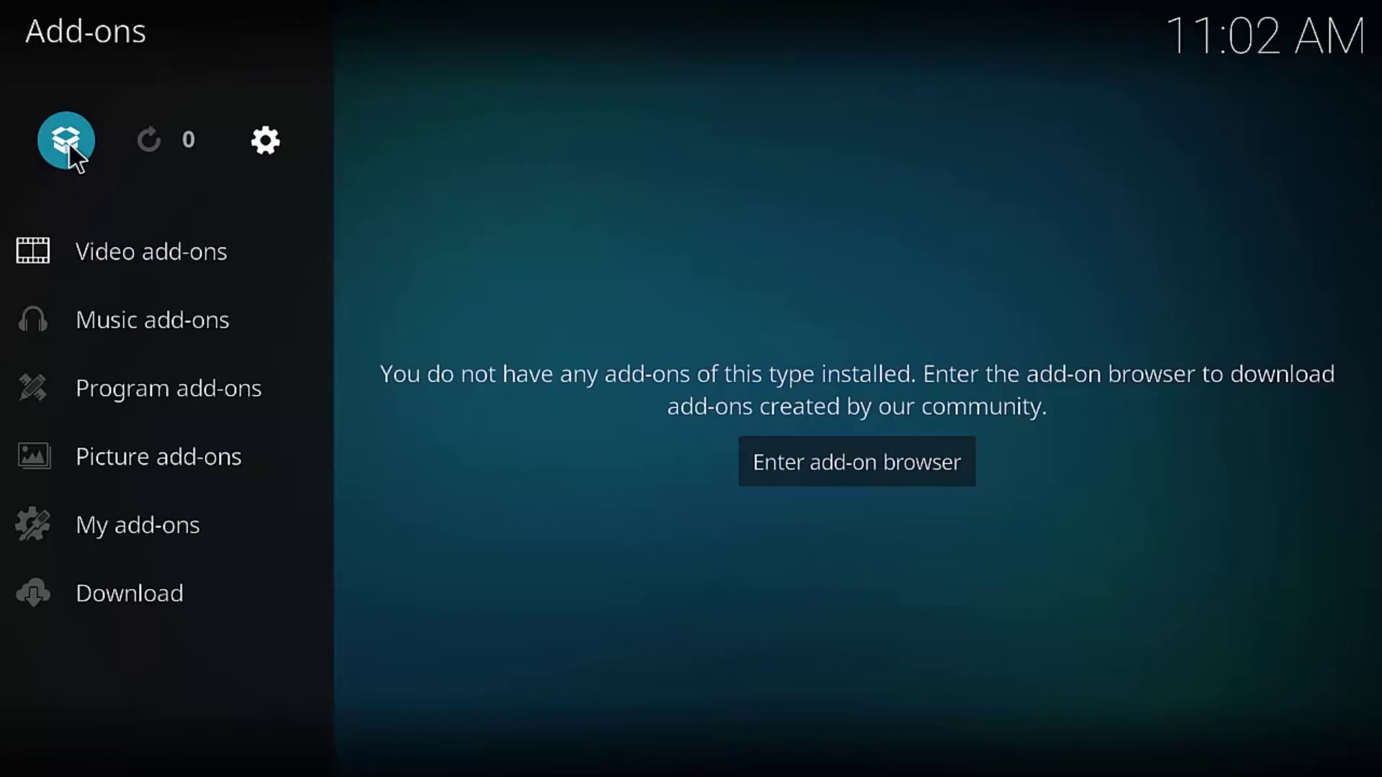
left_click(67, 141)
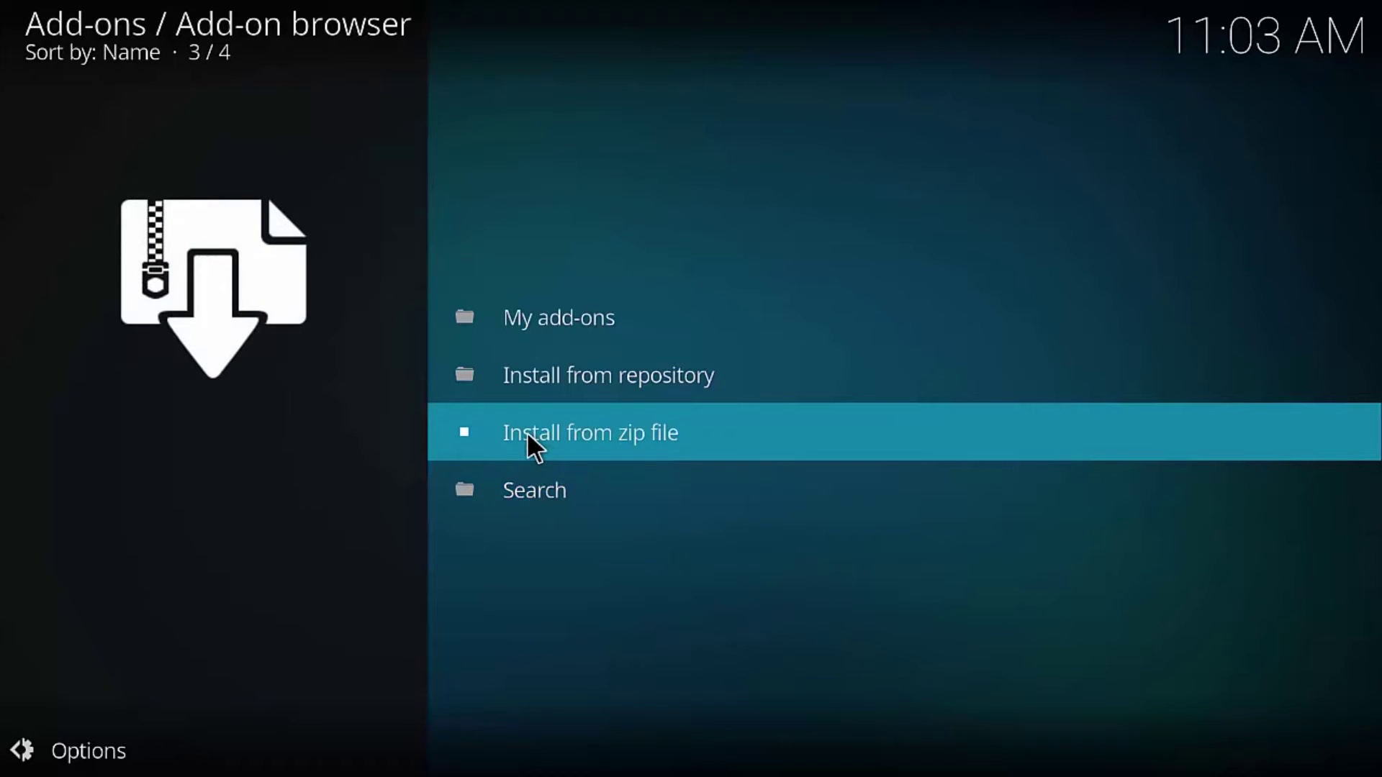
Step: Install repository.exodus-1.0.1.zip as a zip file from the kodi-repos/english folder of the .fusion source
left_click(528, 436)
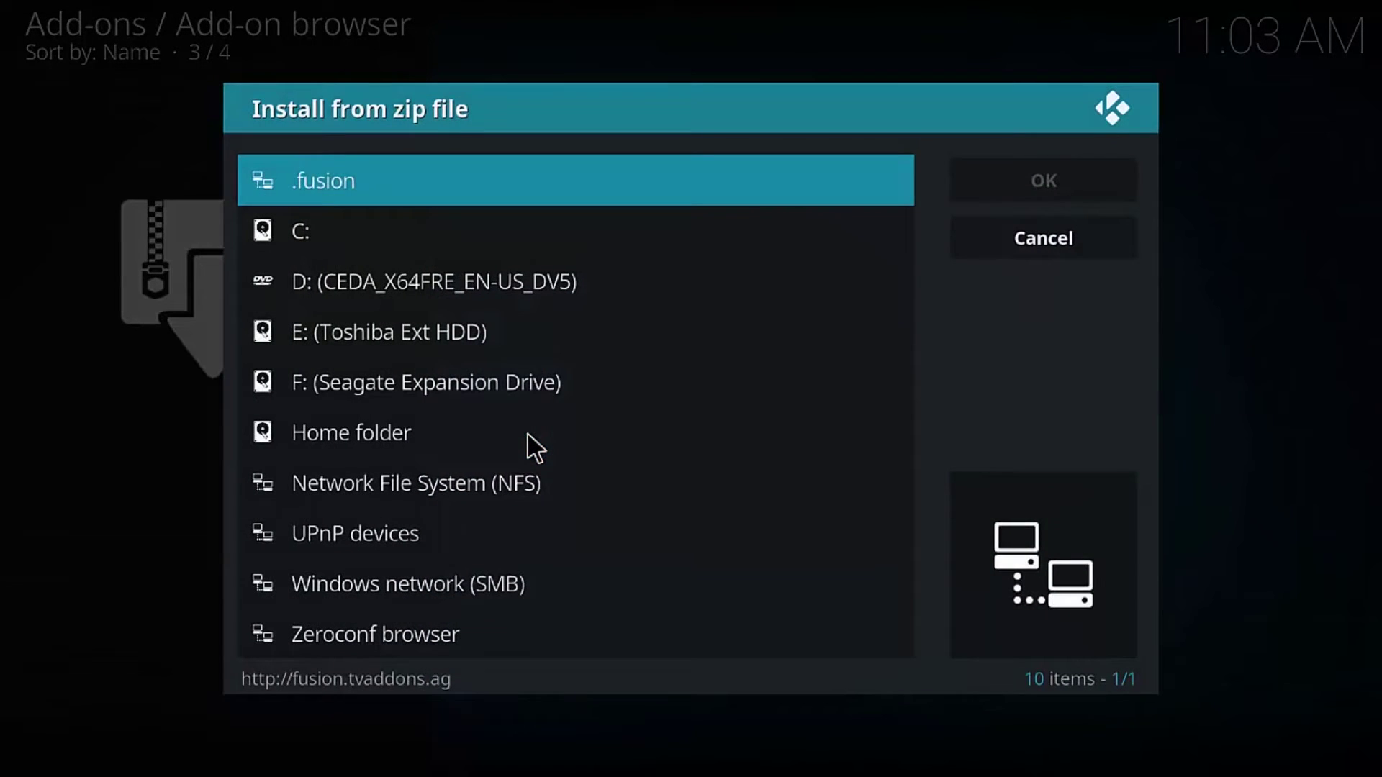
left_click(358, 179)
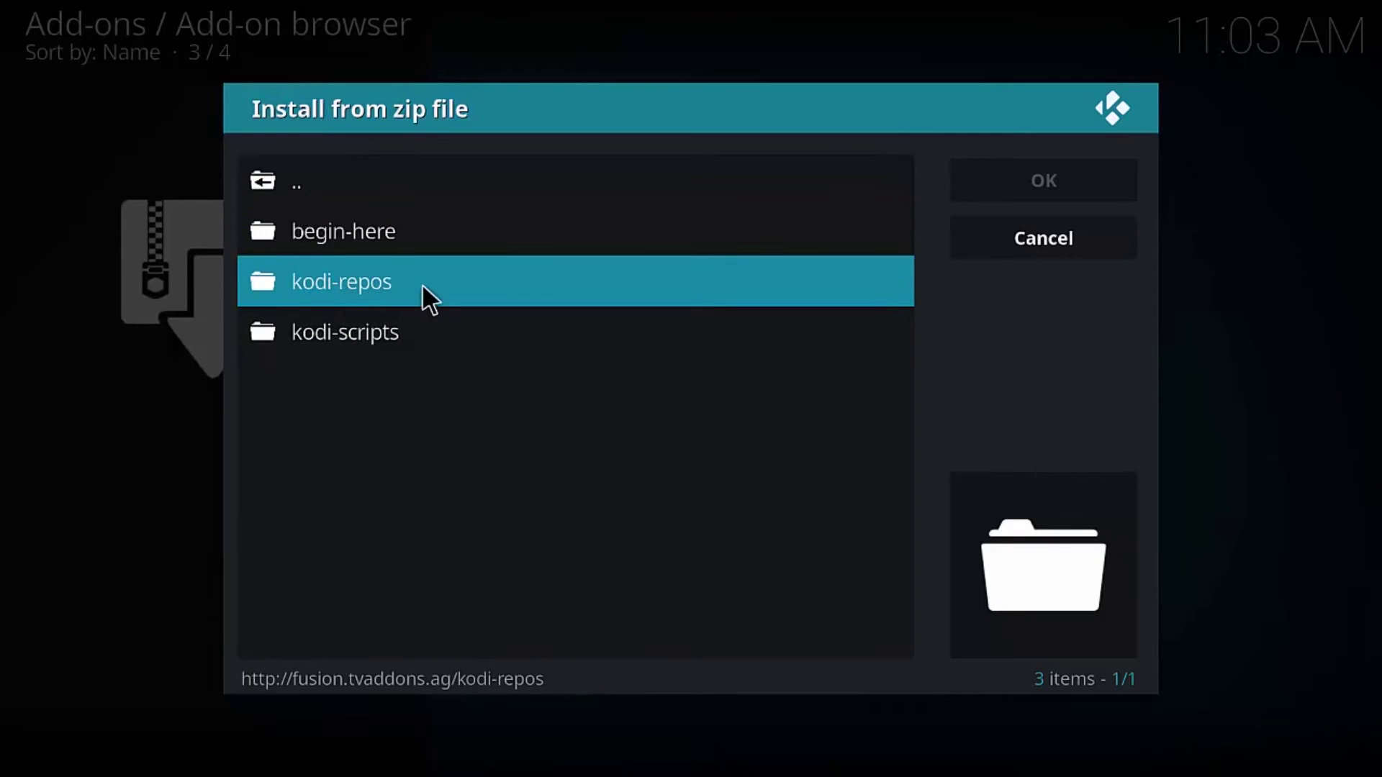
left_click(330, 282)
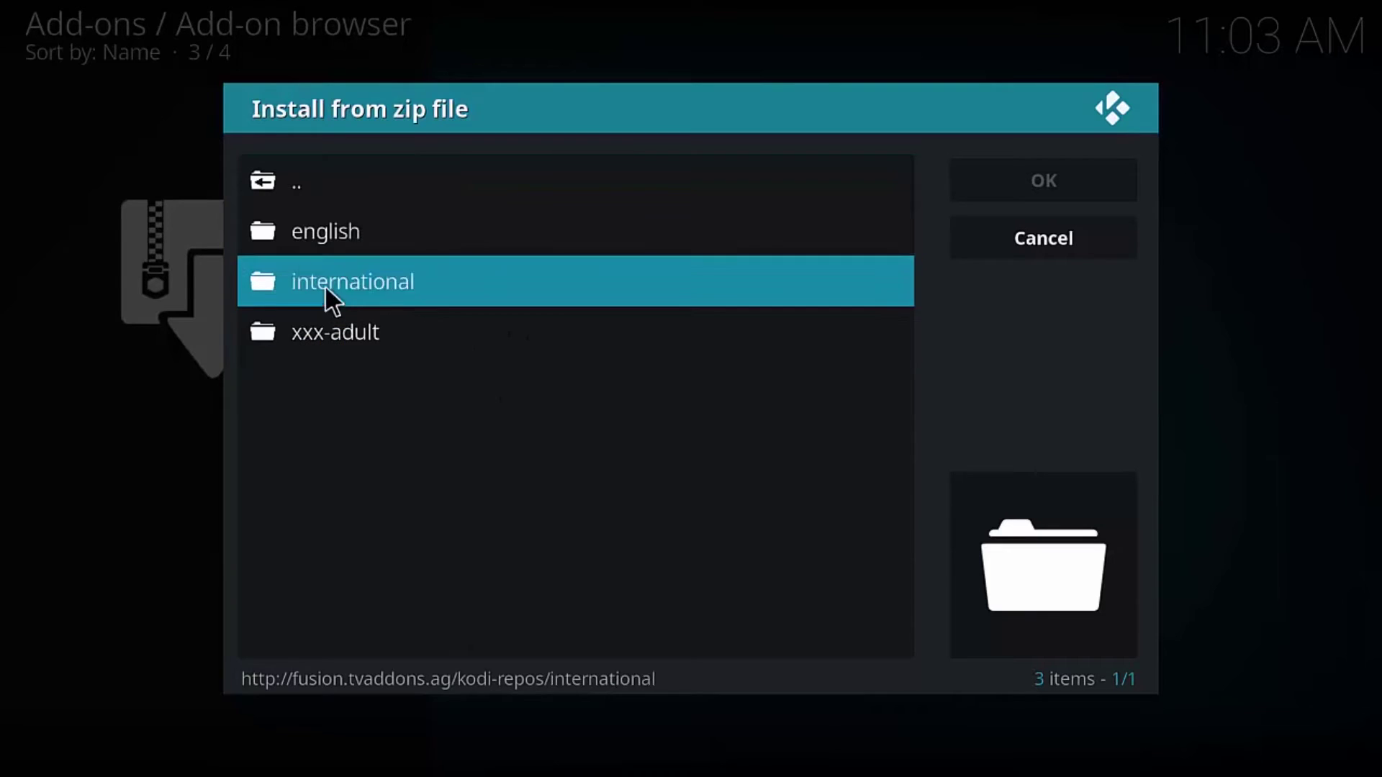
left_click(342, 241)
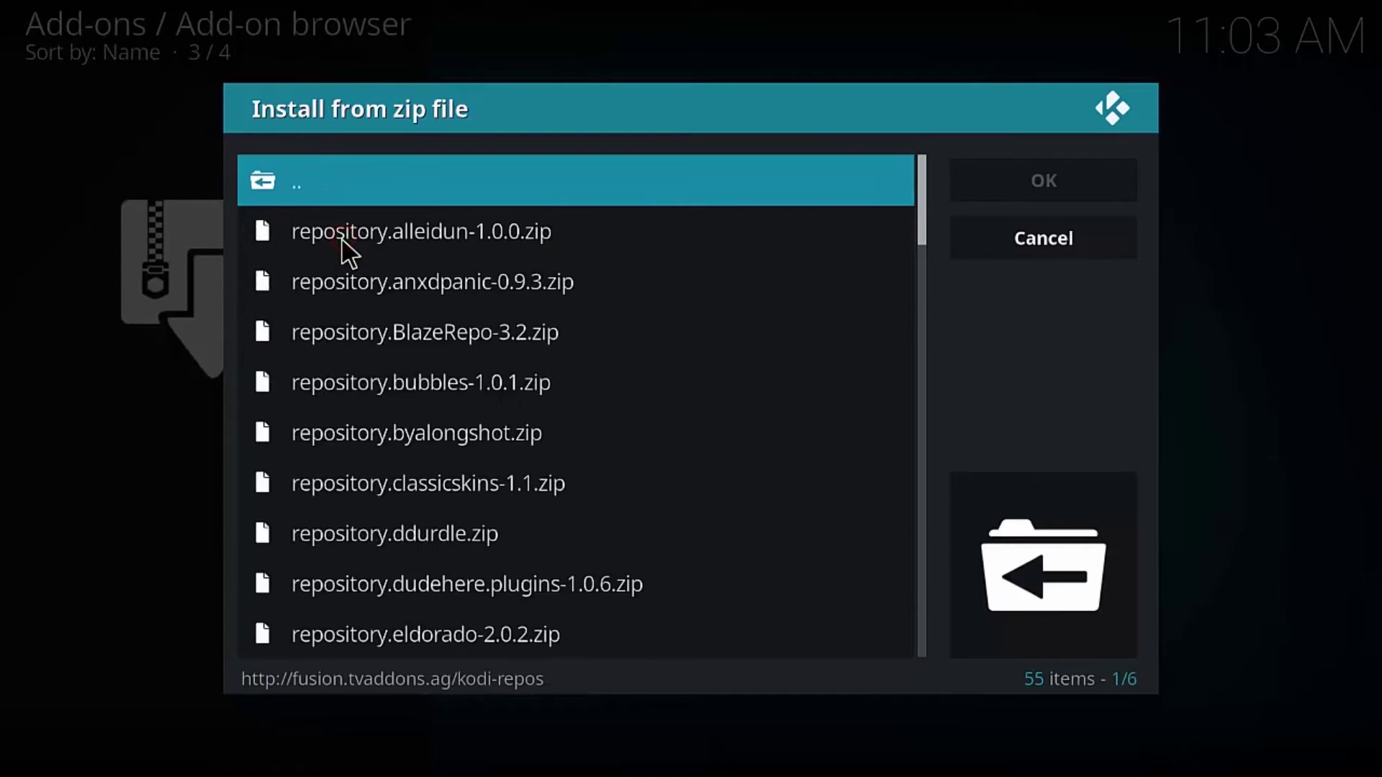
scroll(522, 412, "down", 15)
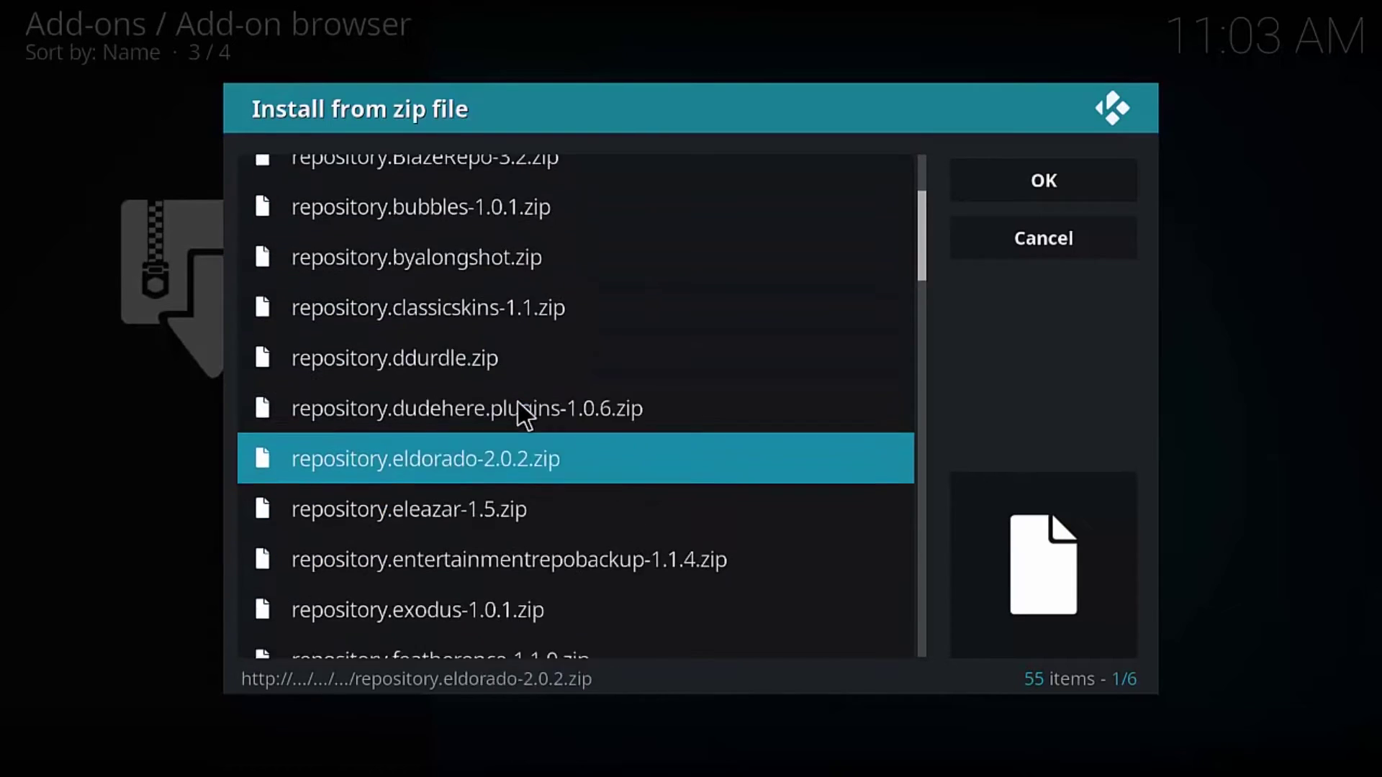
scroll(516, 403, "down", 19)
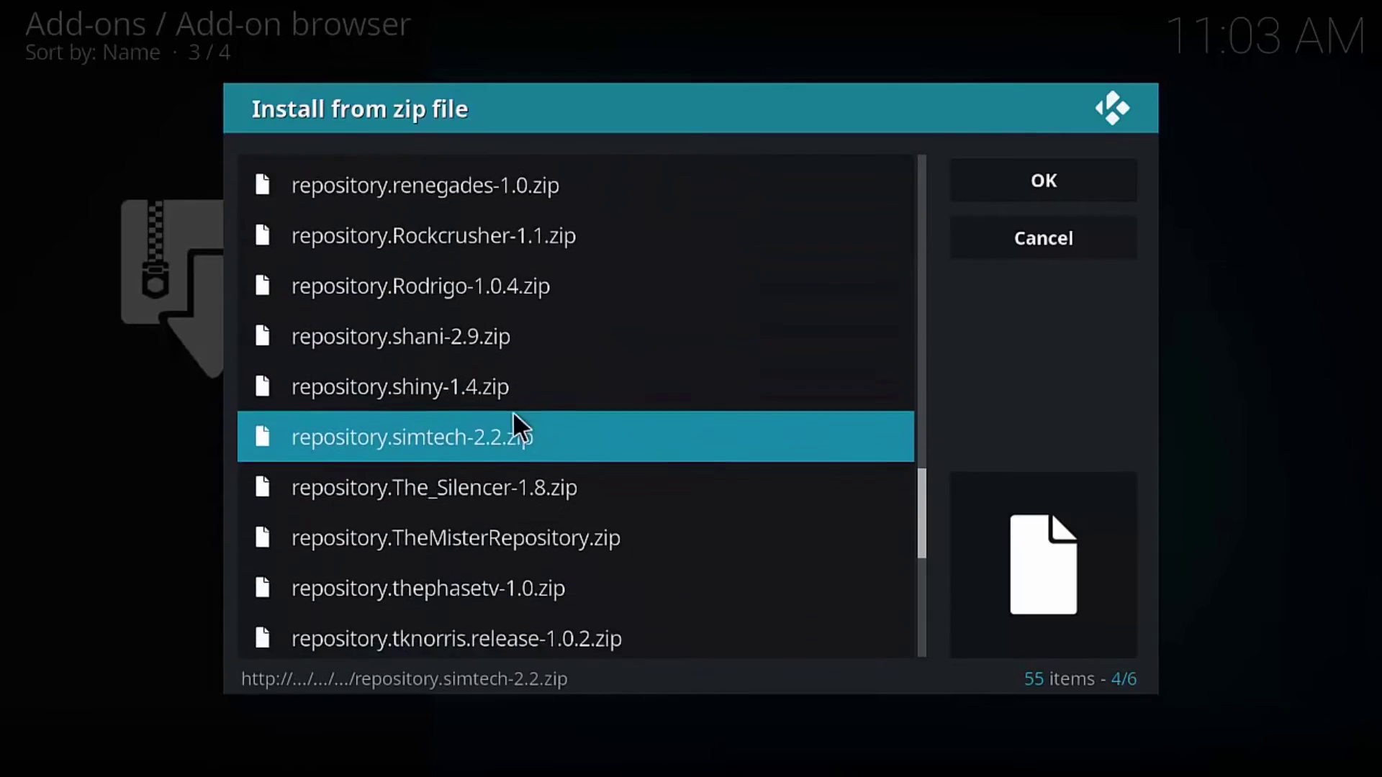
scroll(510, 425, "up", 13)
scroll(508, 432, "up", 20)
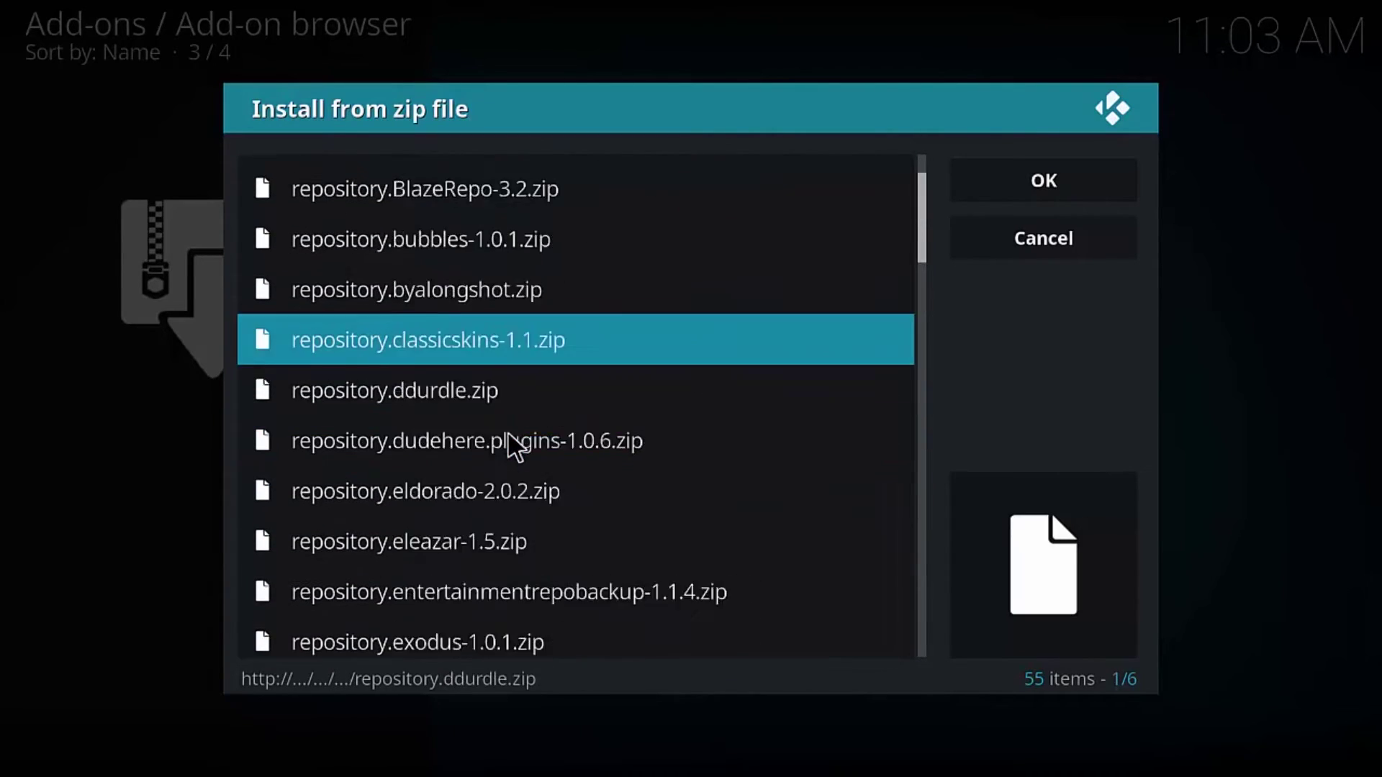
scroll(507, 429, "down", 8)
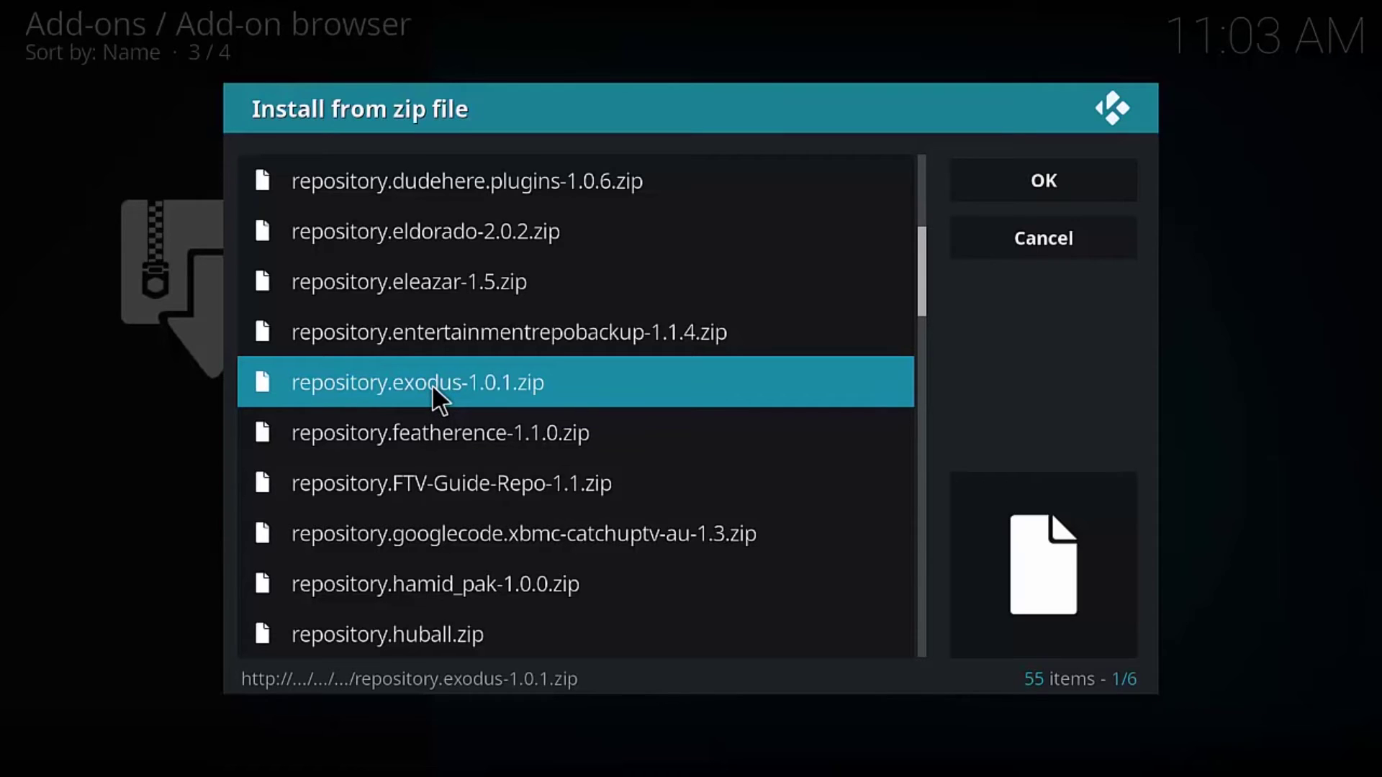
left_click(432, 383)
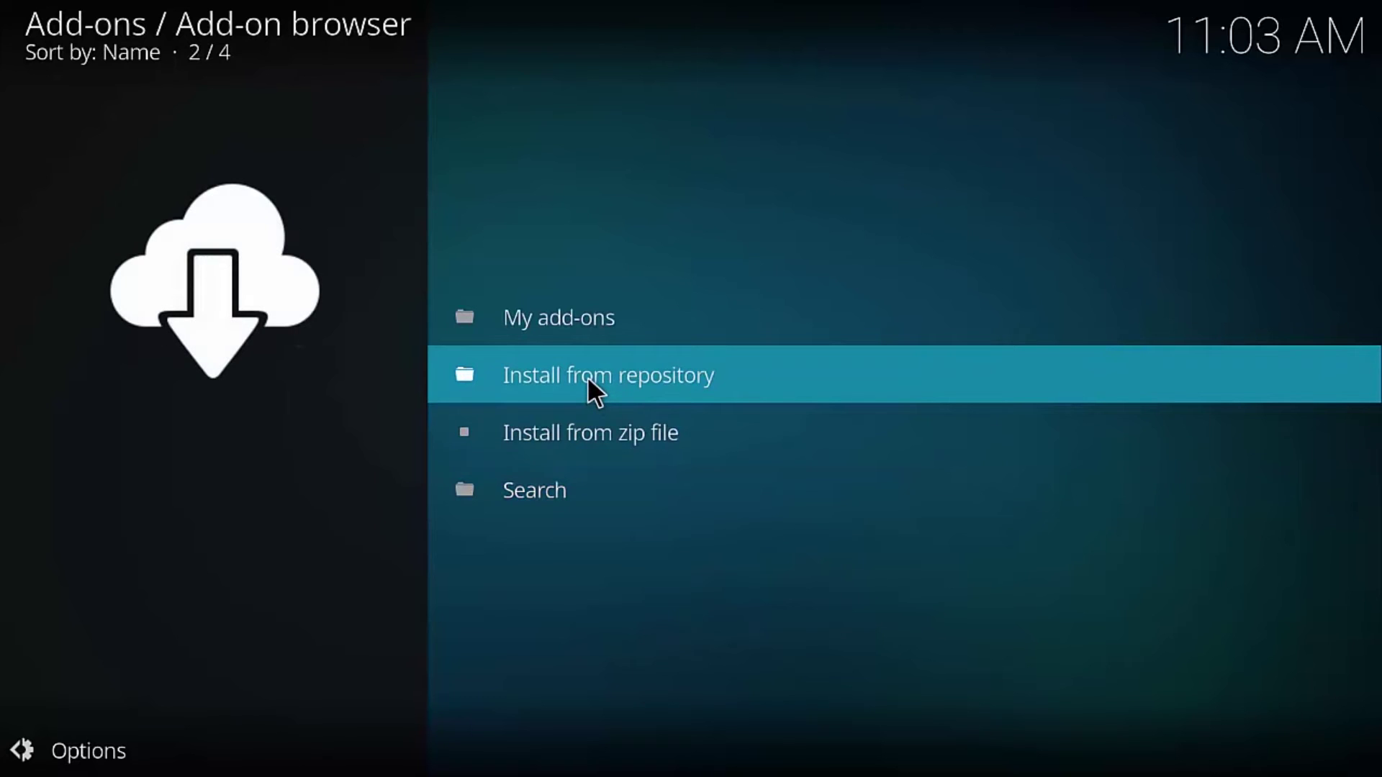
Step: Install the Exodus video add-on from the Exodus repository
left_click(587, 376)
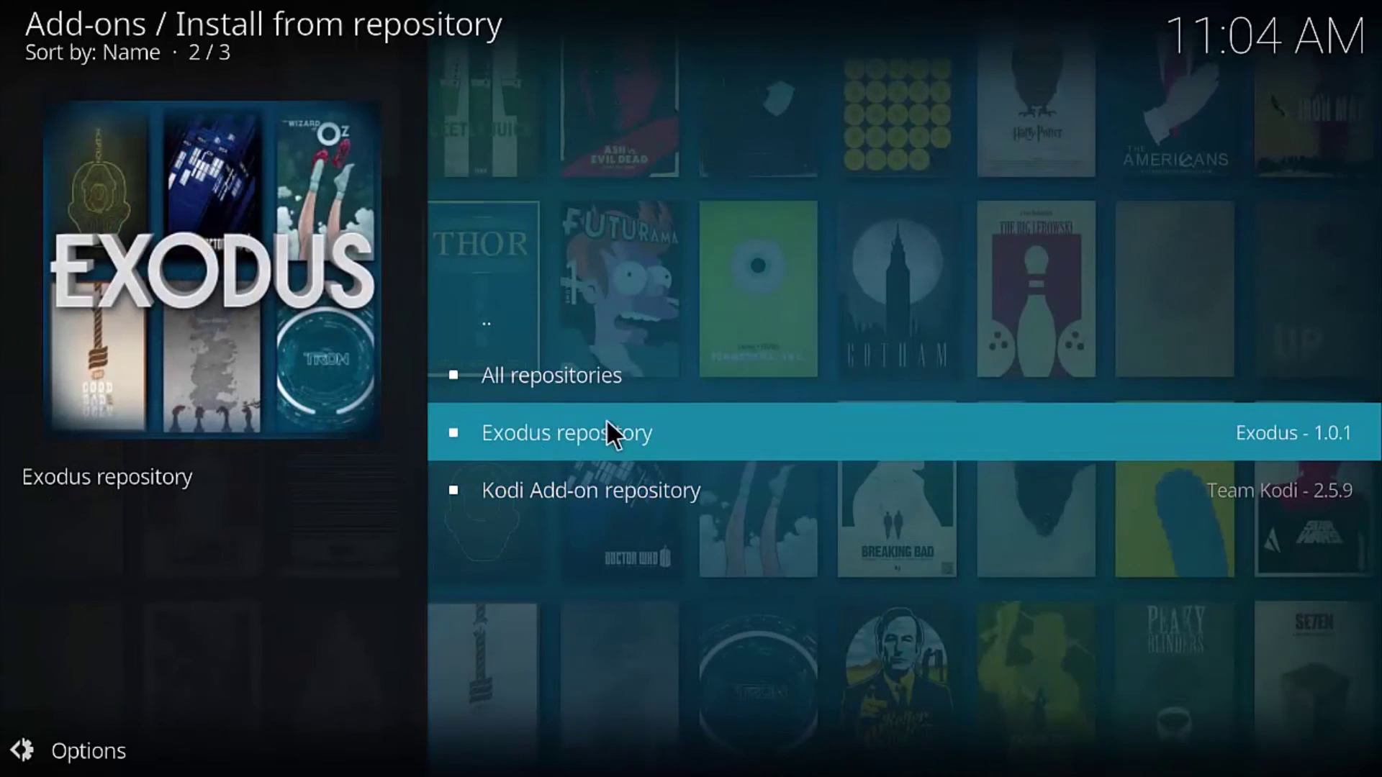
left_click(568, 430)
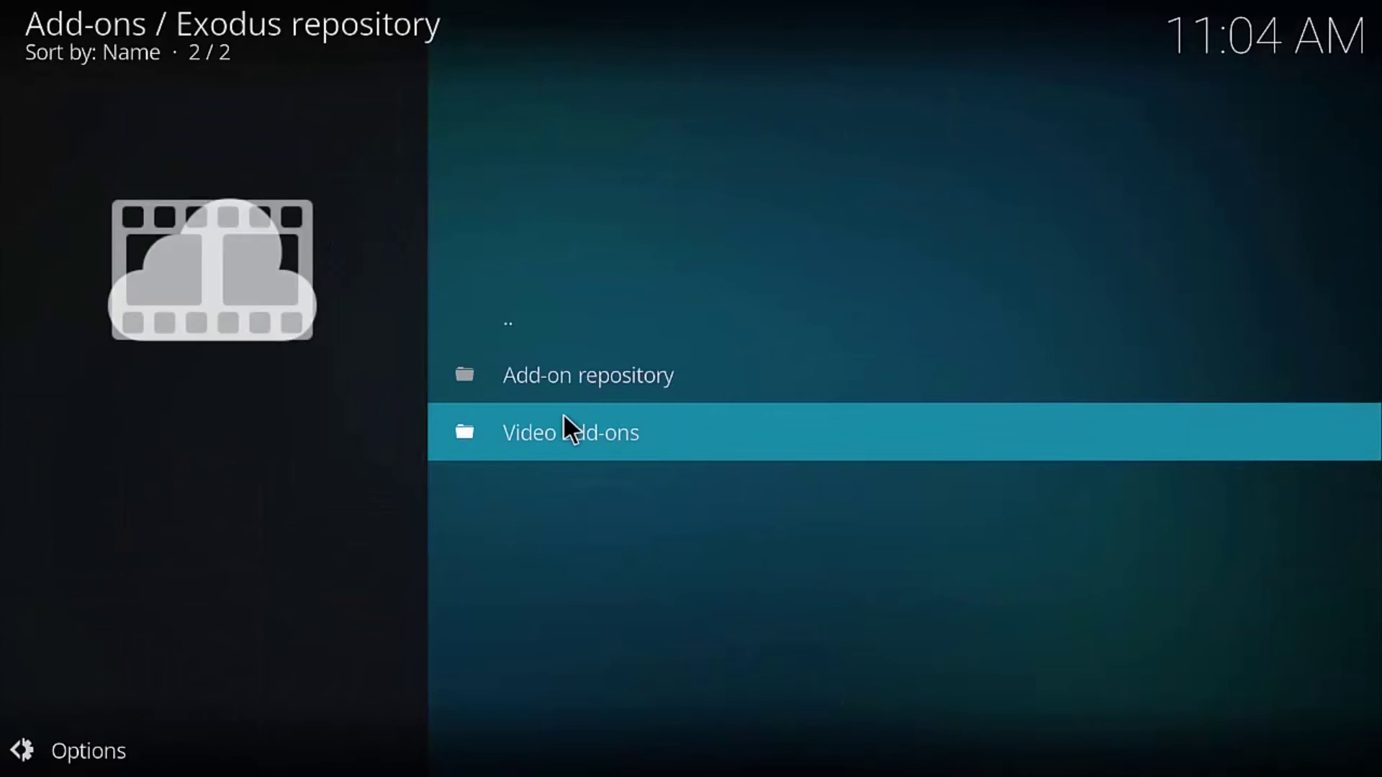
left_click(559, 433)
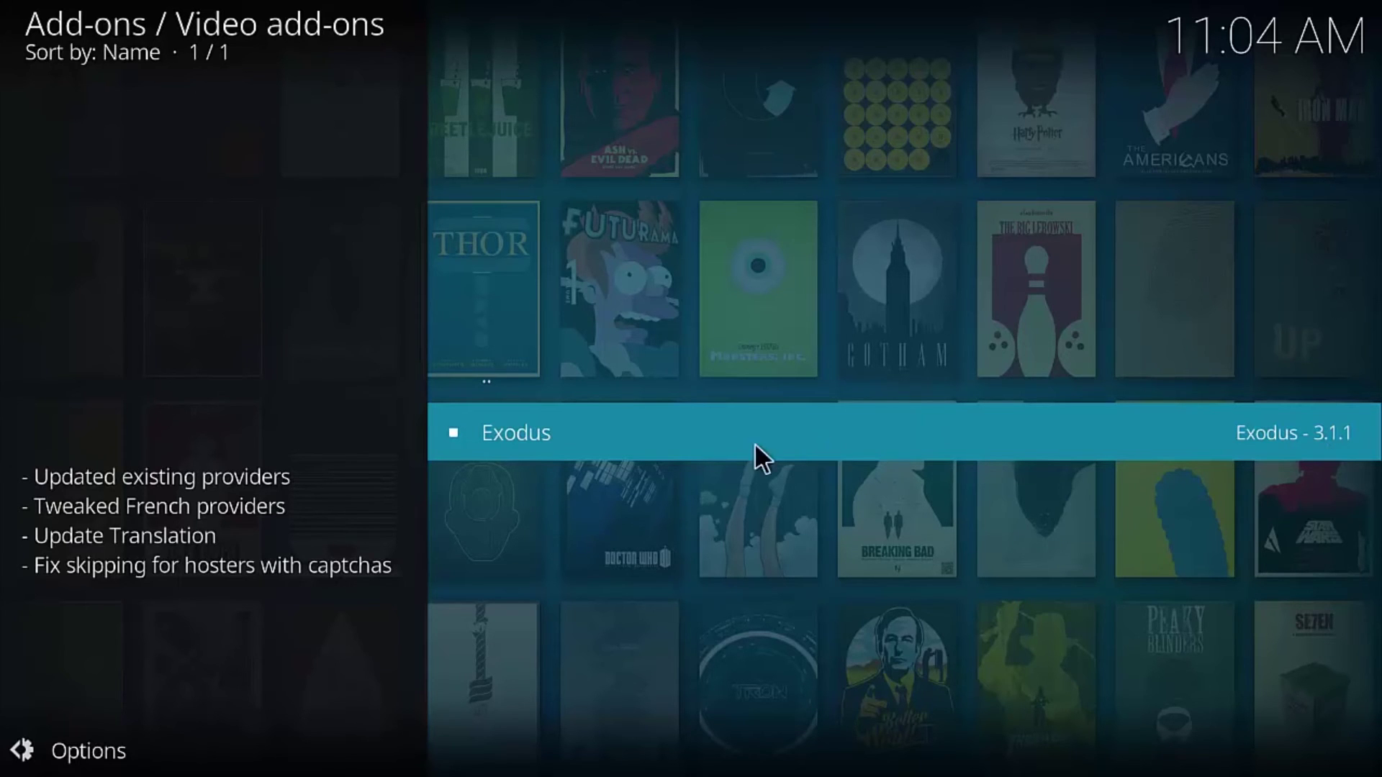
left_click(631, 439)
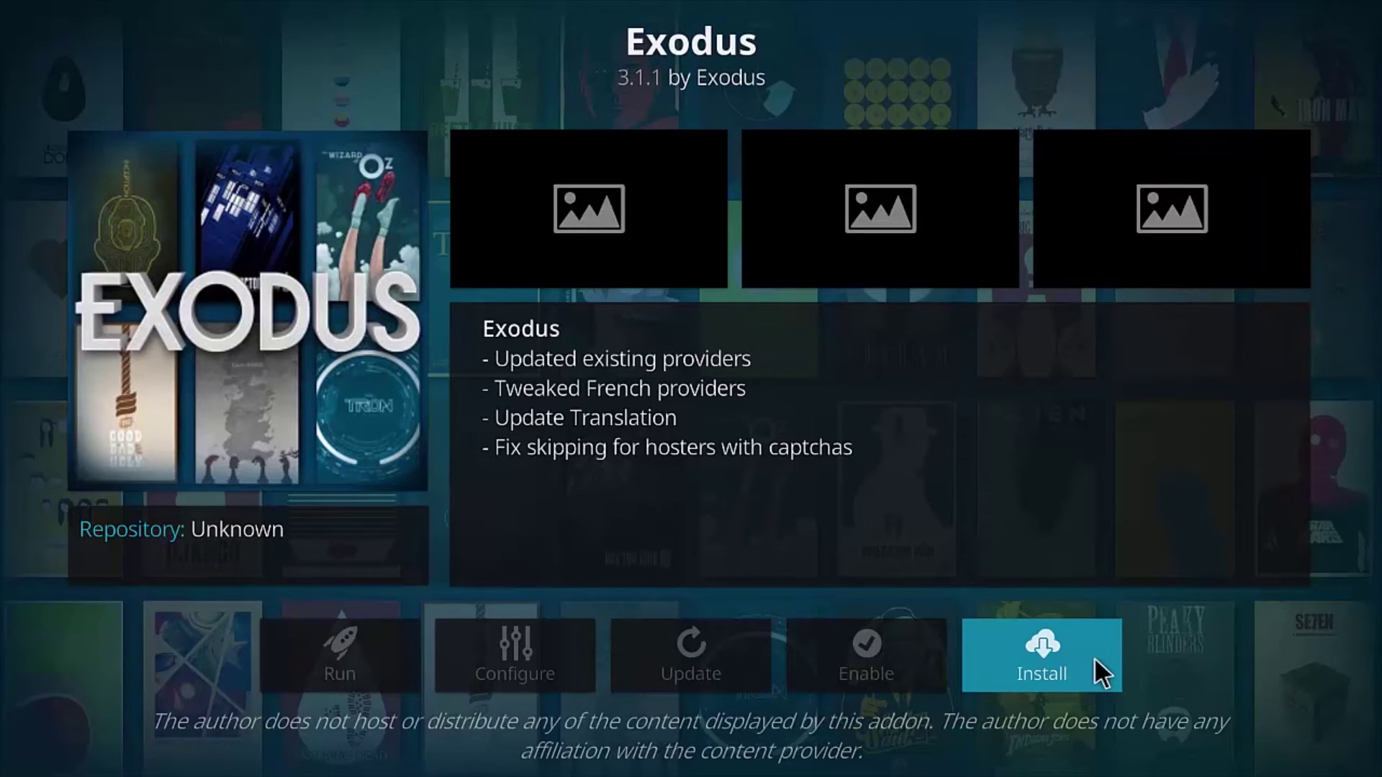
left_click(1056, 664)
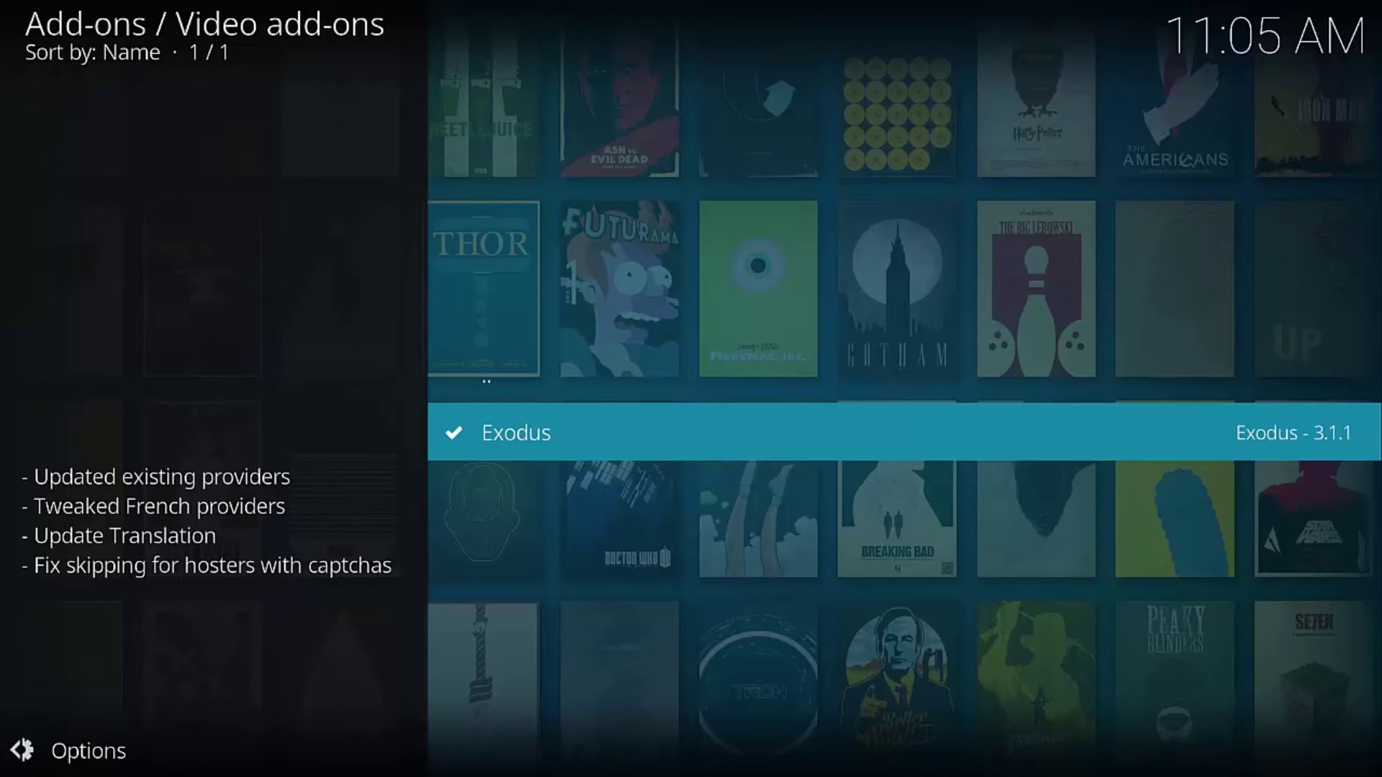
Step: Return to the home screen and launch the Exodus add-on from the Add-ons section
key("BackSpace")
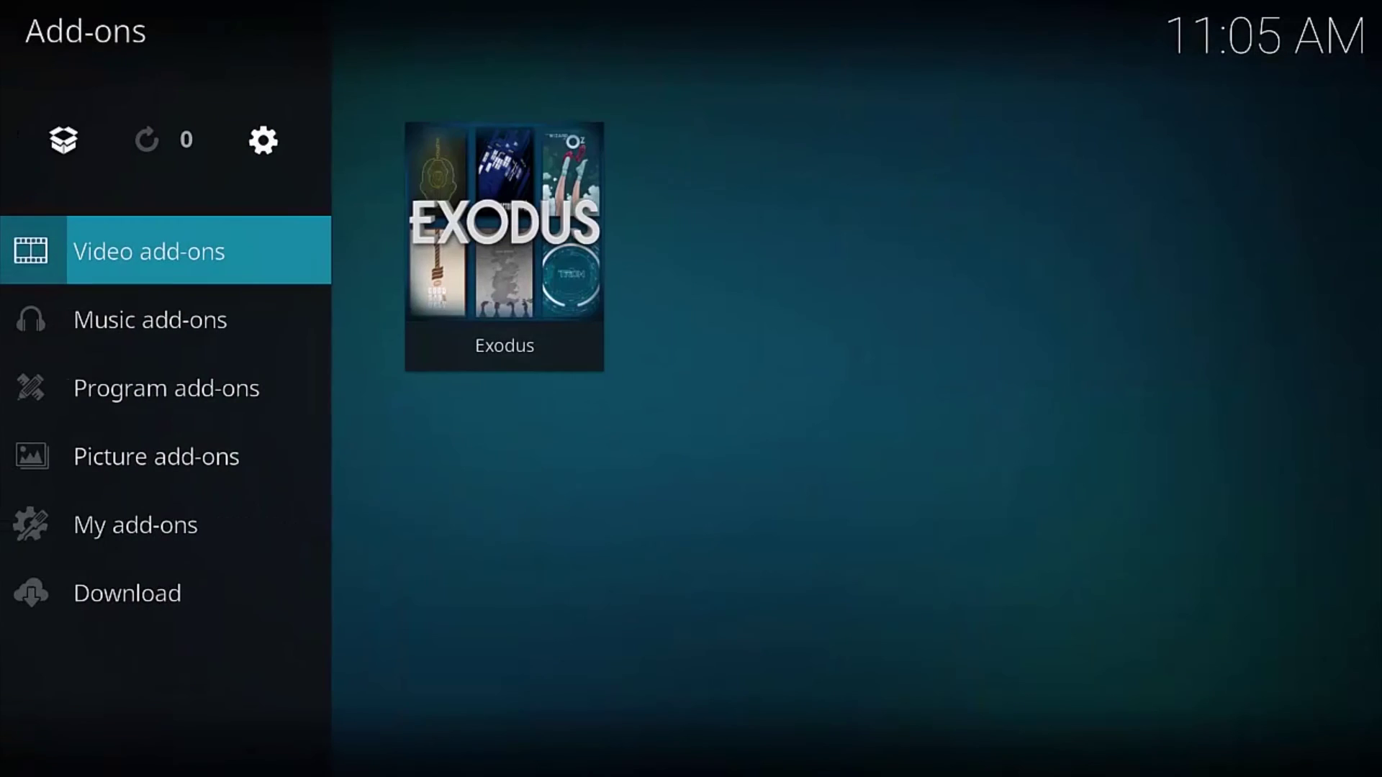
key("BackSpace")
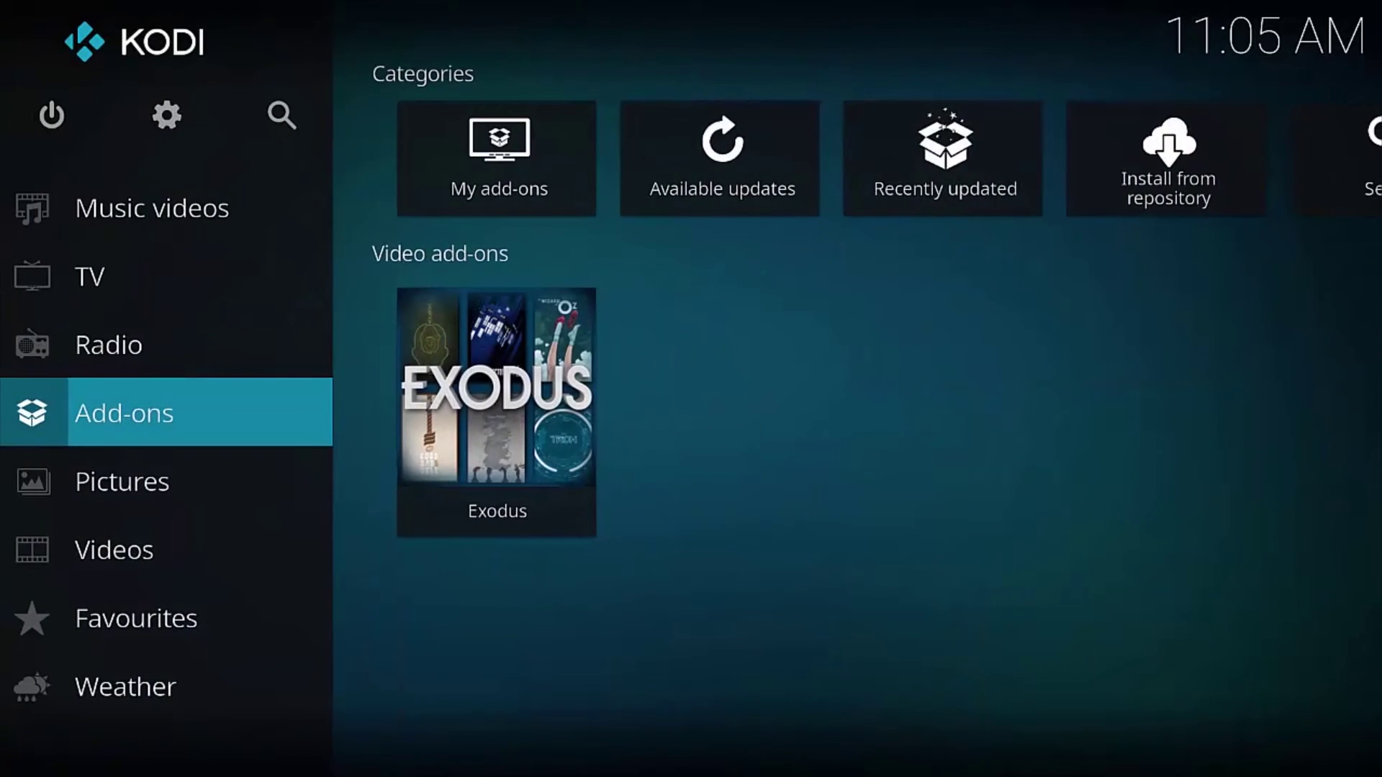
key("Right")
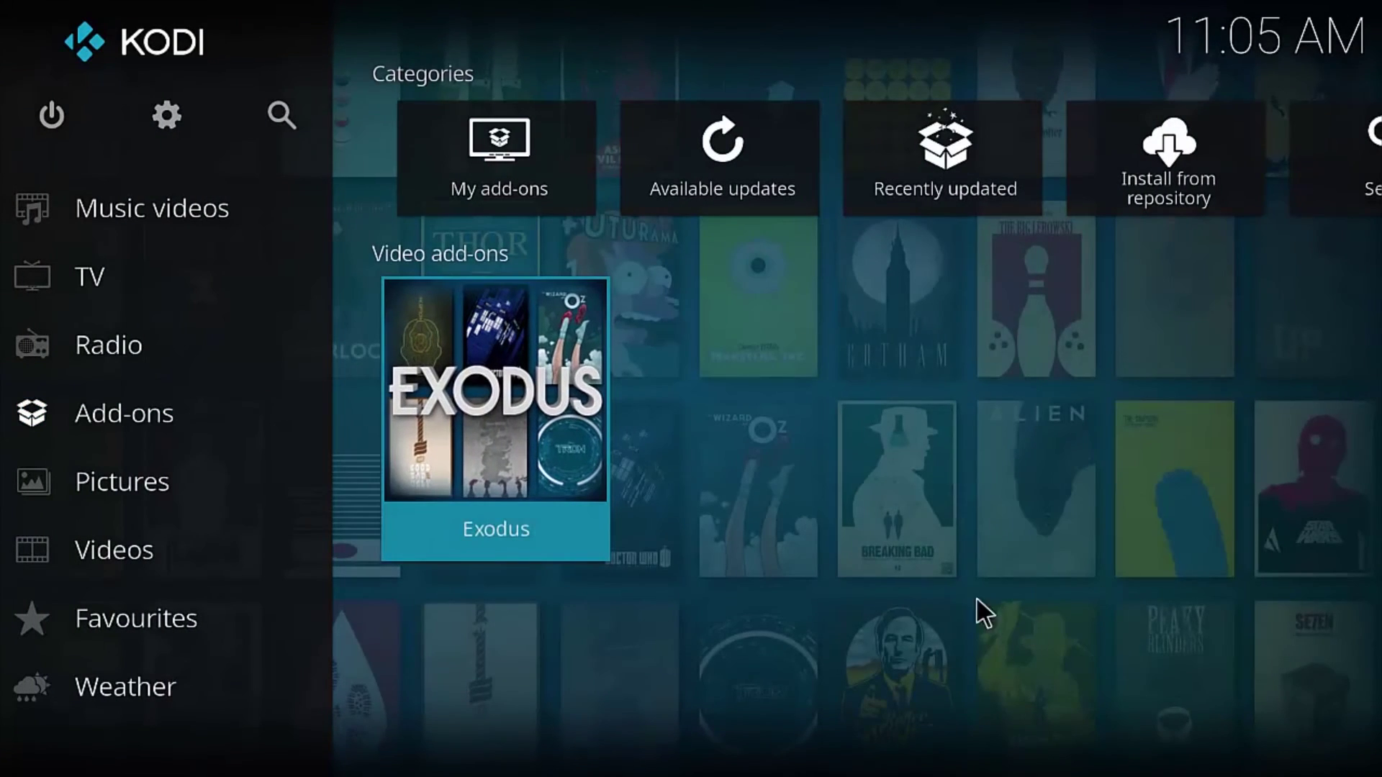
scroll(58, 326, "up", 3)
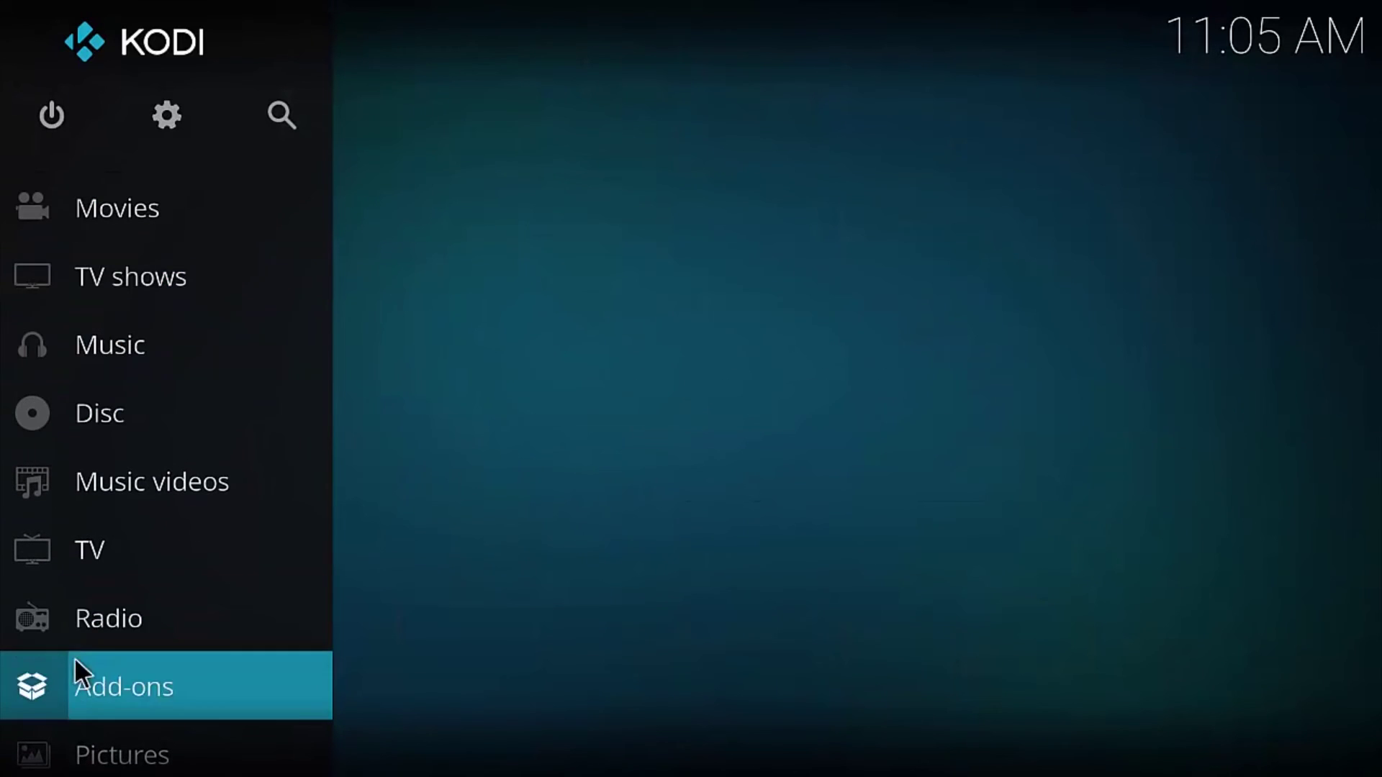
mouse_move(118, 715)
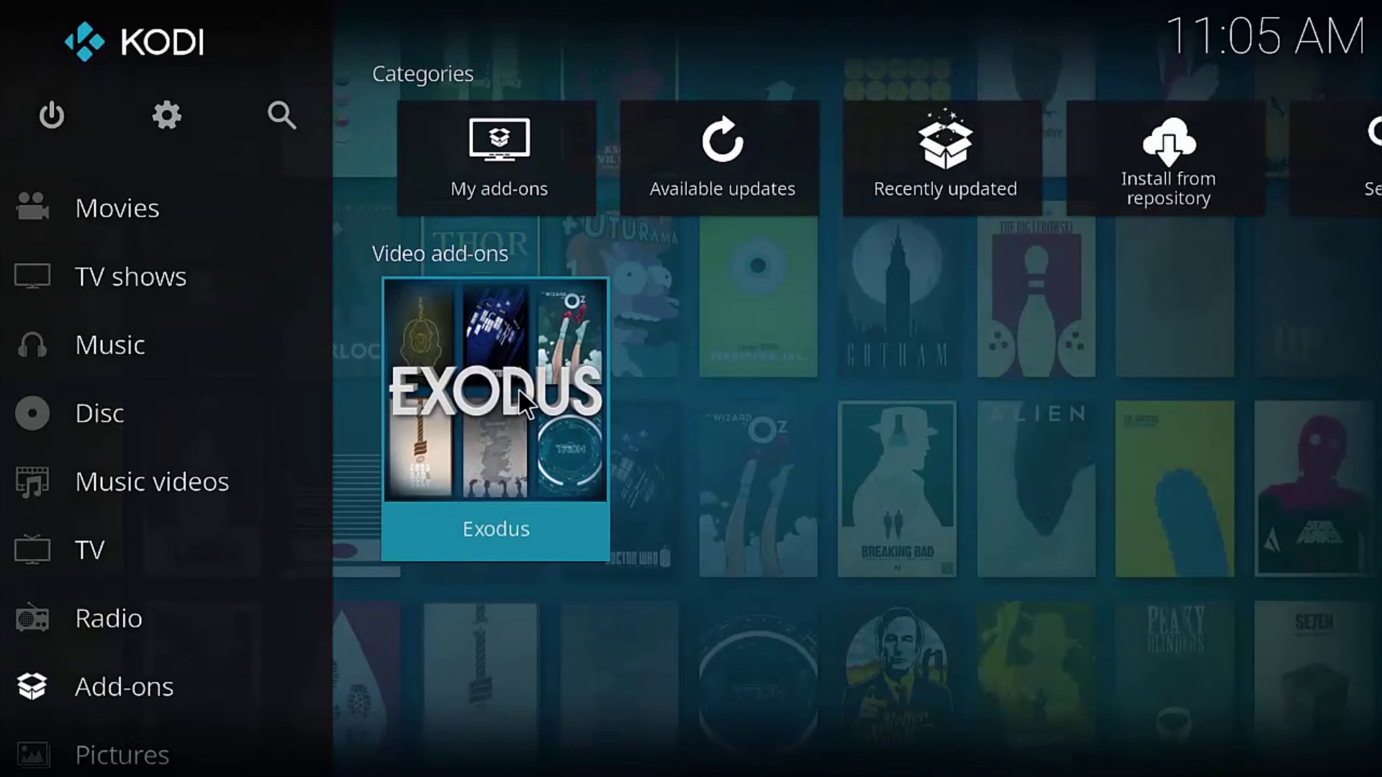
left_click(518, 387)
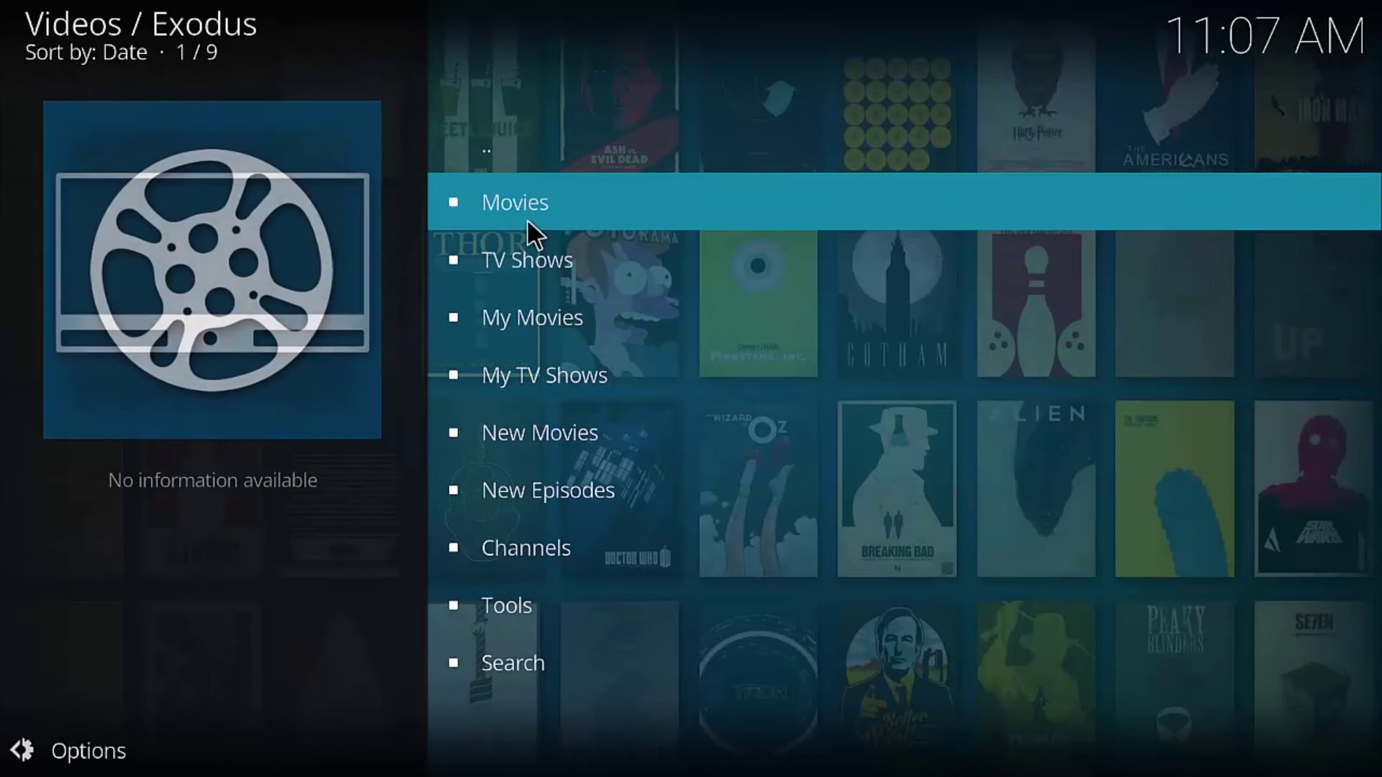
Step: Browse the Exodus movies by year and open the list for 2016
left_click(525, 216)
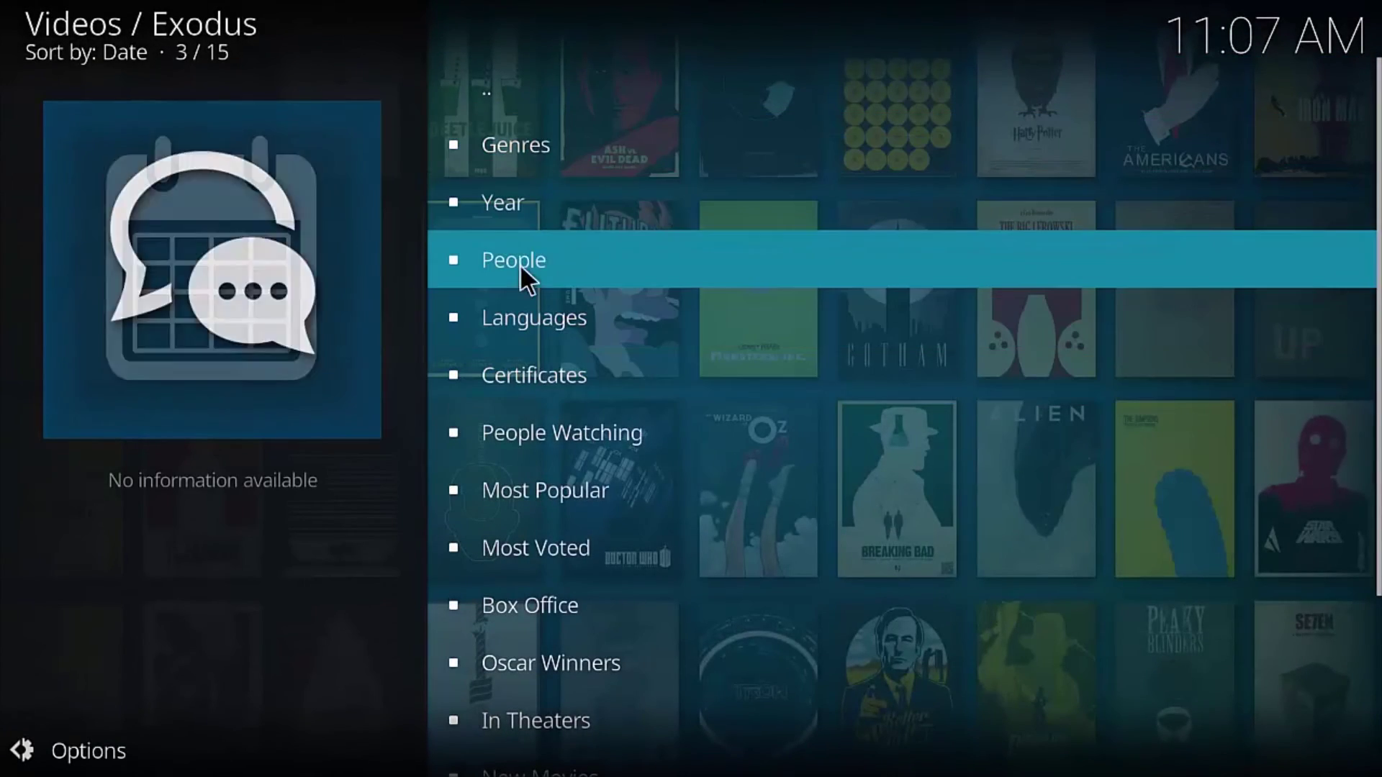
left_click(529, 192)
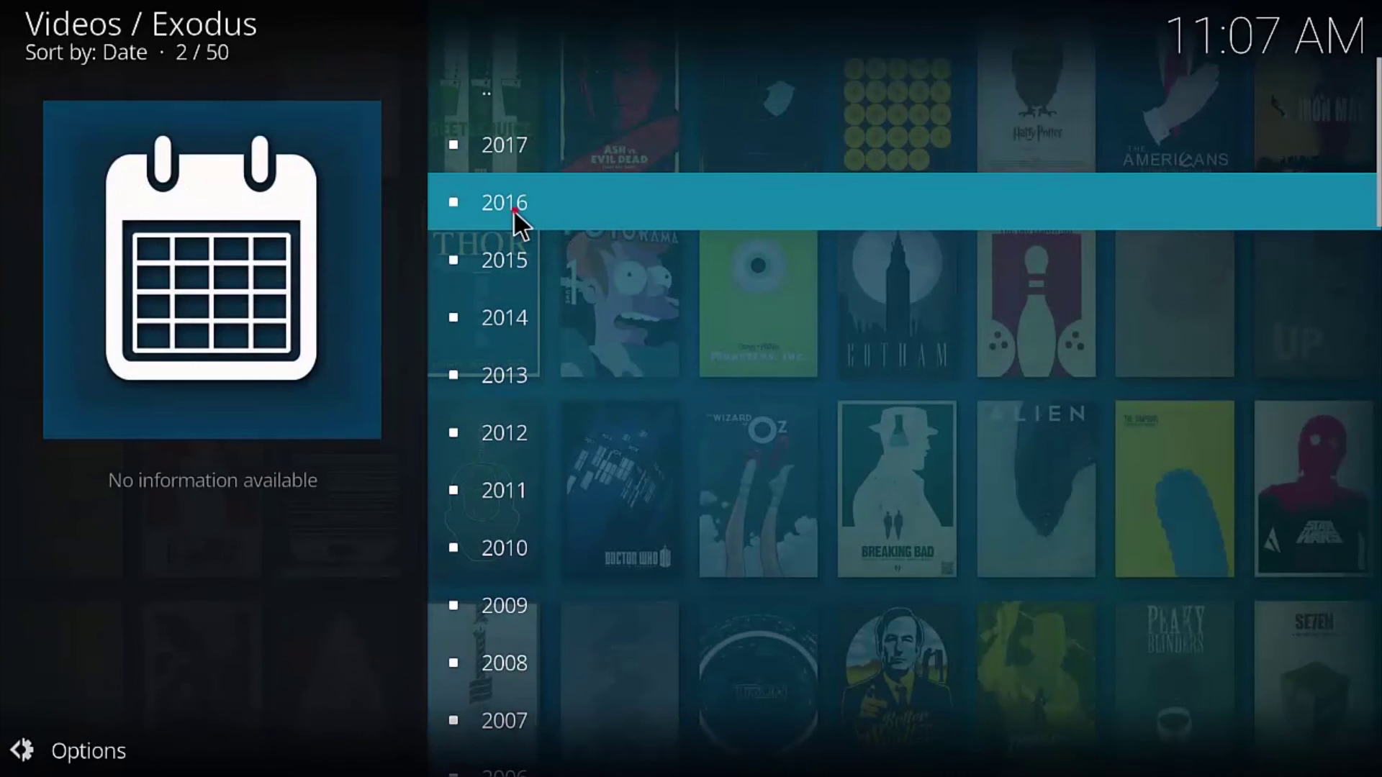
left_click(512, 209)
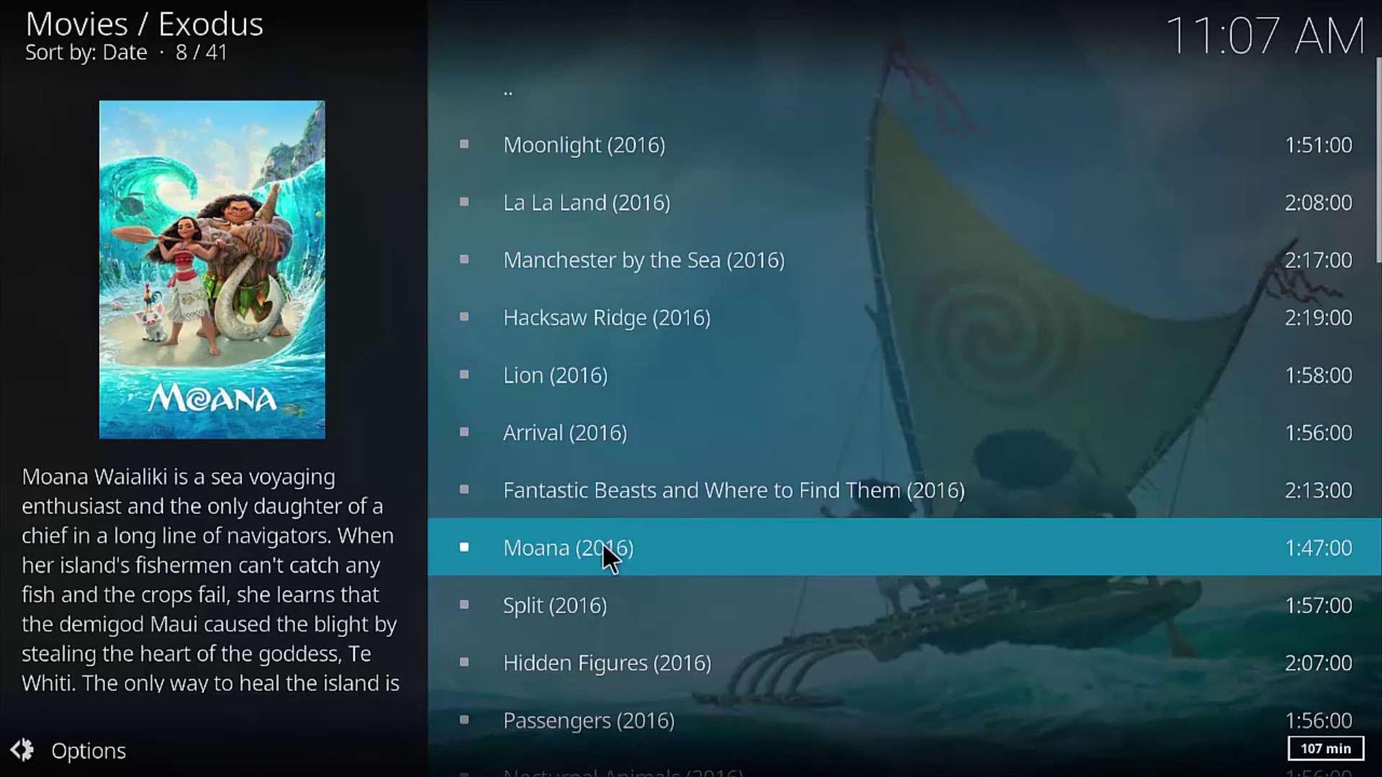
Step: Open Moana (2016) and play its first source, 01 PUTLOCKER GVIDEO 1080P
key("Return")
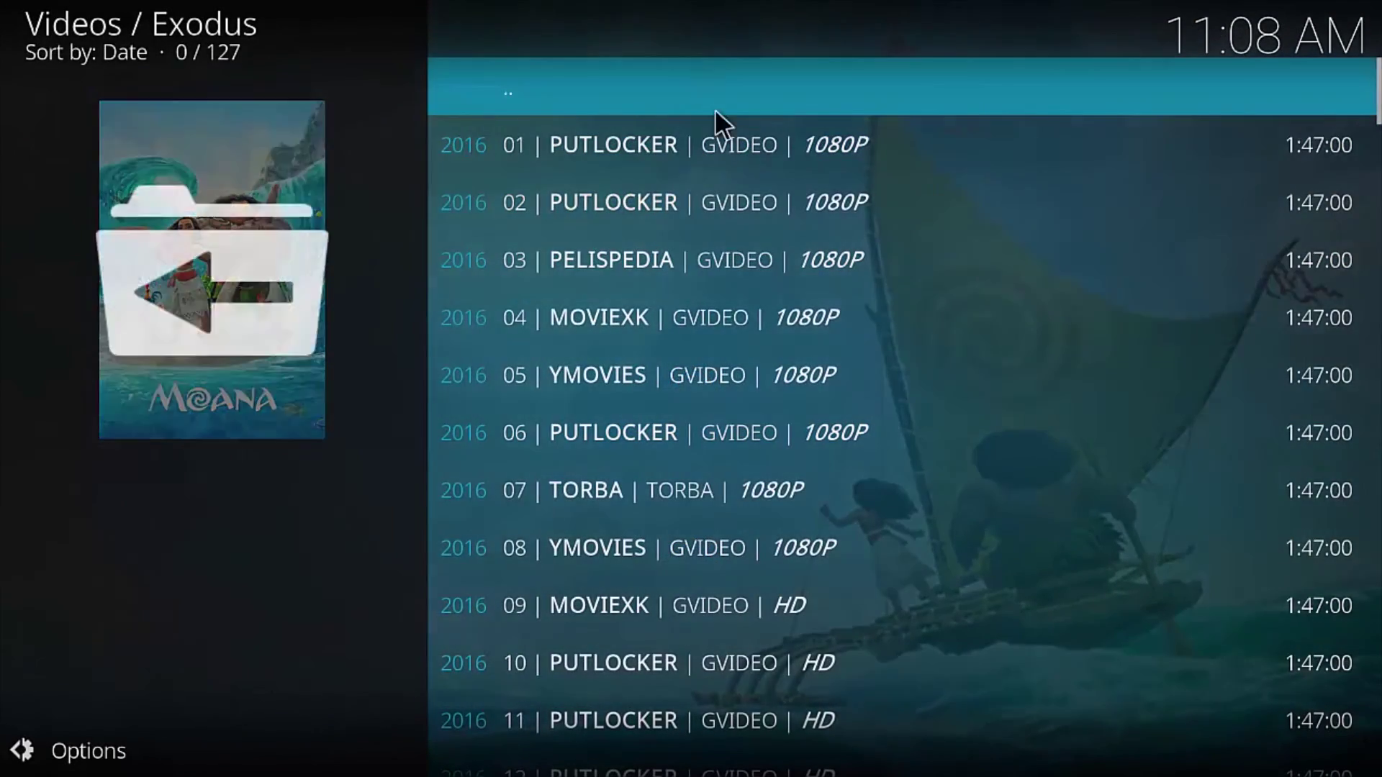
scroll(699, 518, "up", 3)
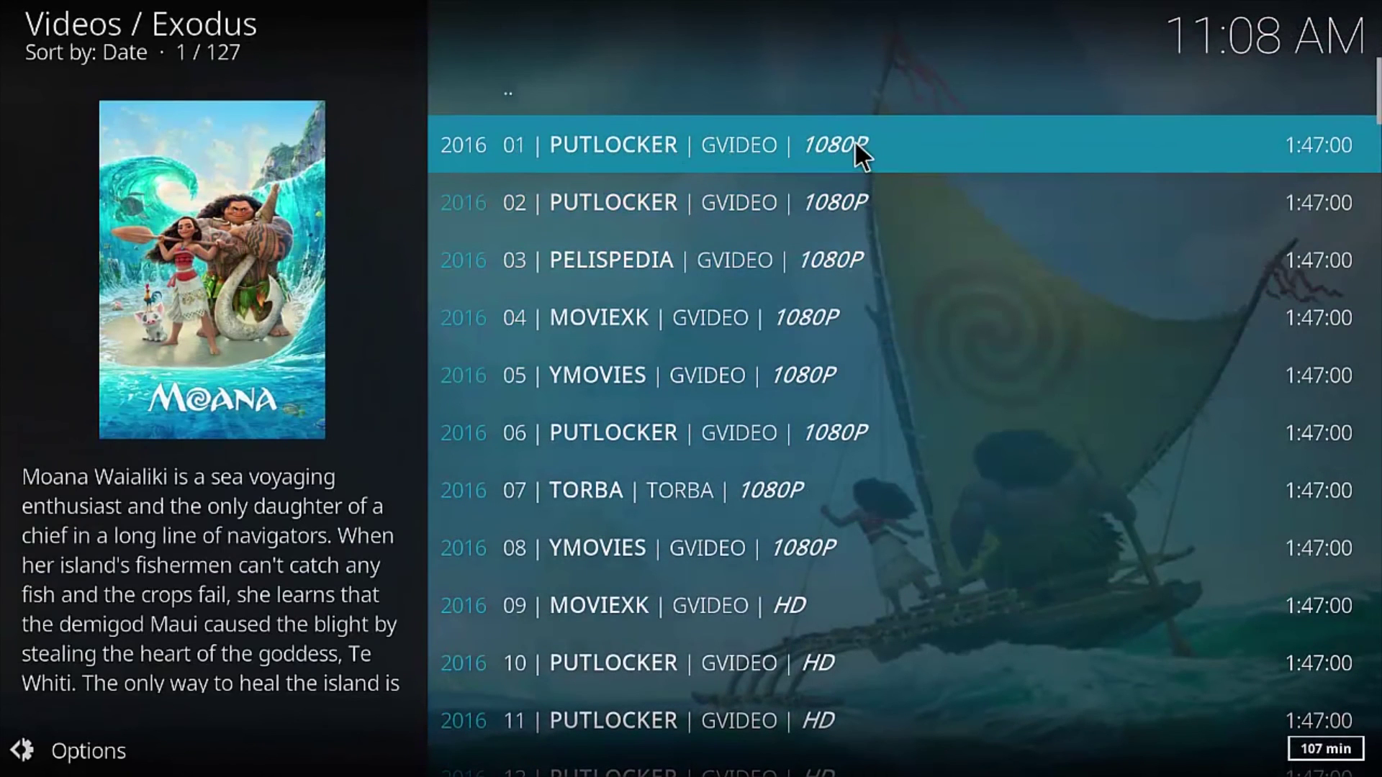
left_click(645, 142)
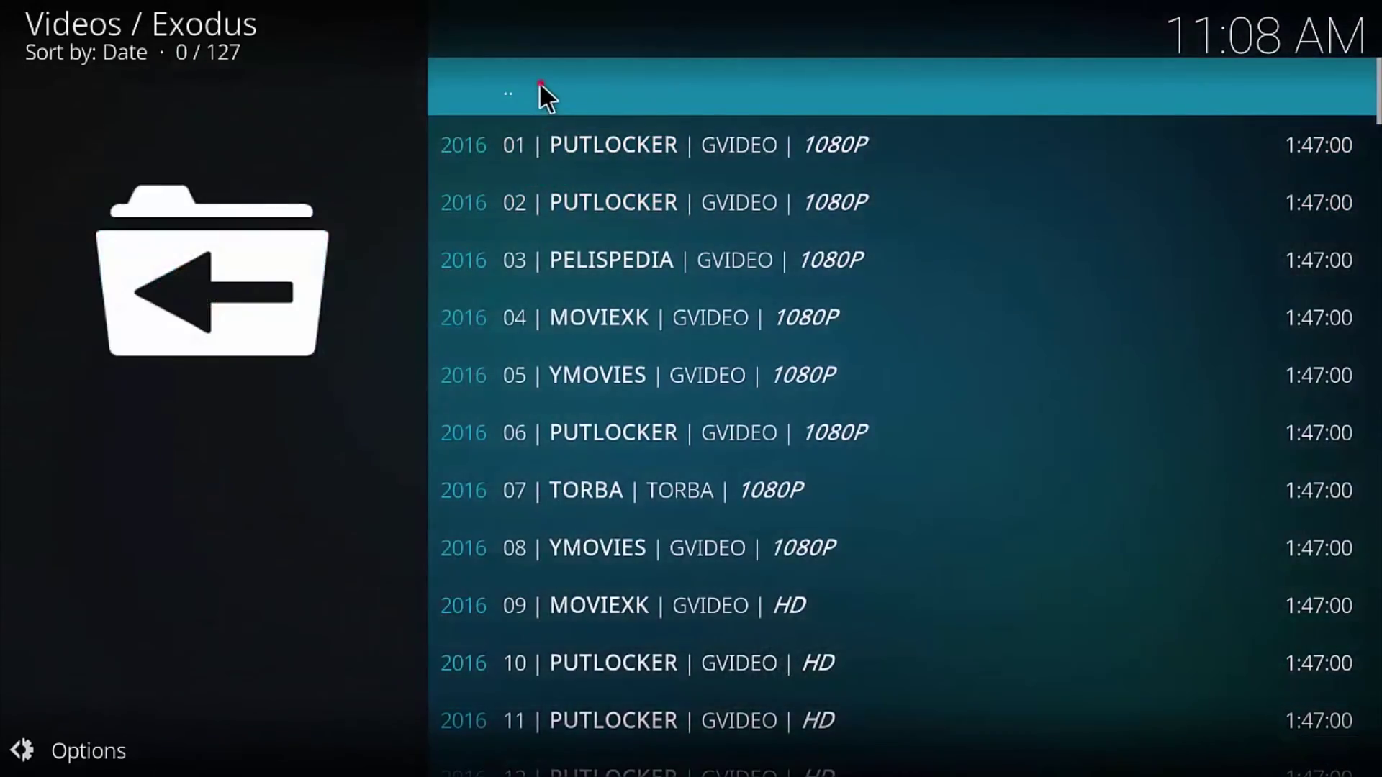
Step: Go back from the Moana source list through the Exodus folders and return to the home screen
left_click(539, 85)
scroll(783, 309, "up", 5)
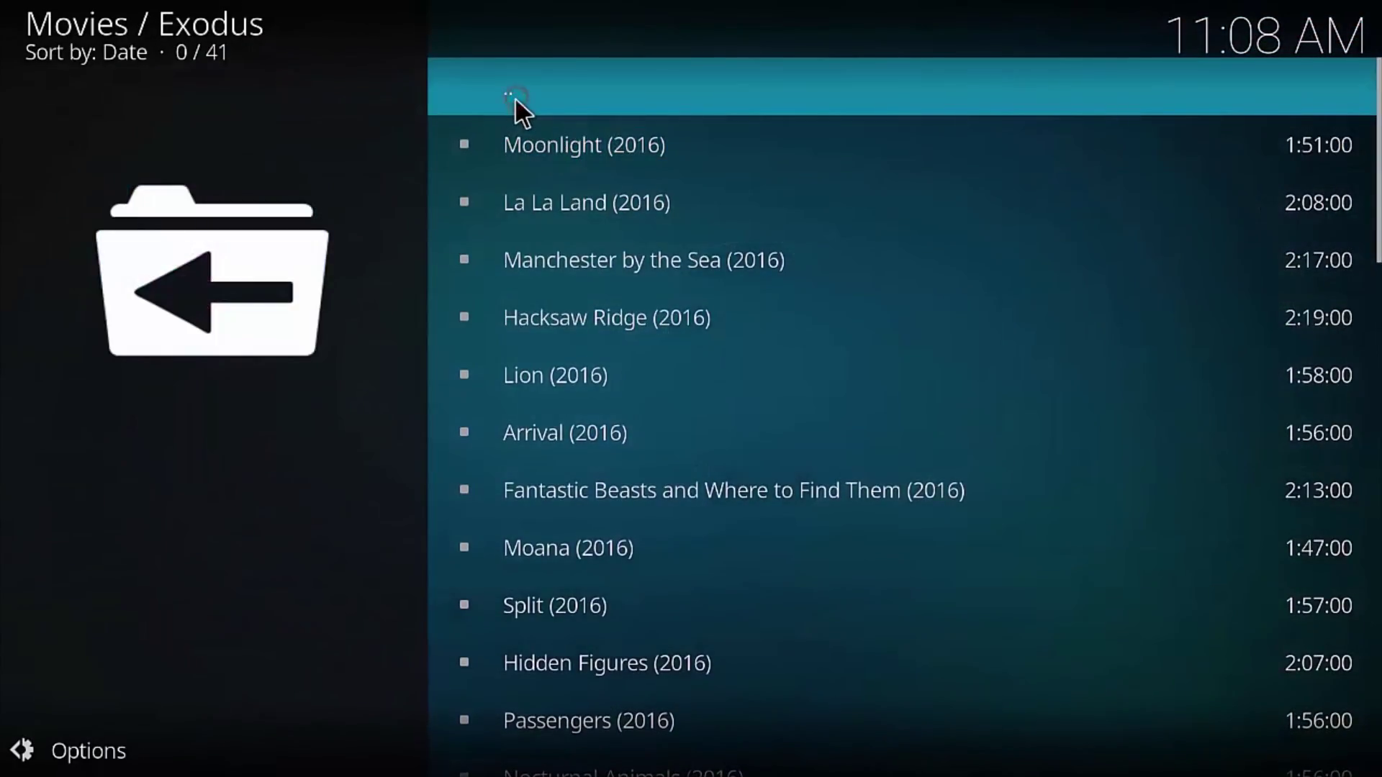
left_click(515, 96)
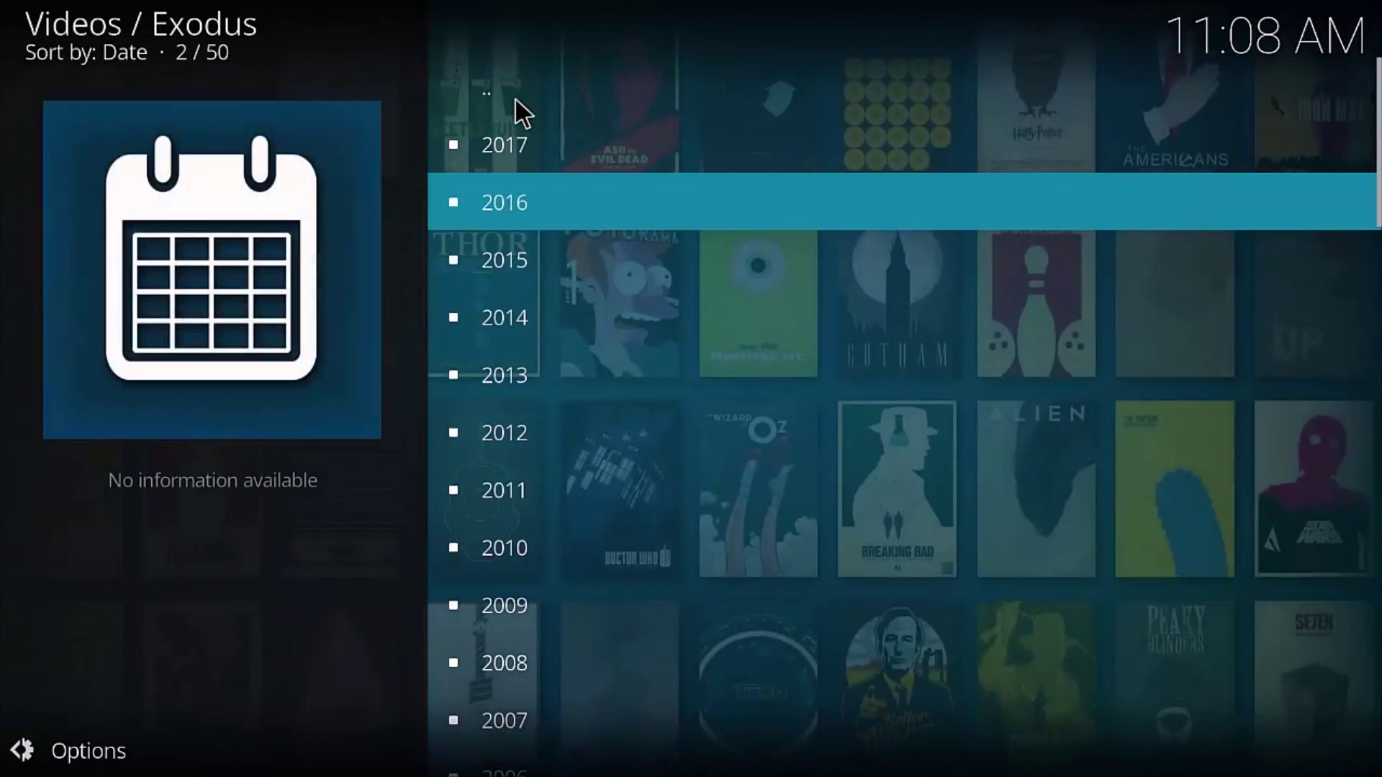
left_click(531, 85)
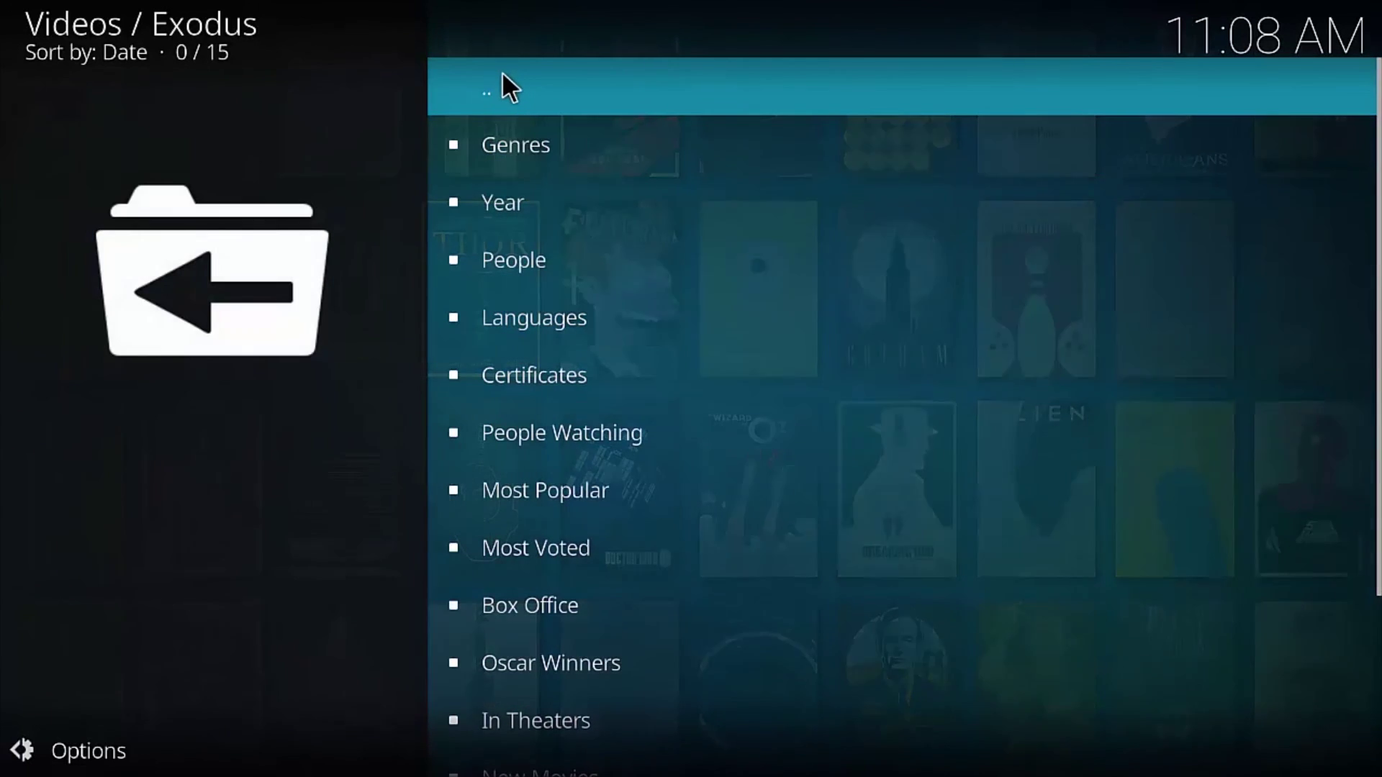
left_click(503, 83)
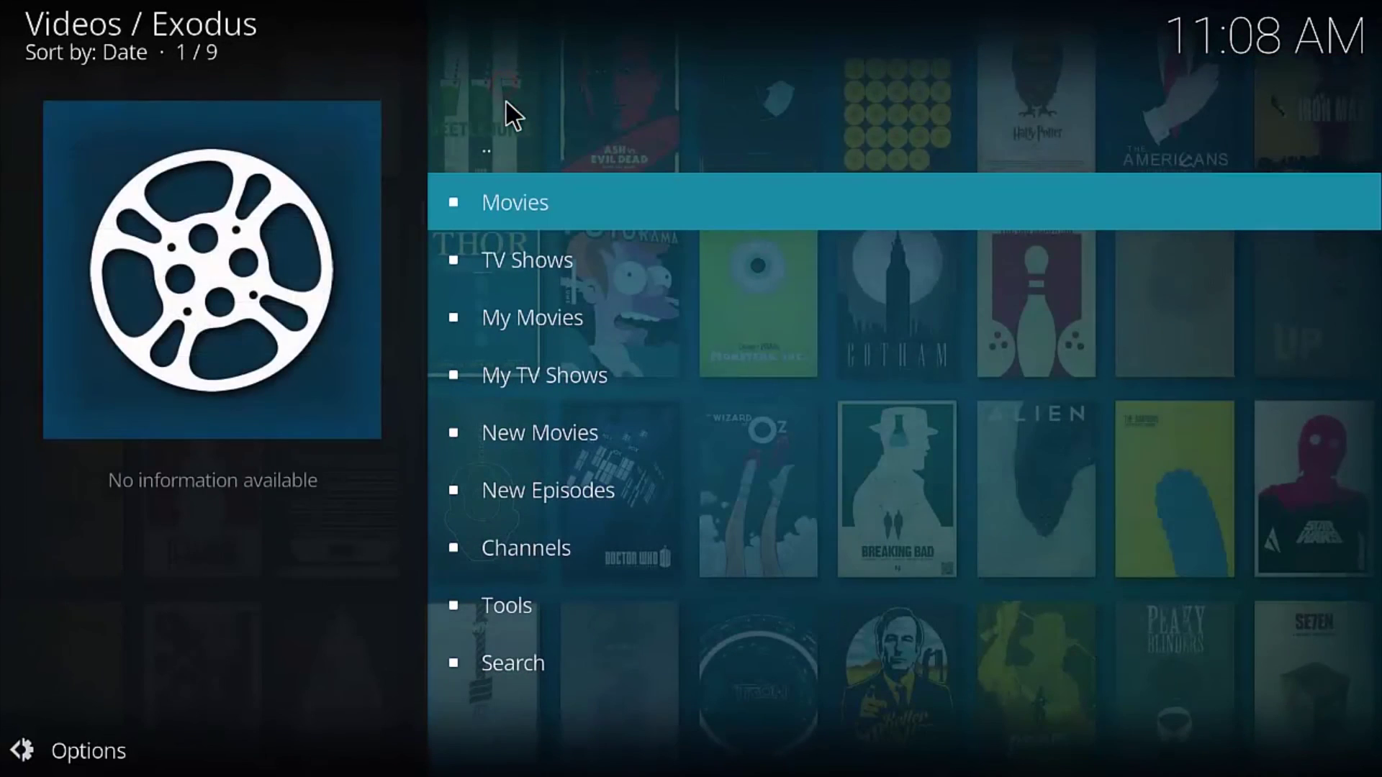
left_click(537, 147)
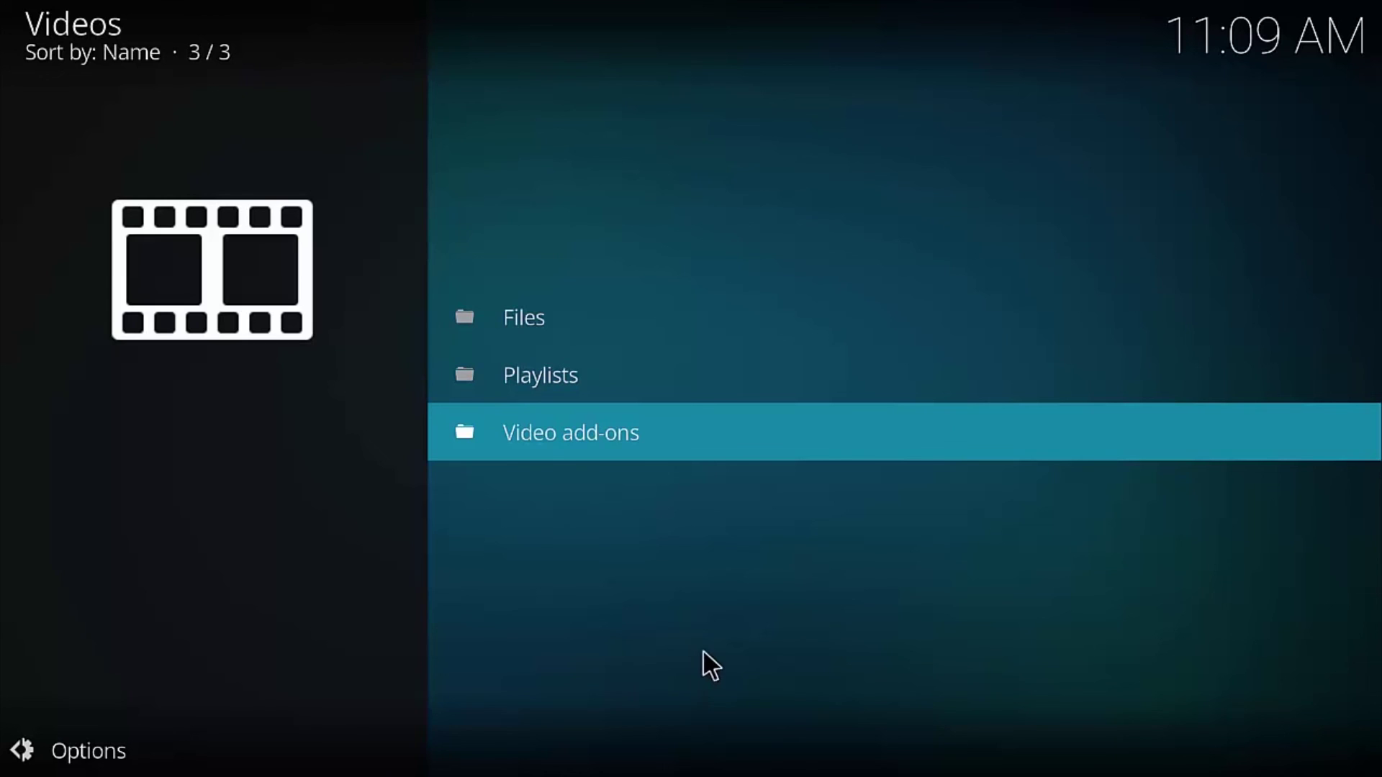
key("Escape")
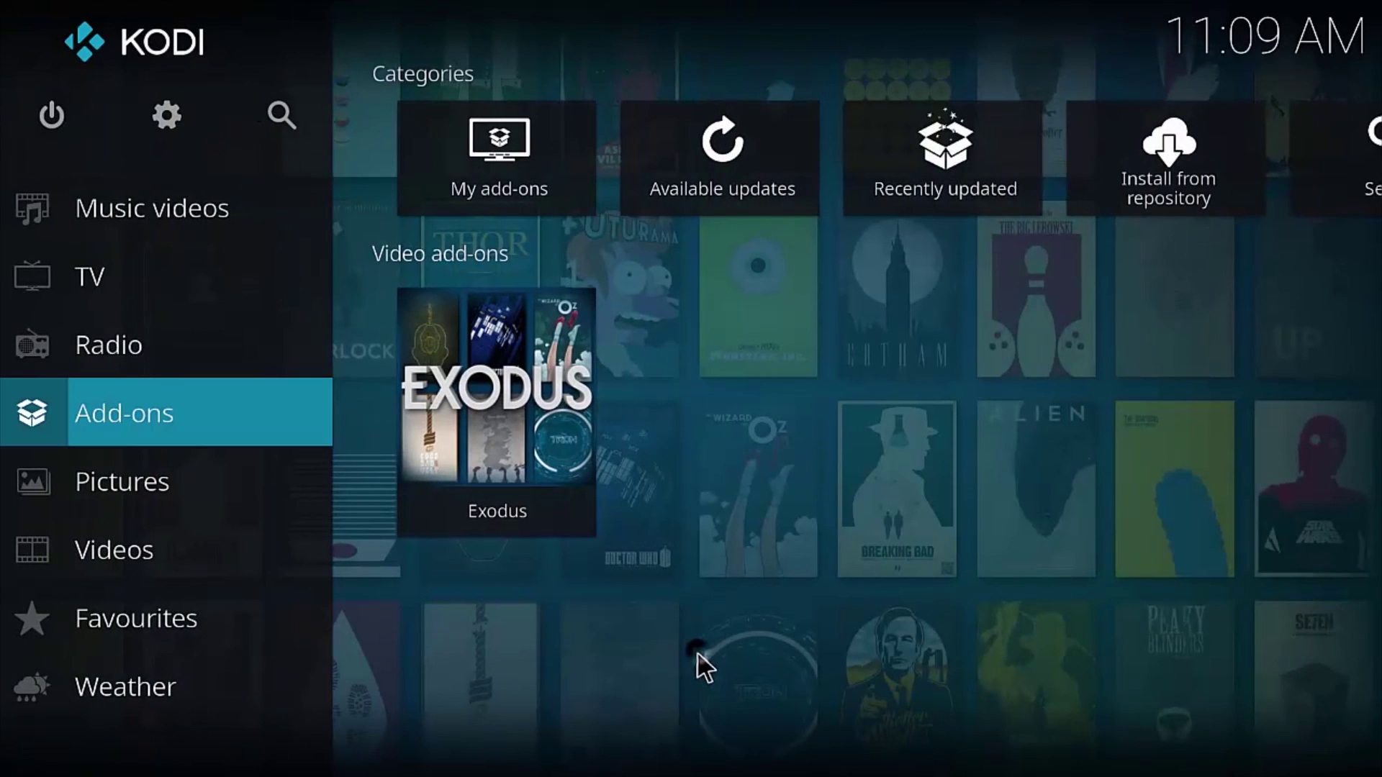